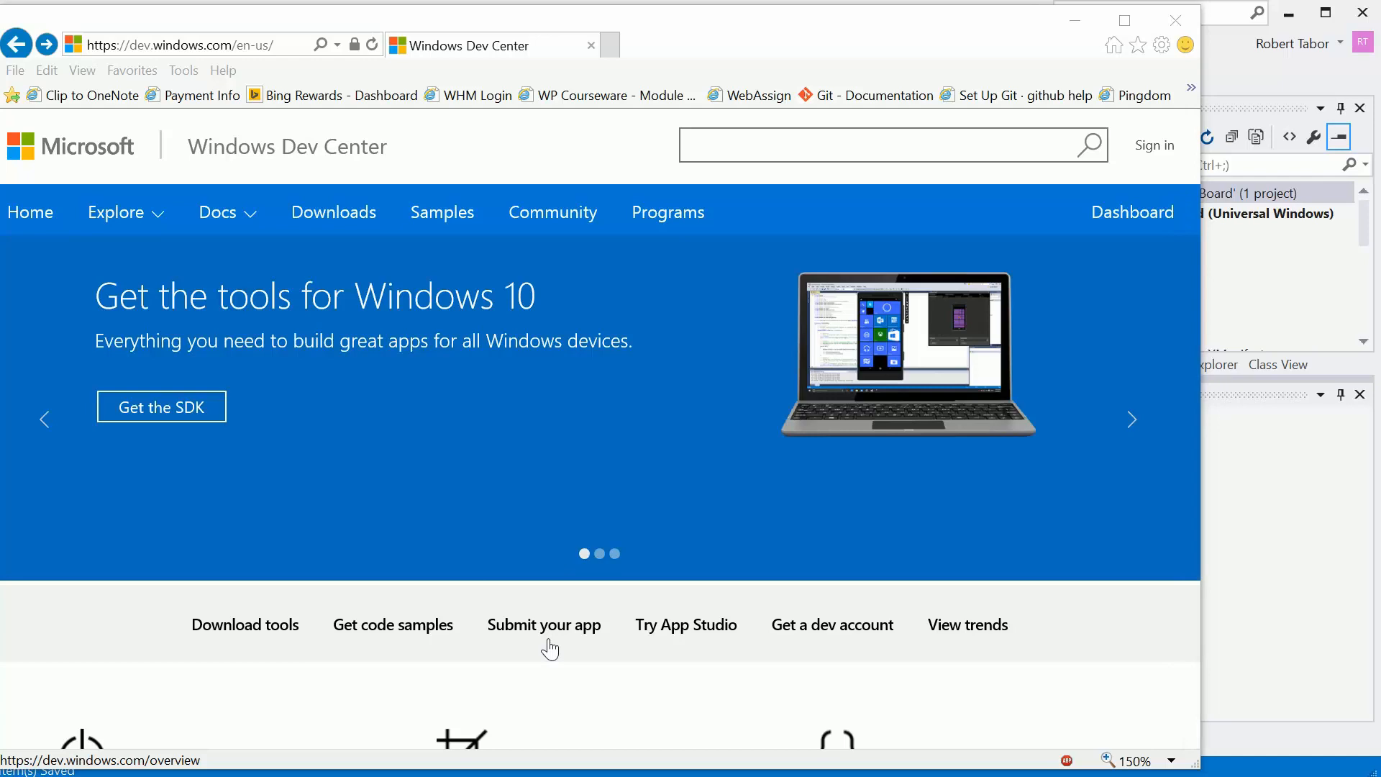
Open the Windows Dev Center dashboard and accept the App Developer Agreement.
scroll(549, 524, "down", 5)
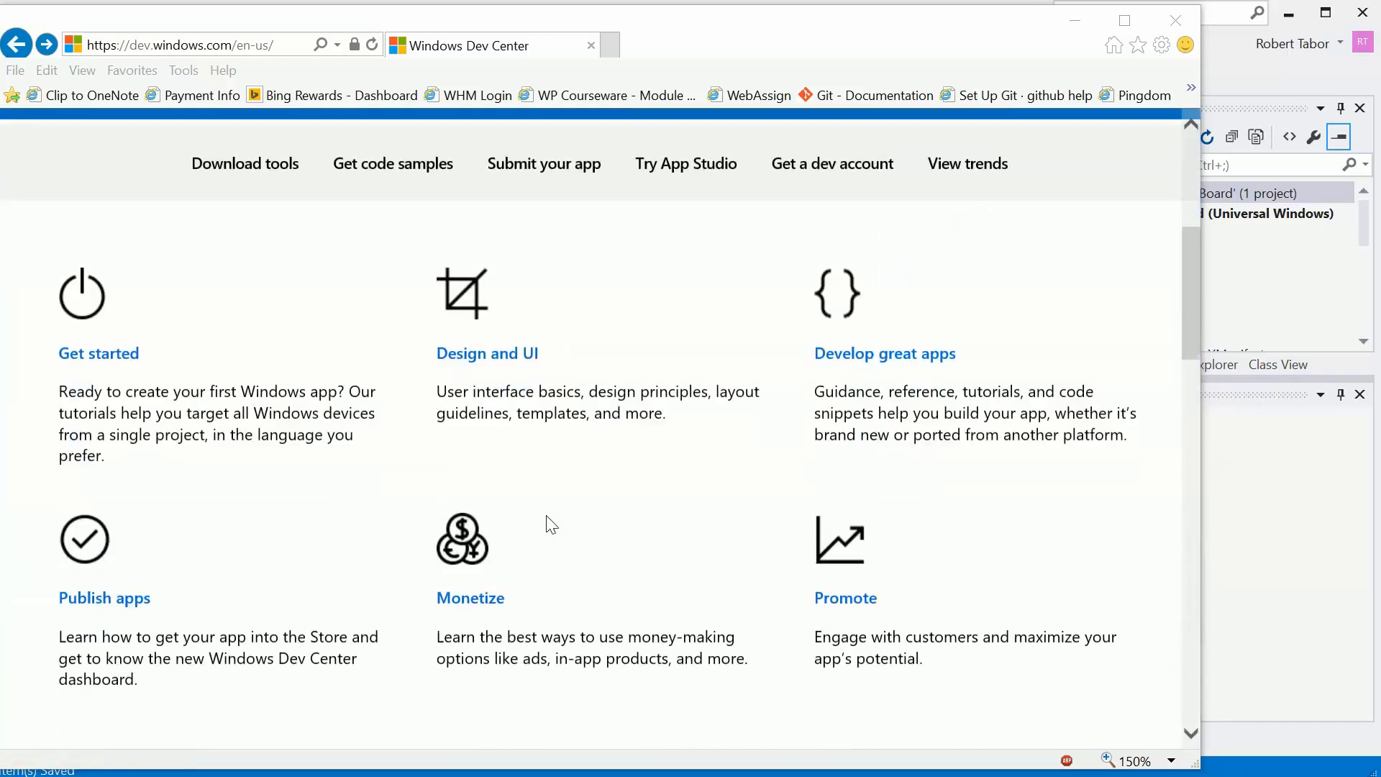
scroll(548, 524, "up", 5)
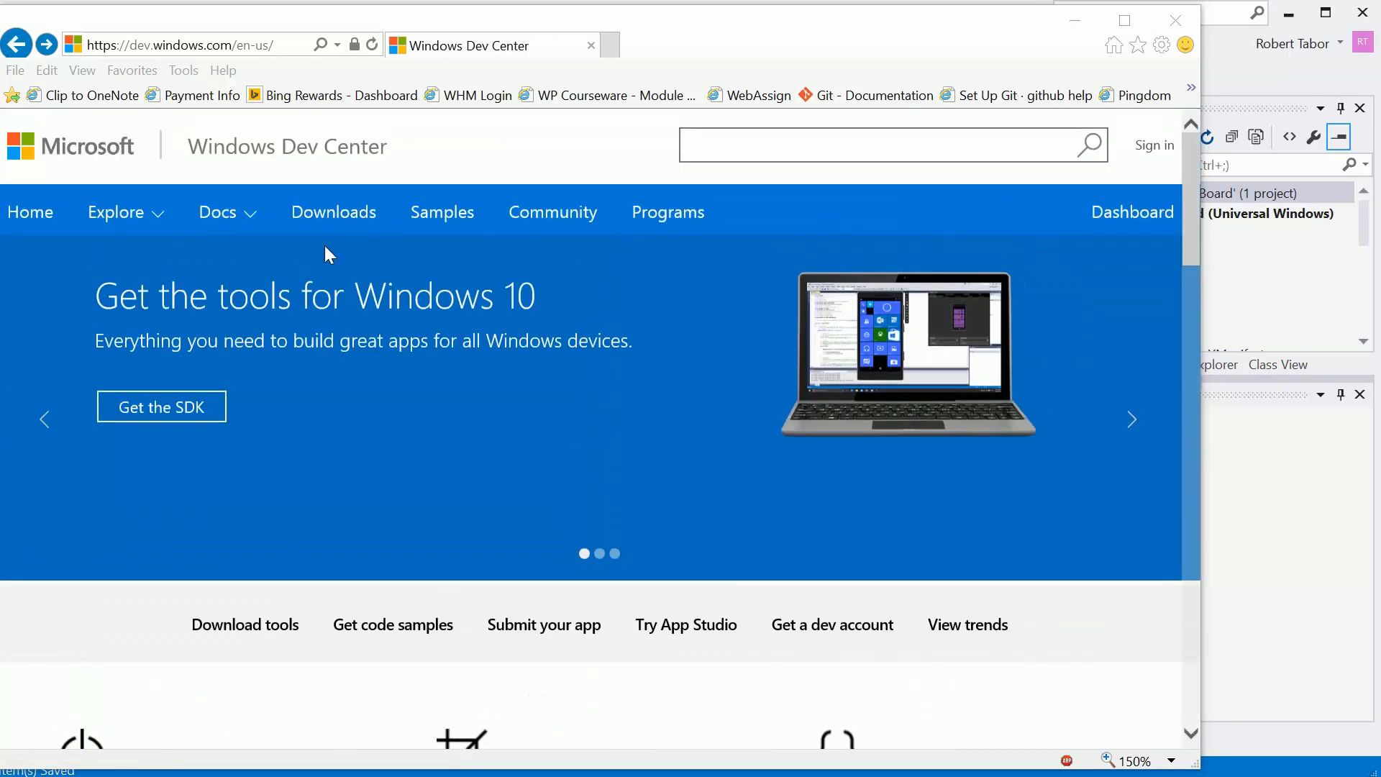
left_click(517, 640)
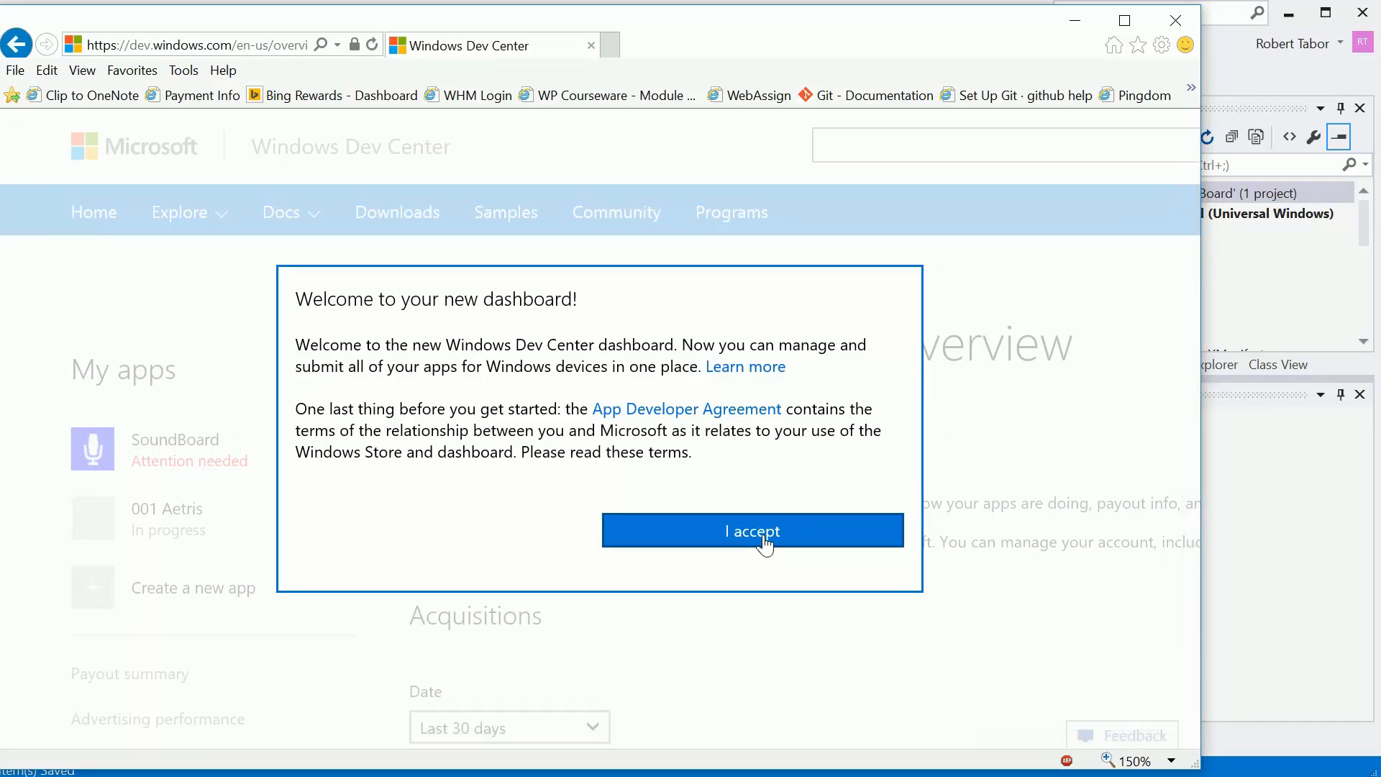
left_click(764, 546)
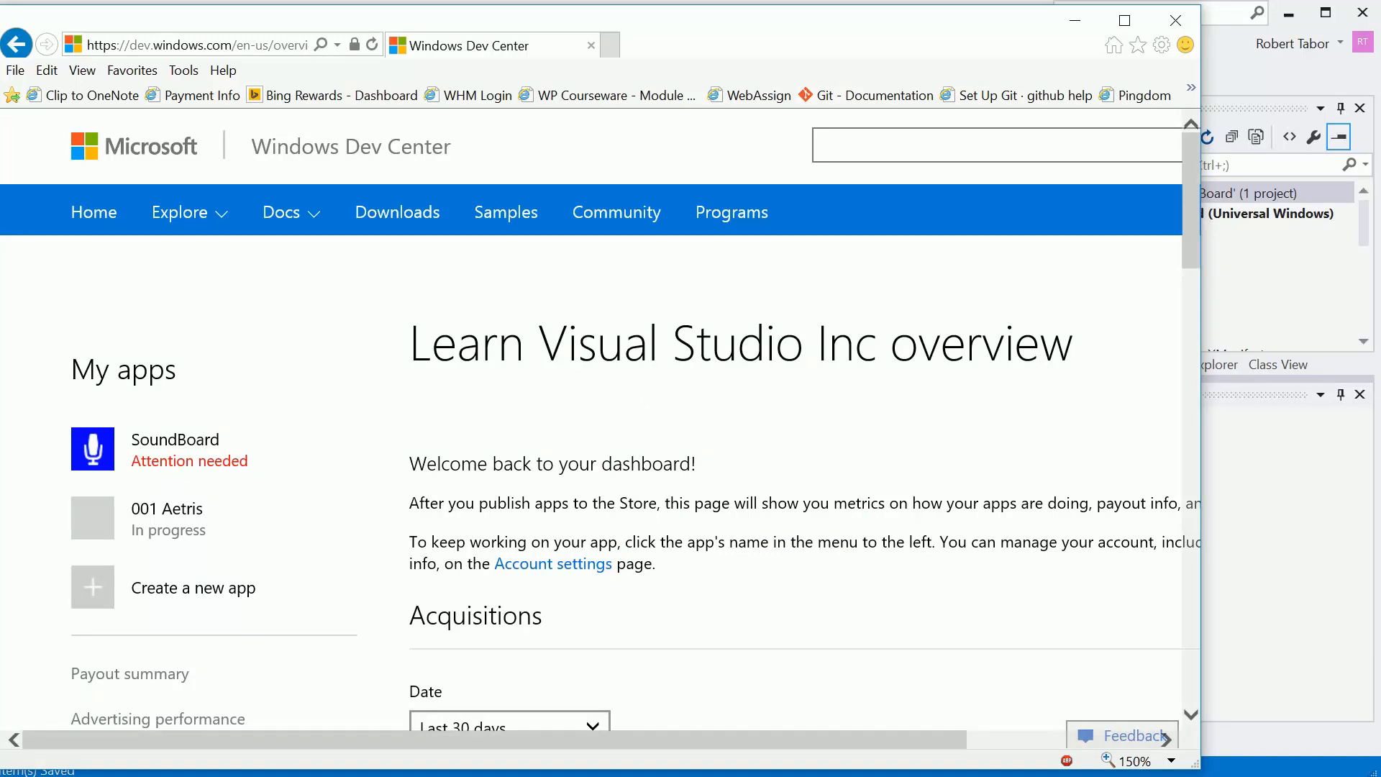
Start creating a new app from the dashboard and verify the account password to sign in.
scroll(827, 541, "down", 1)
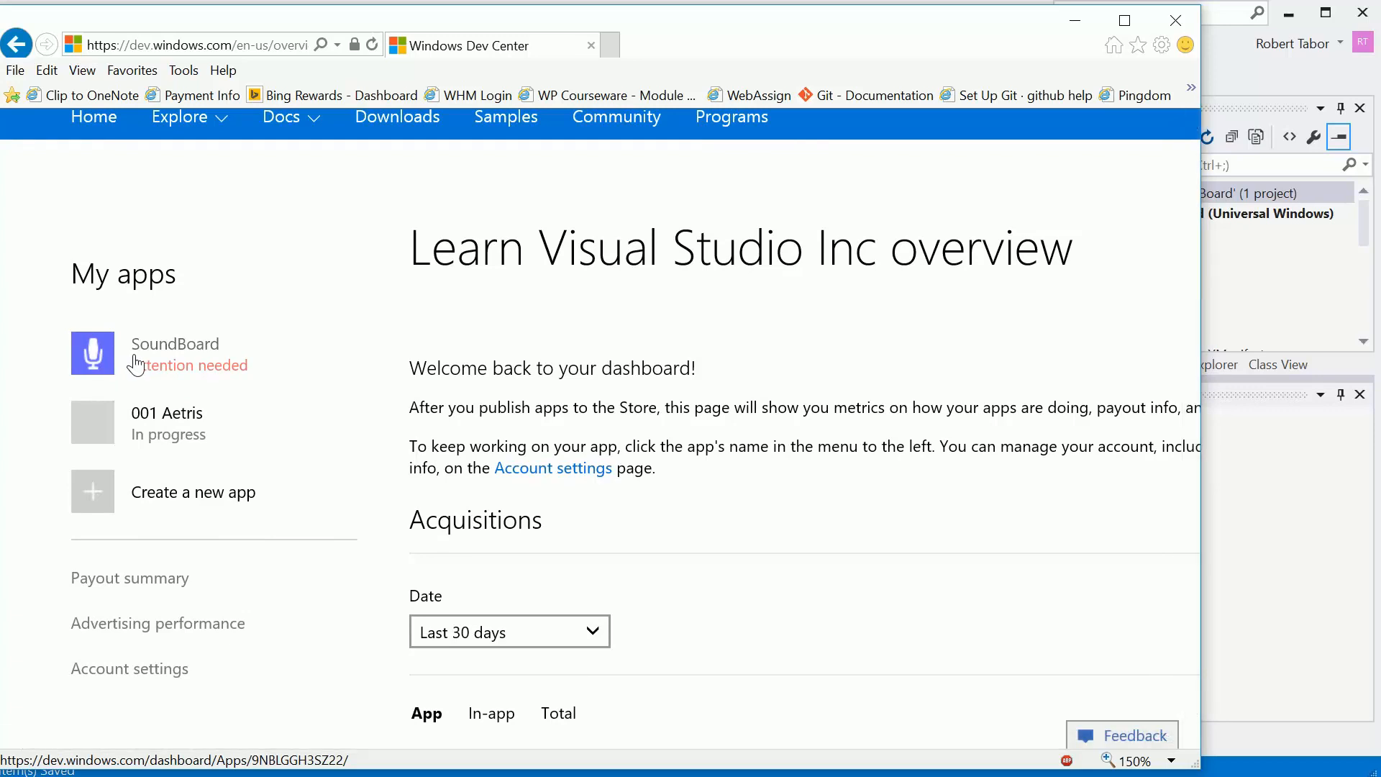
scroll(812, 442, "down", 2)
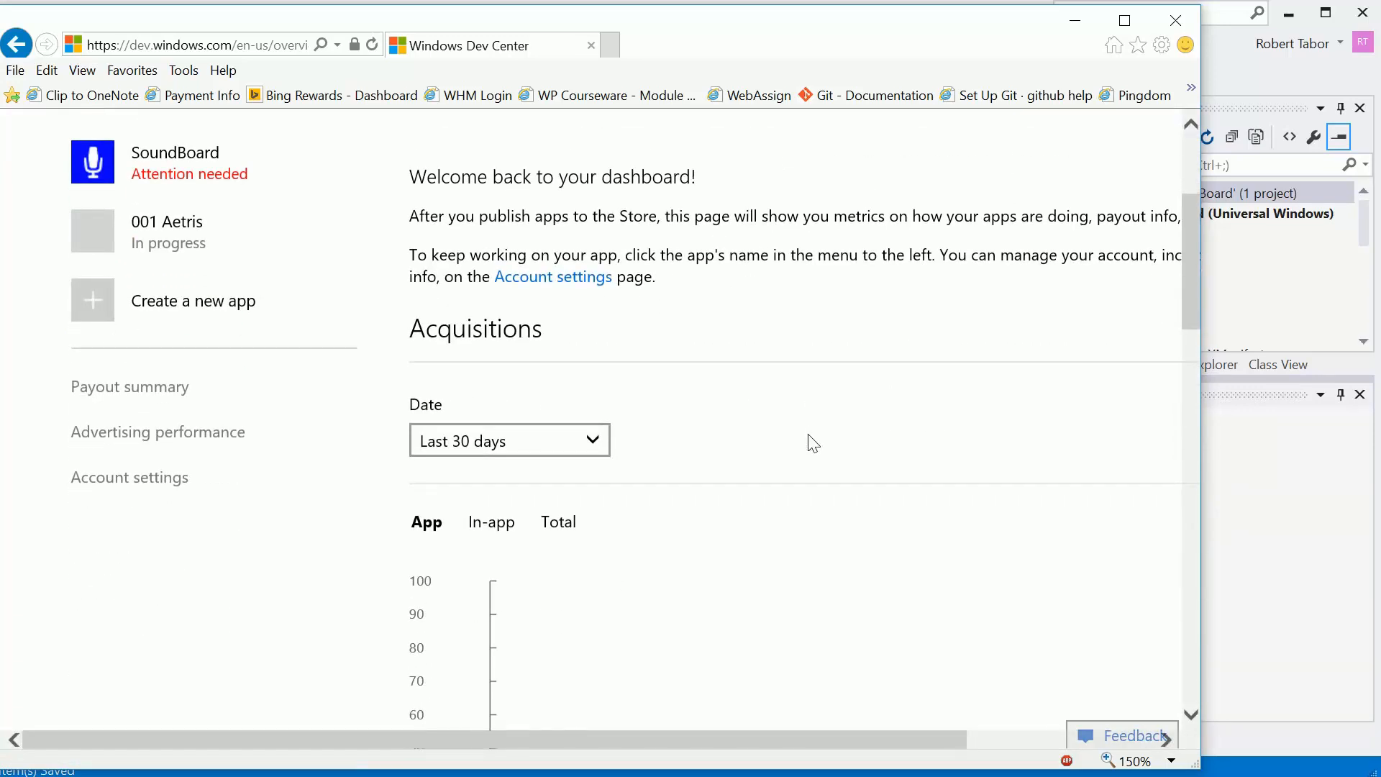
scroll(813, 440, "up", 3)
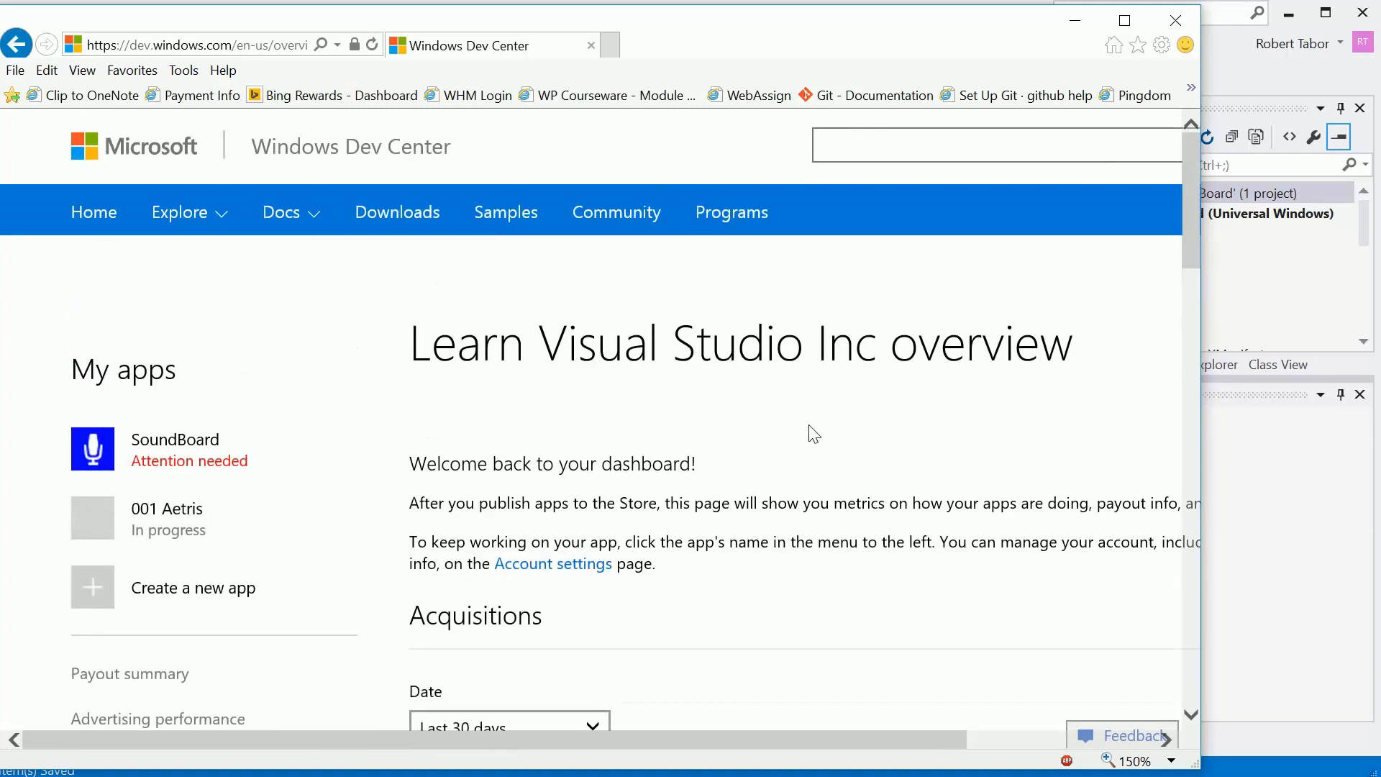
left_click(236, 594)
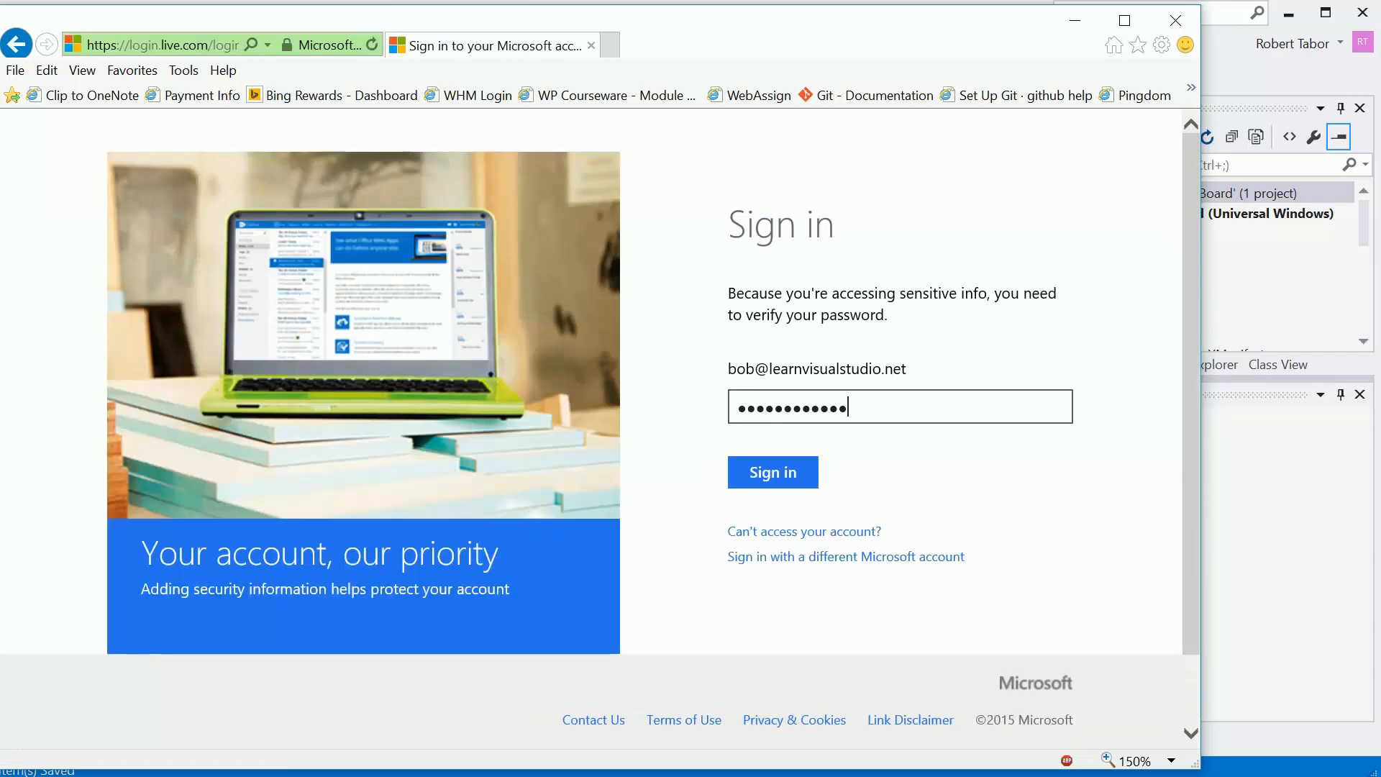
left_click(769, 474)
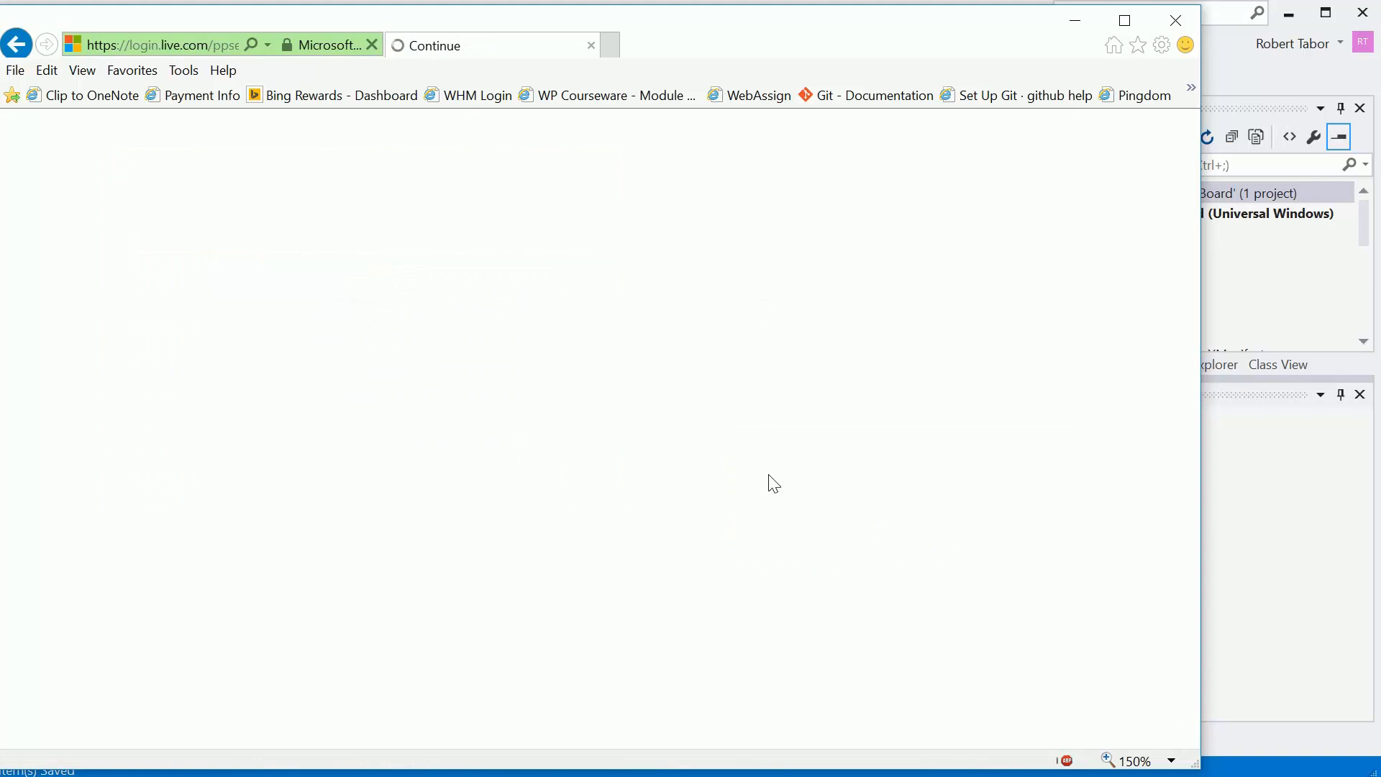
Reserve the app name "UWP SoundBoard".
left_click(488, 588)
type("UWP SoundBoard")
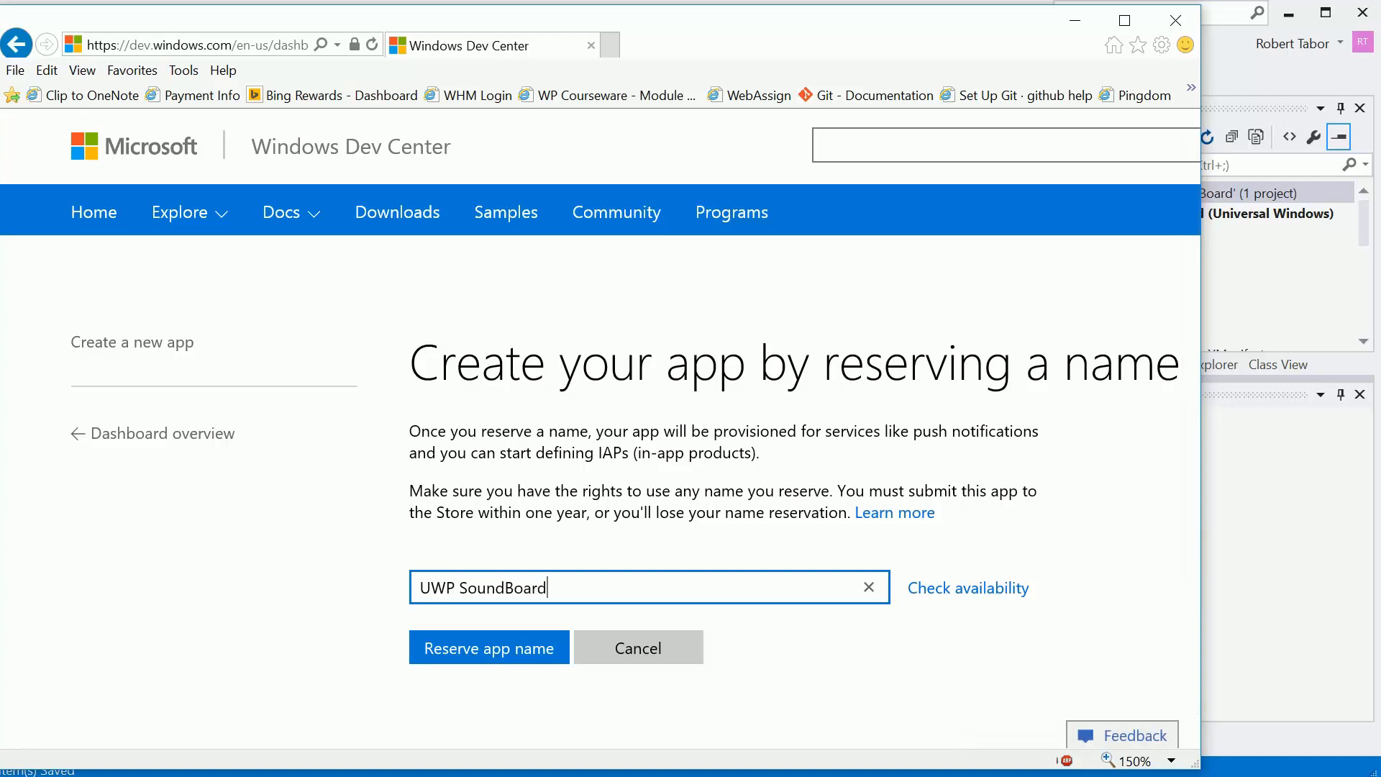
left_click(495, 647)
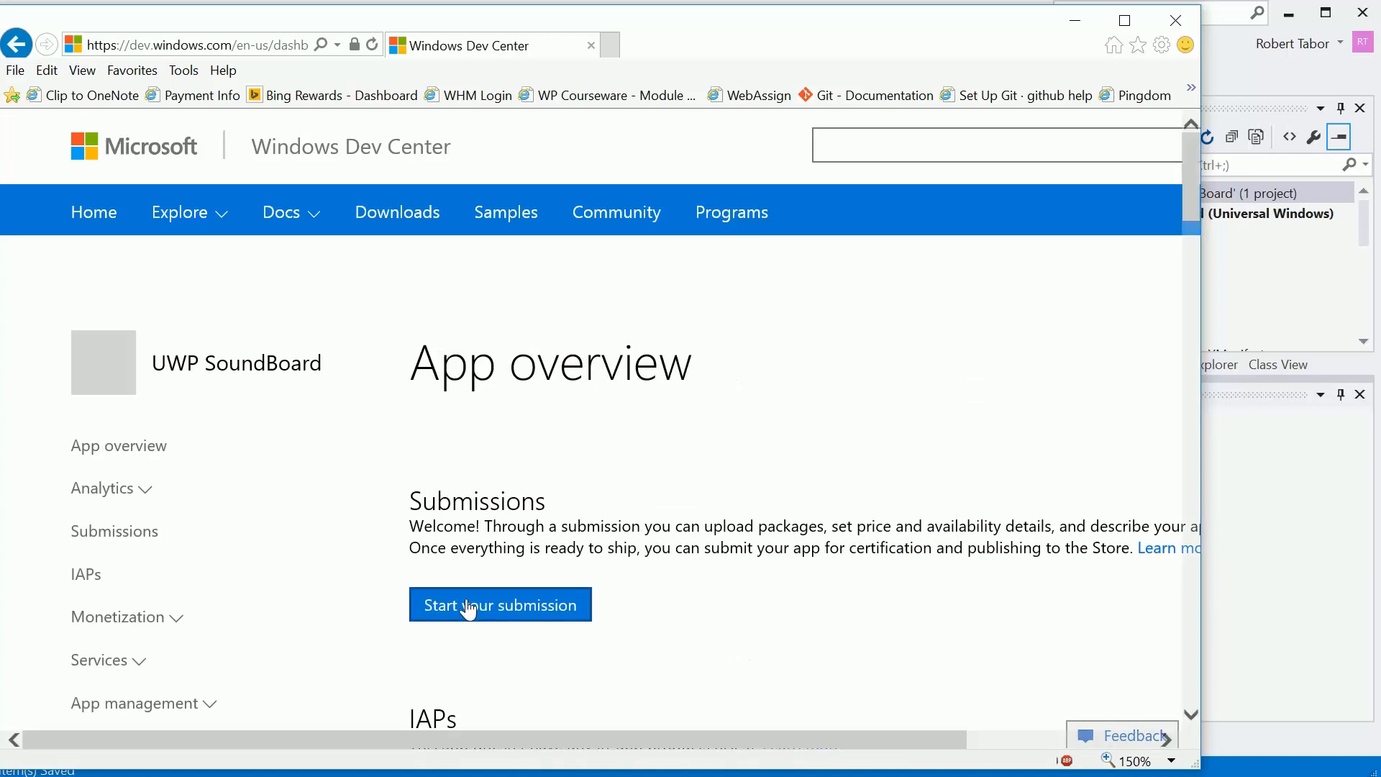
Start a Store submission for the UWP SoundBoard app.
scroll(676, 579, "down", 5)
scroll(676, 577, "up", 1)
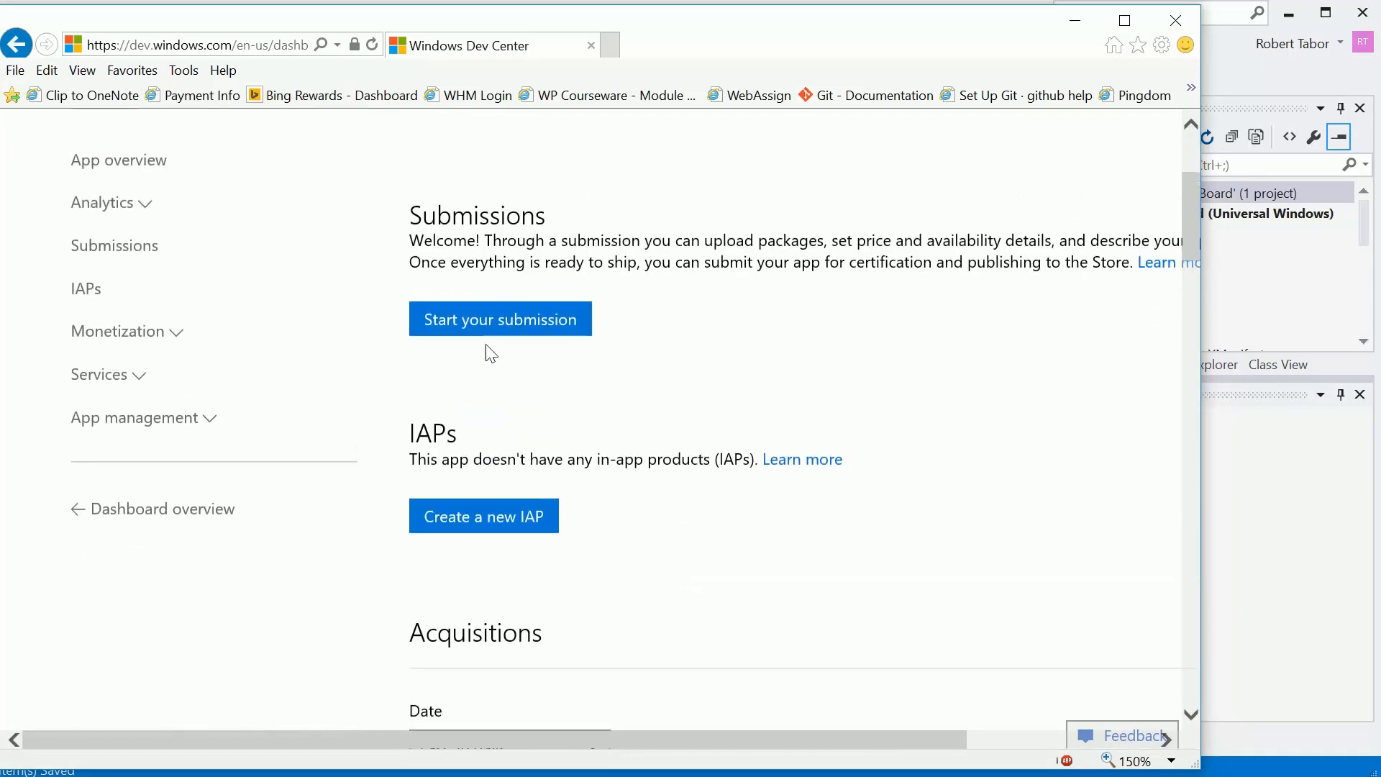
left_click(497, 321)
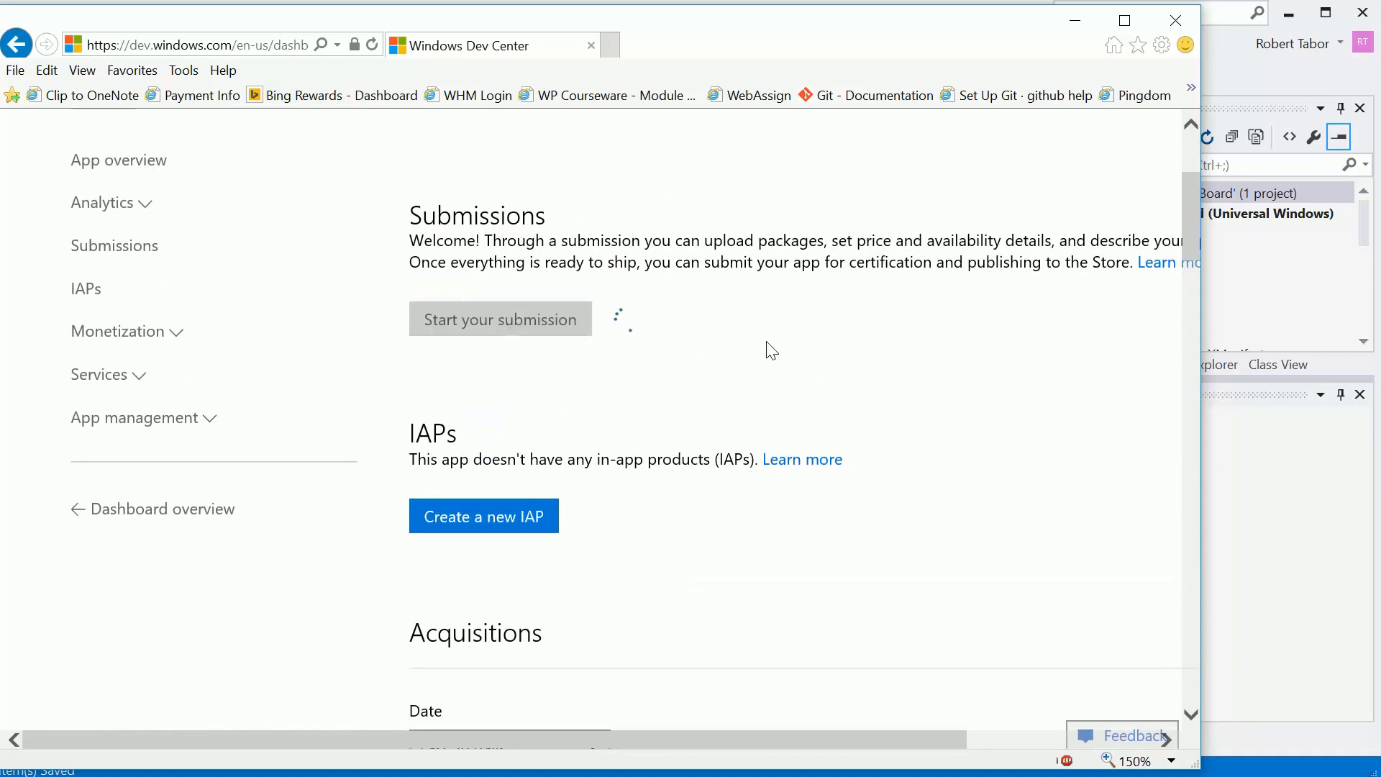
Widen the browser window and set the page zoom to 100% to fit the submission page.
left_click_drag(1200, 364, 1342, 379)
scroll(839, 408, "down", 1)
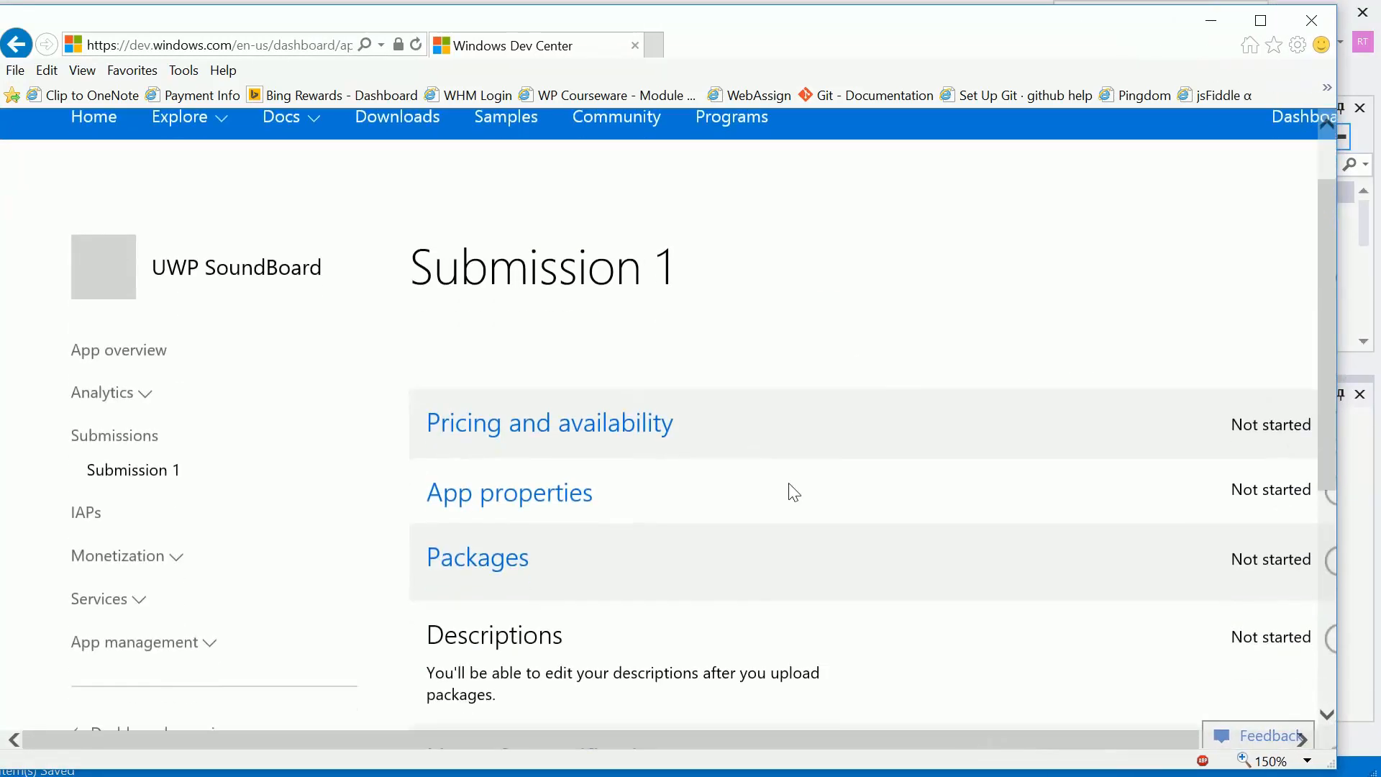
left_click_drag(605, 741, 719, 748)
left_click(1274, 761)
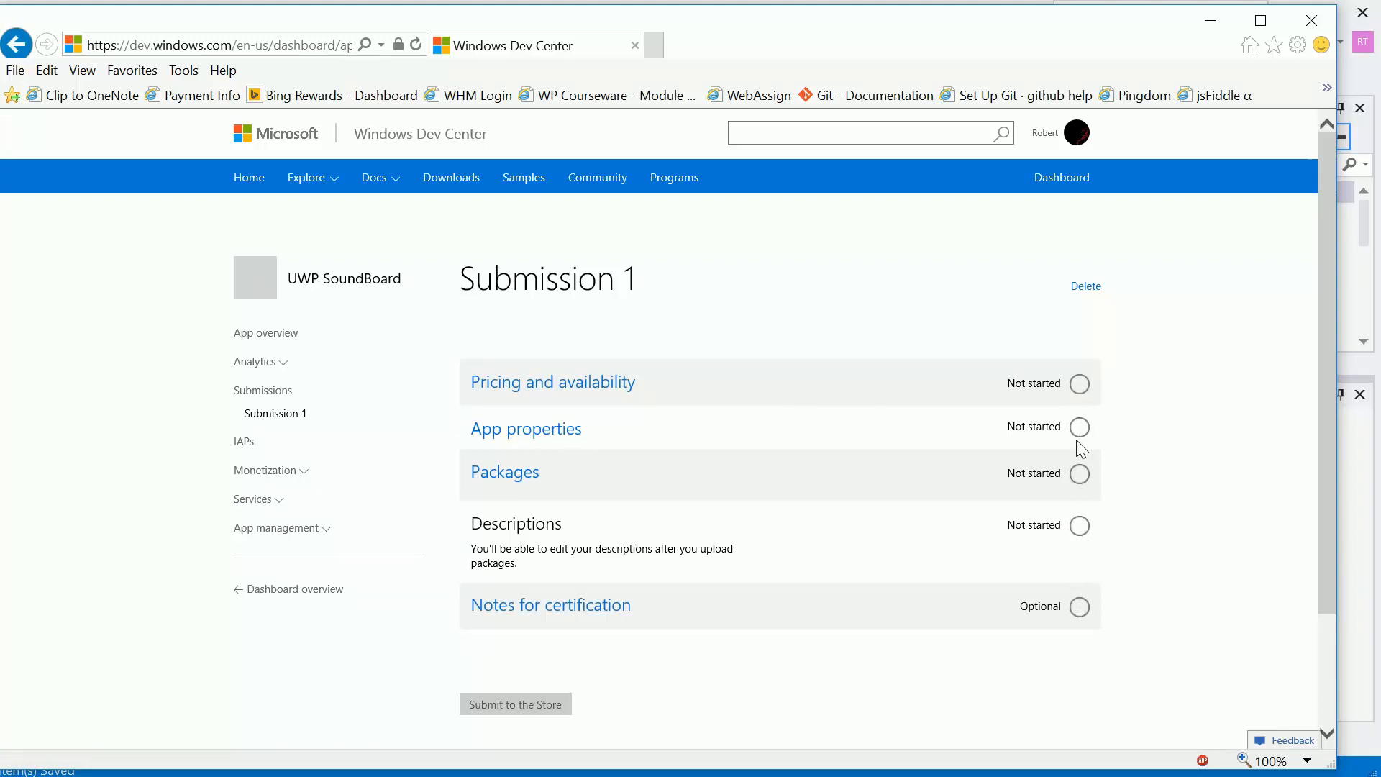
Set the submission's base price to Free under Pricing and availability, and check the available price tiers and free trial options.
left_click(590, 392)
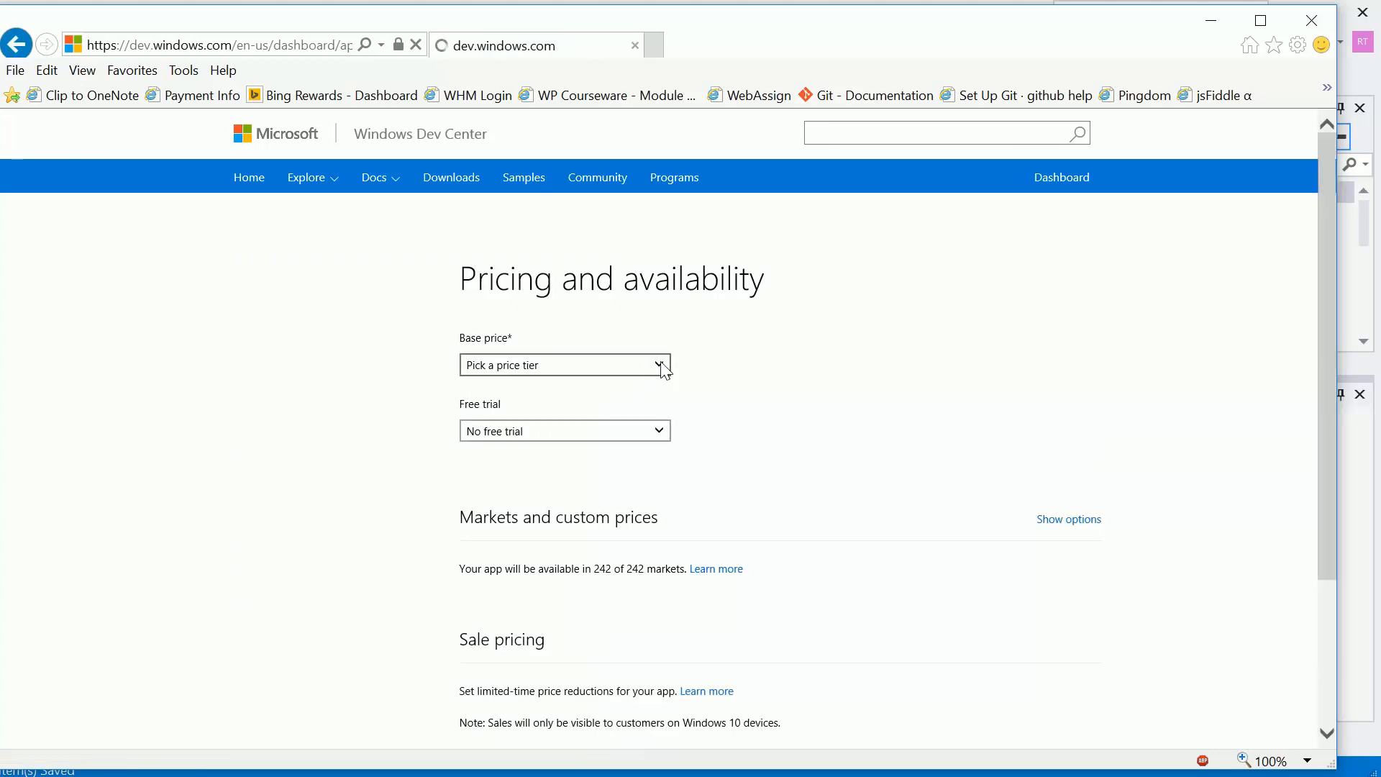
left_click(659, 365)
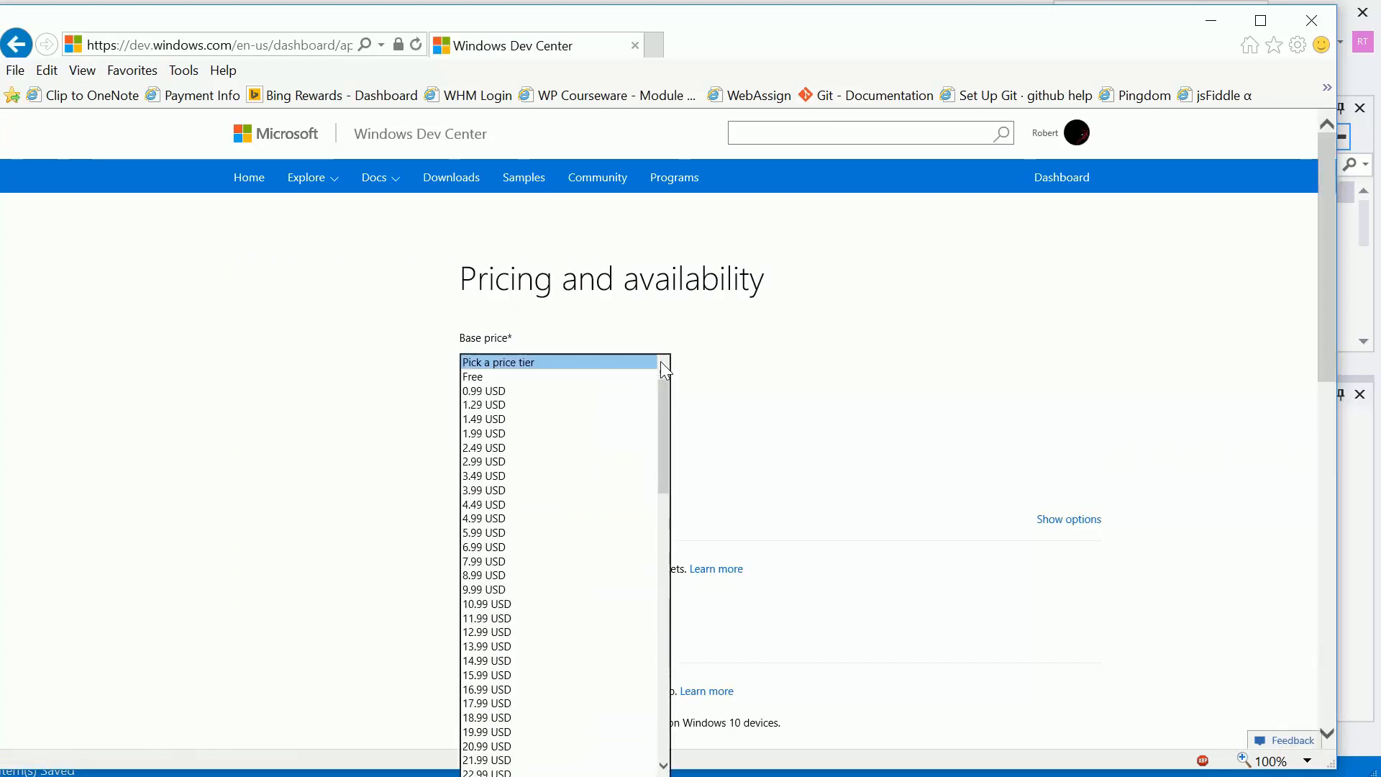
left_click(616, 378)
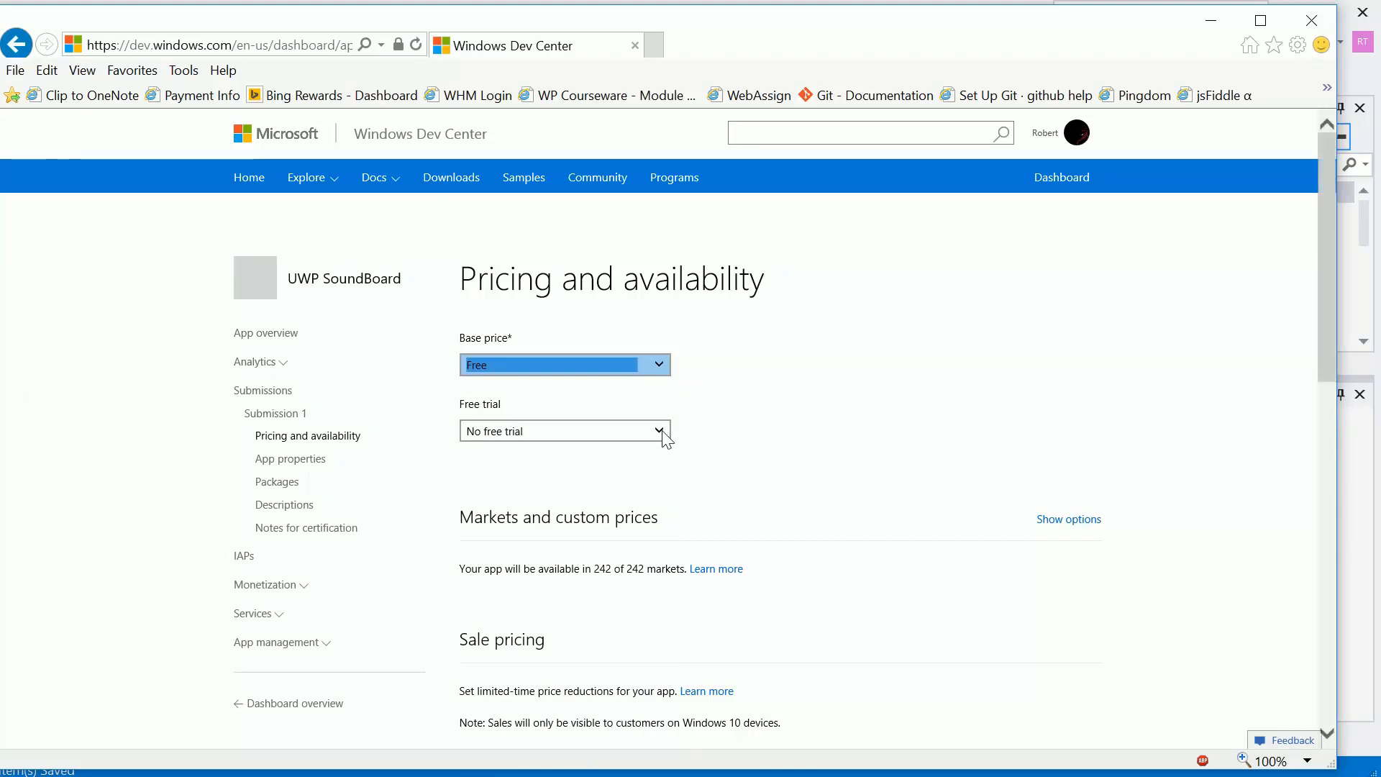
left_click(661, 366)
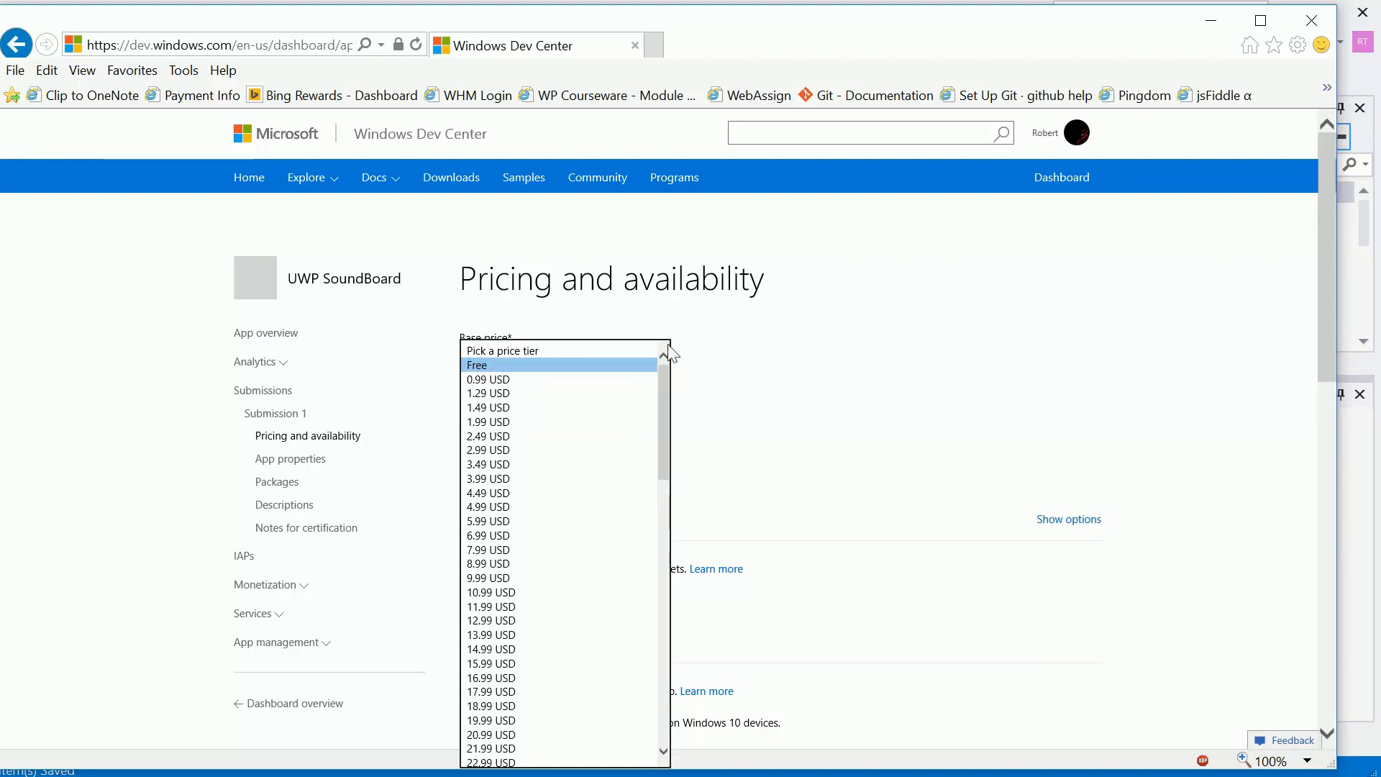
left_click(732, 368)
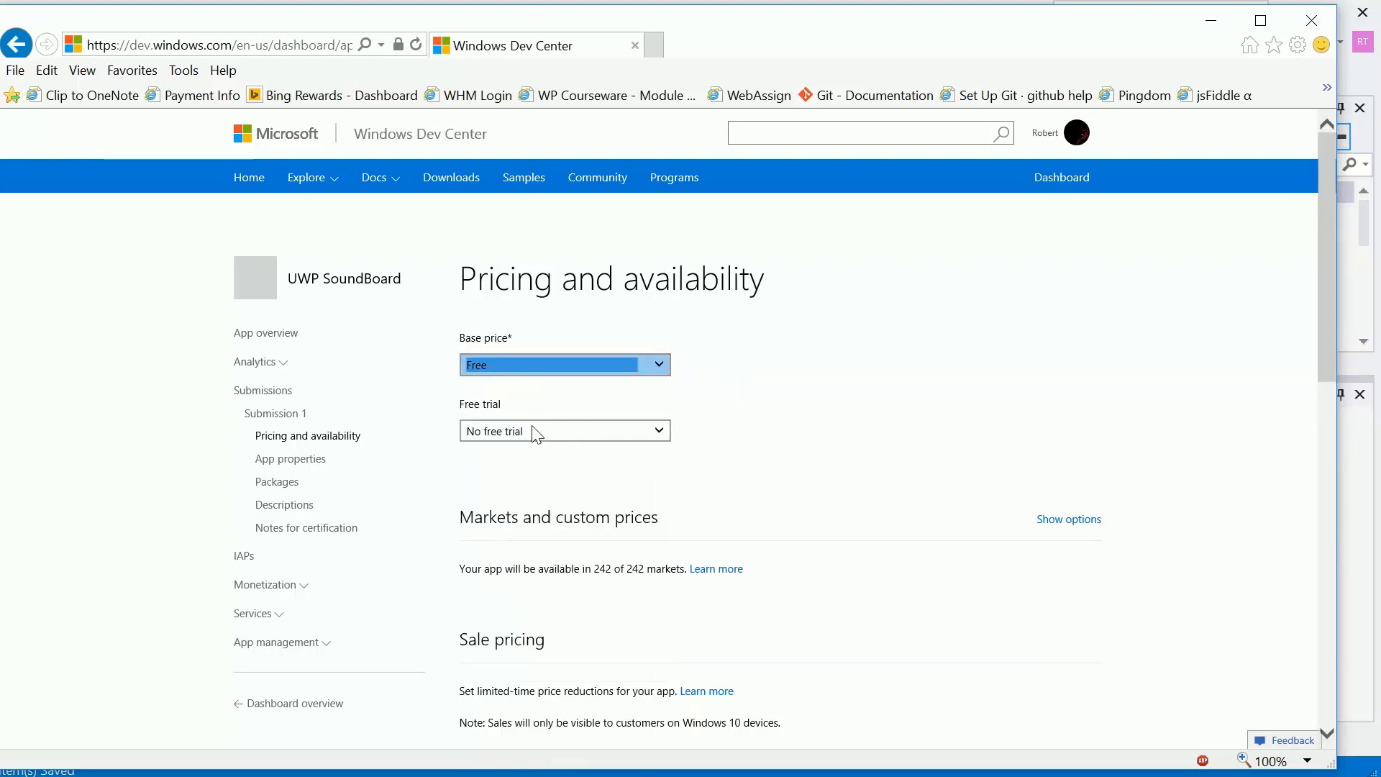
left_click(661, 432)
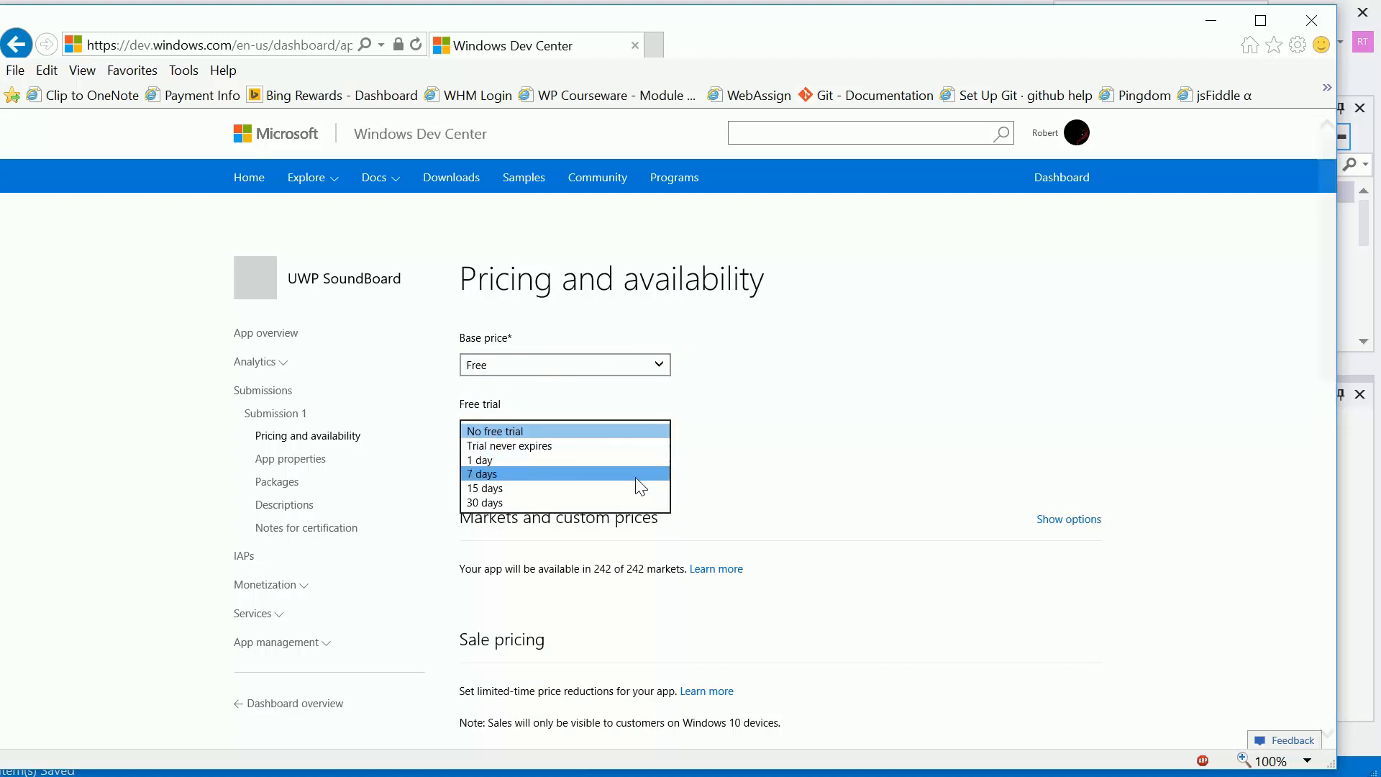
left_click(794, 492)
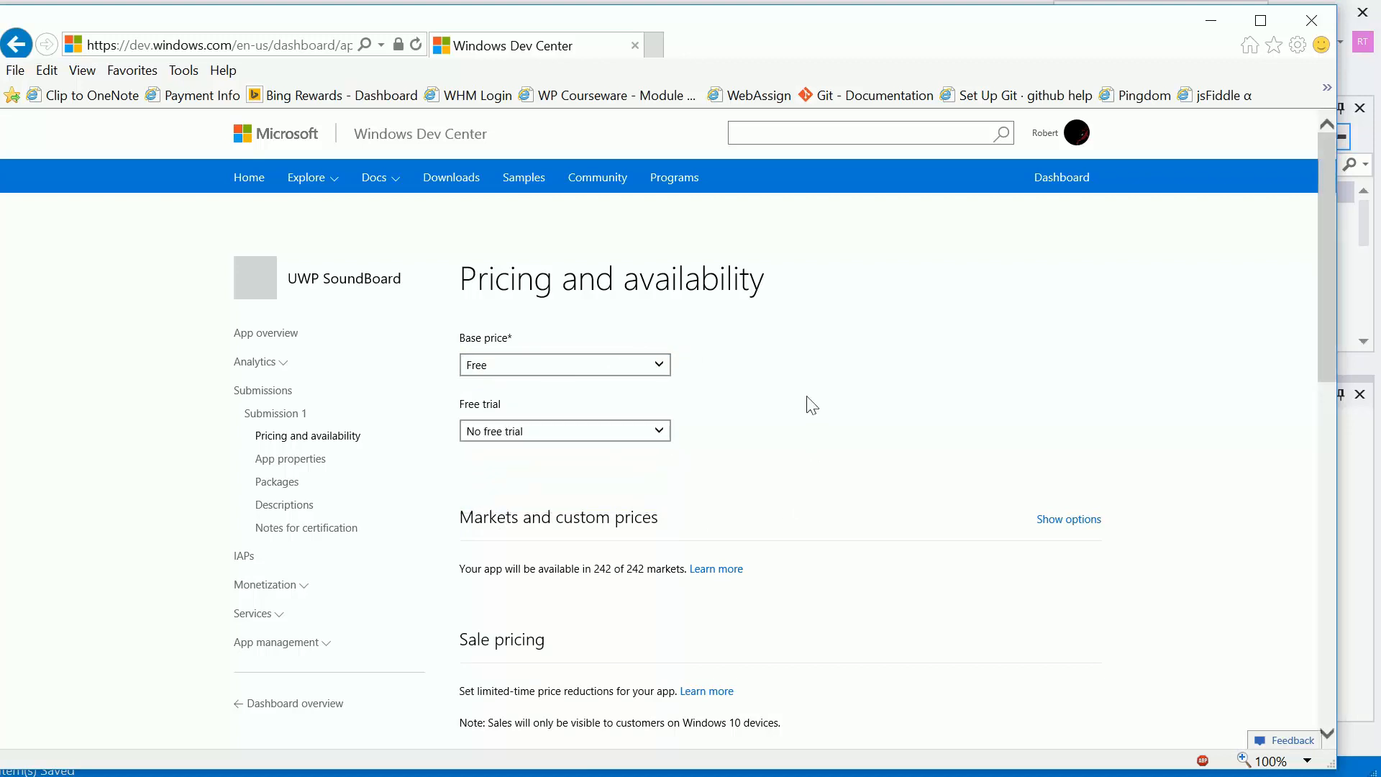
Show the Windows 10 device families options, review the remaining distribution and publish date settings, and save the pricing and availability page.
scroll(810, 405, "down", 1)
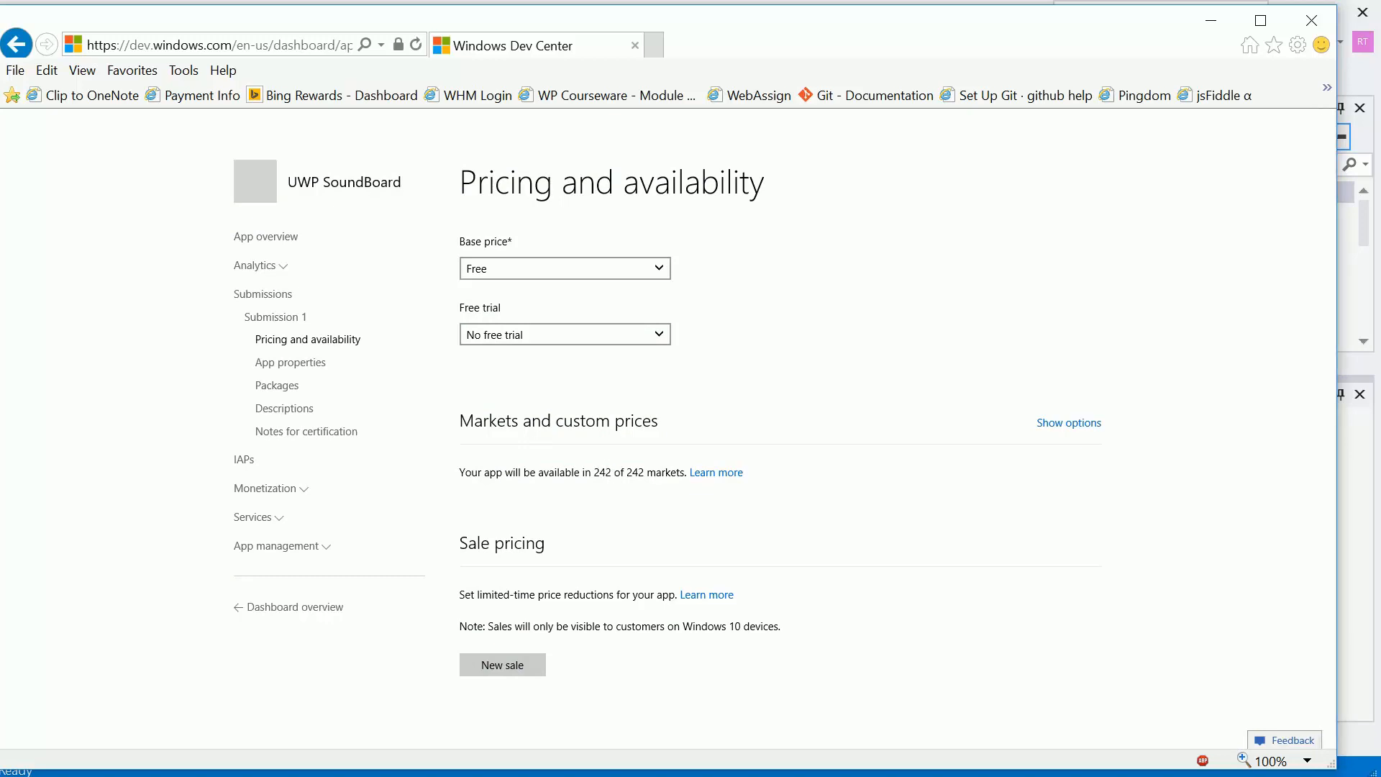
scroll(573, 372, "down", 4)
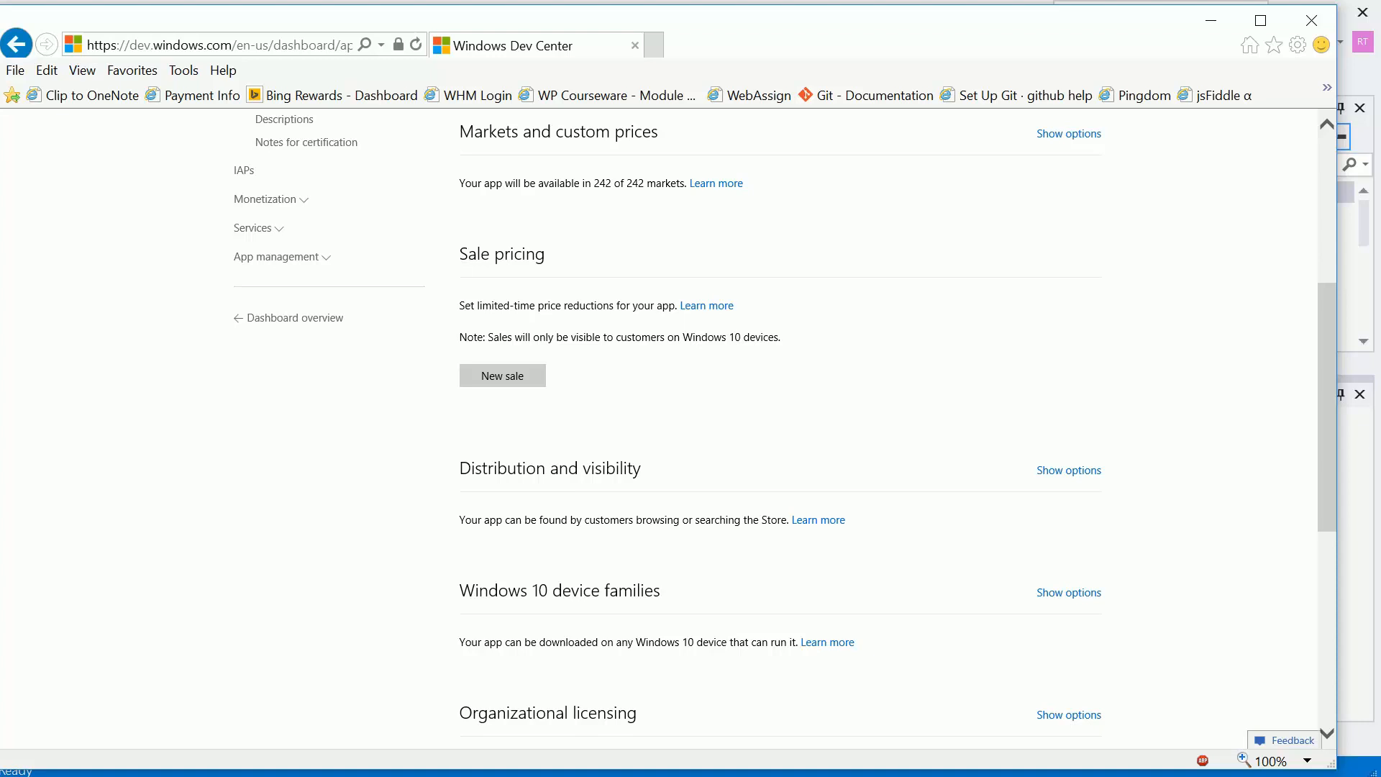
scroll(659, 314, "down", 4)
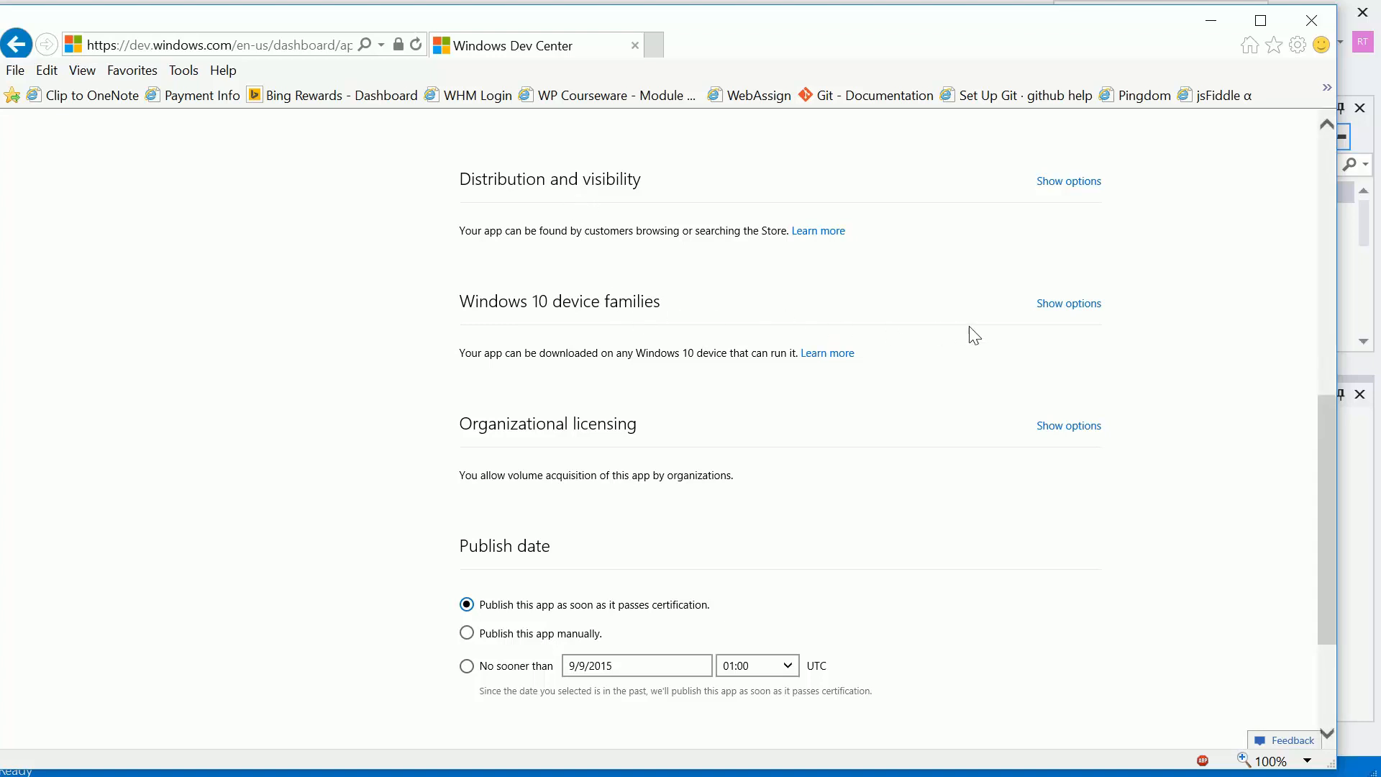
left_click(1054, 305)
scroll(1098, 386, "down", 1)
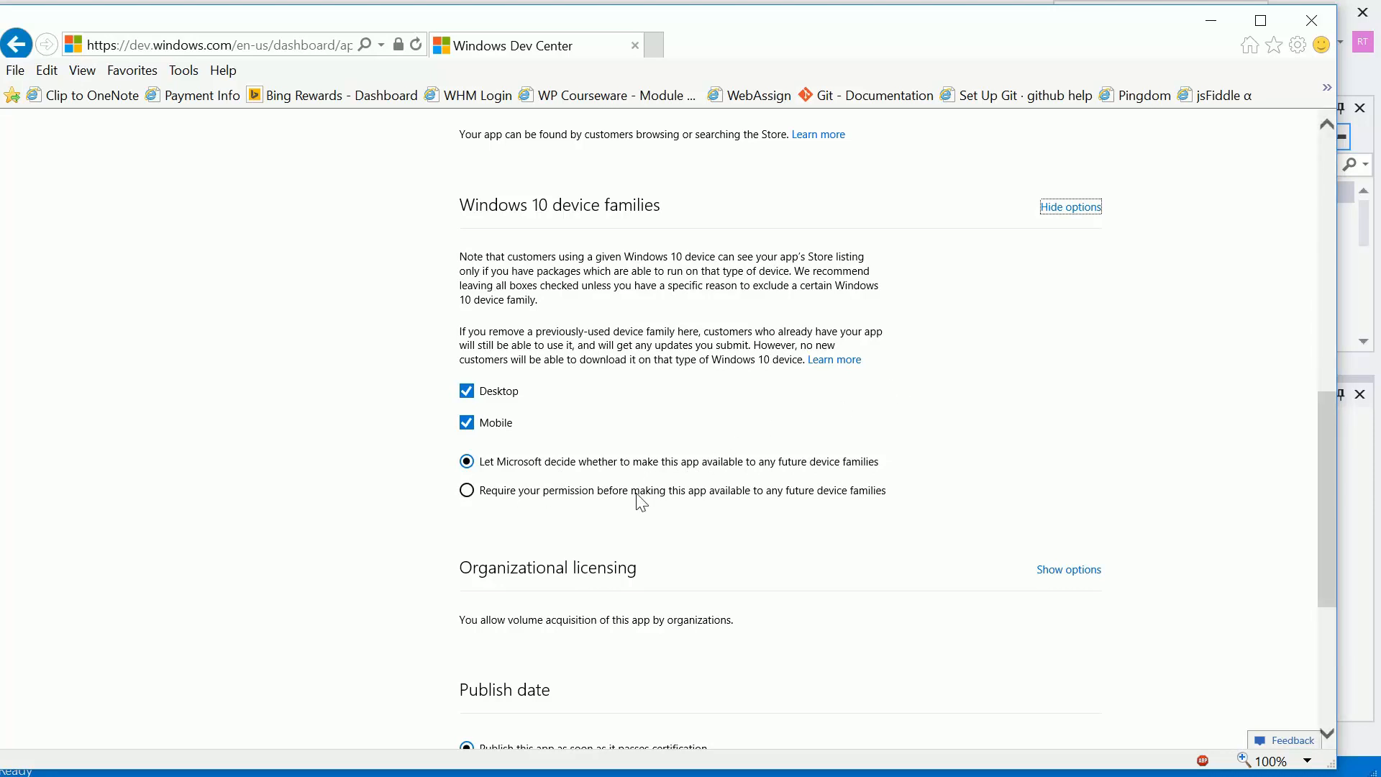
scroll(902, 399, "down", 4)
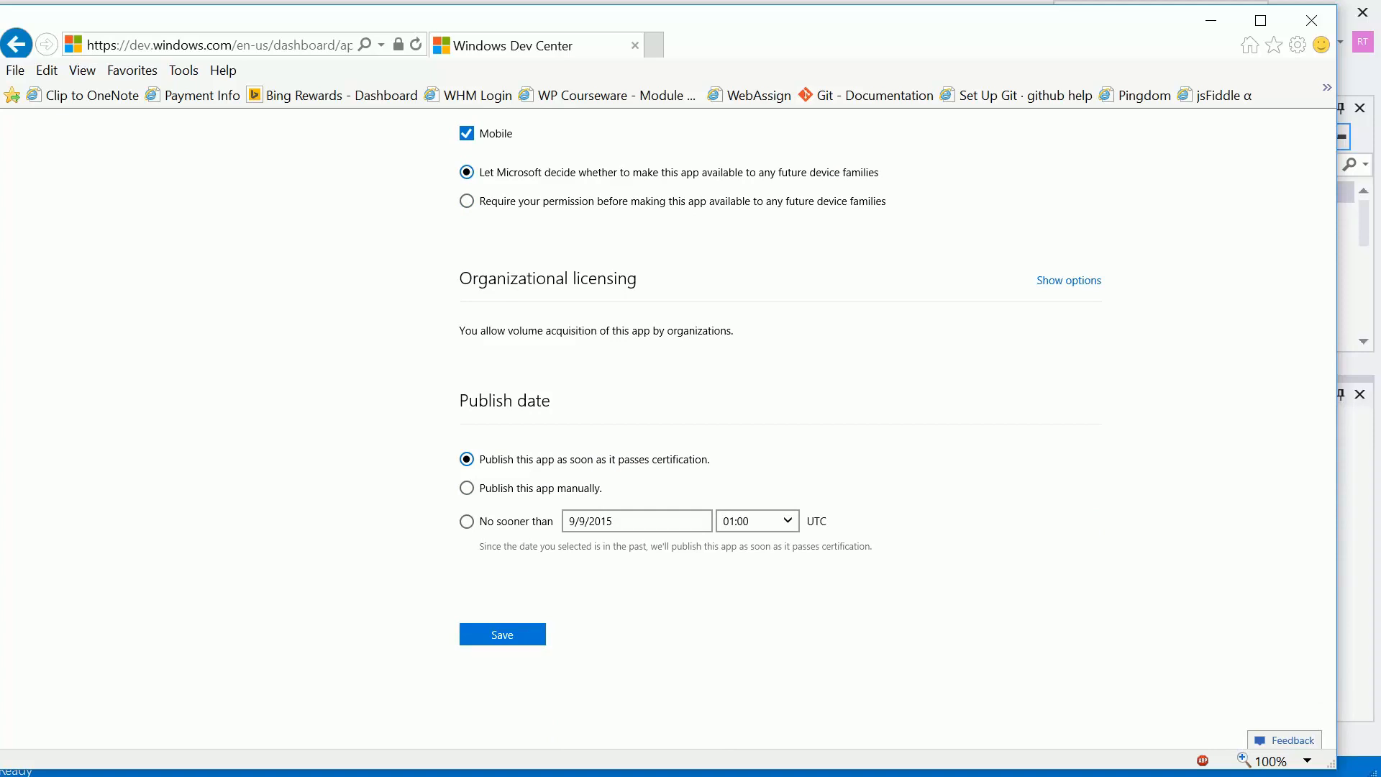
scroll(619, 302, "down", 2)
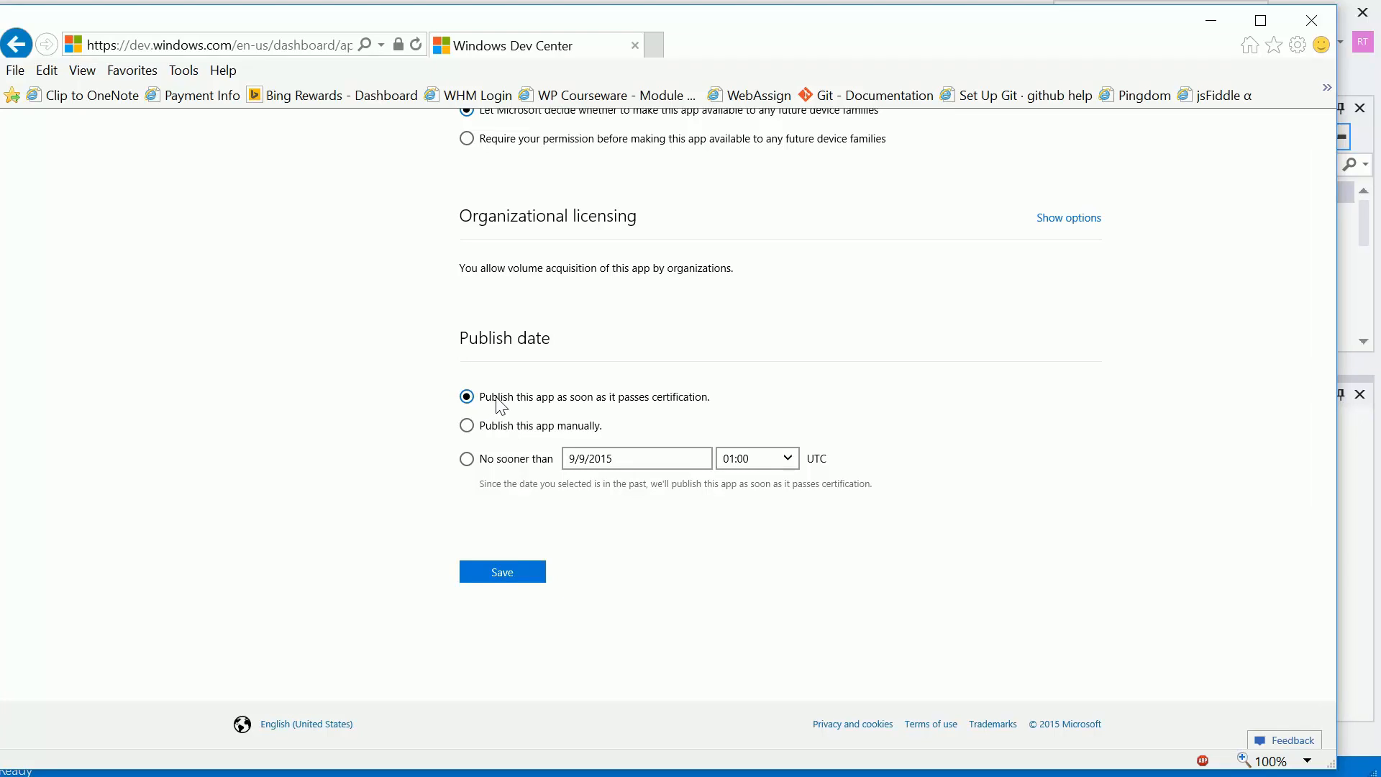
left_click(501, 574)
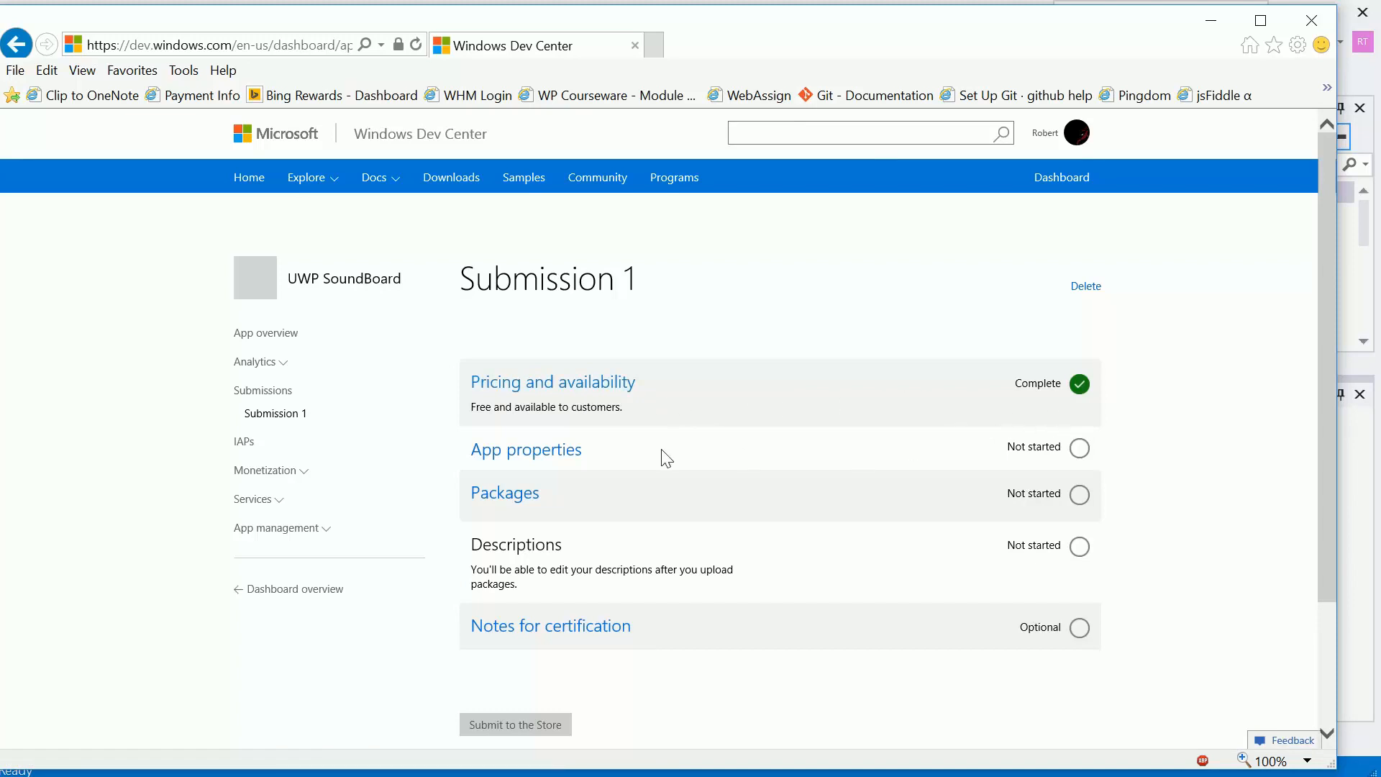
Open the submission's app properties and set the category to Entertainment.
left_click(543, 453)
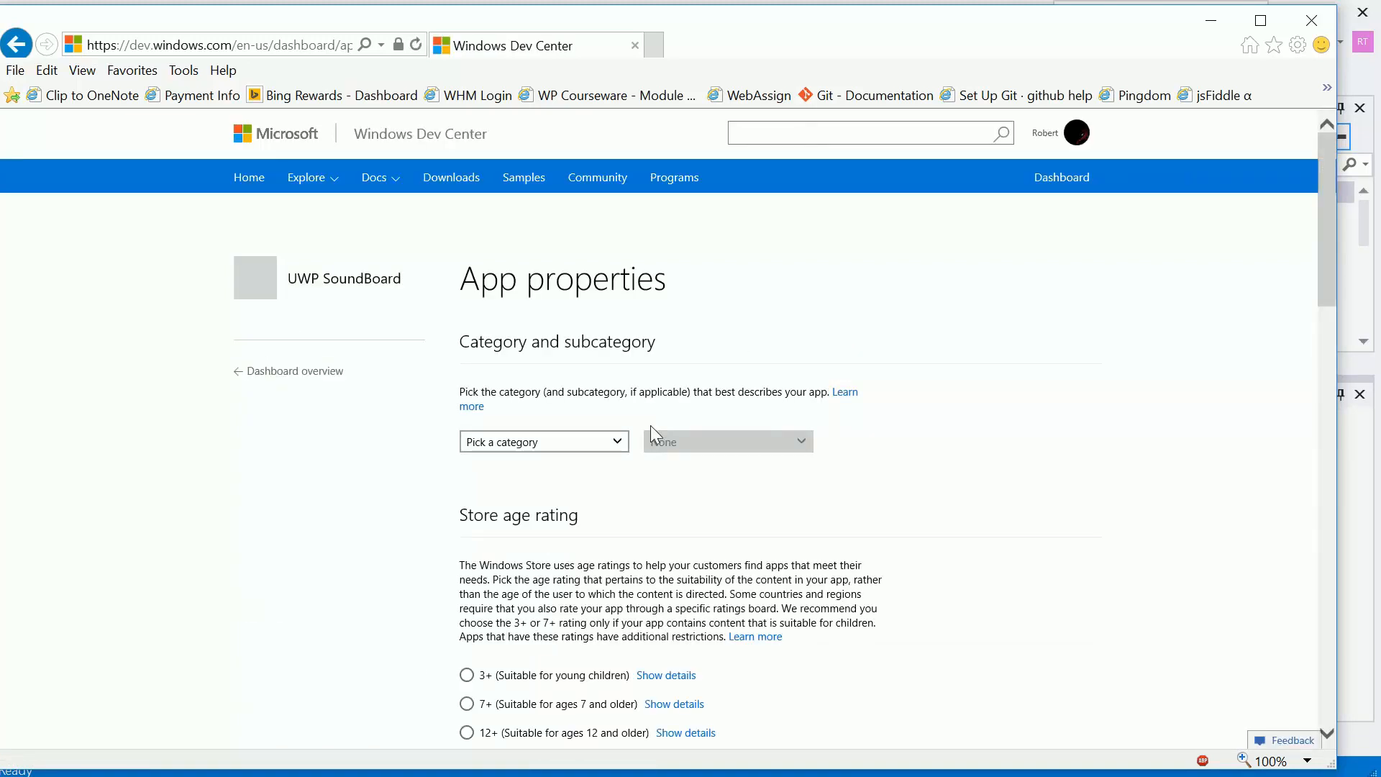
left_click(618, 441)
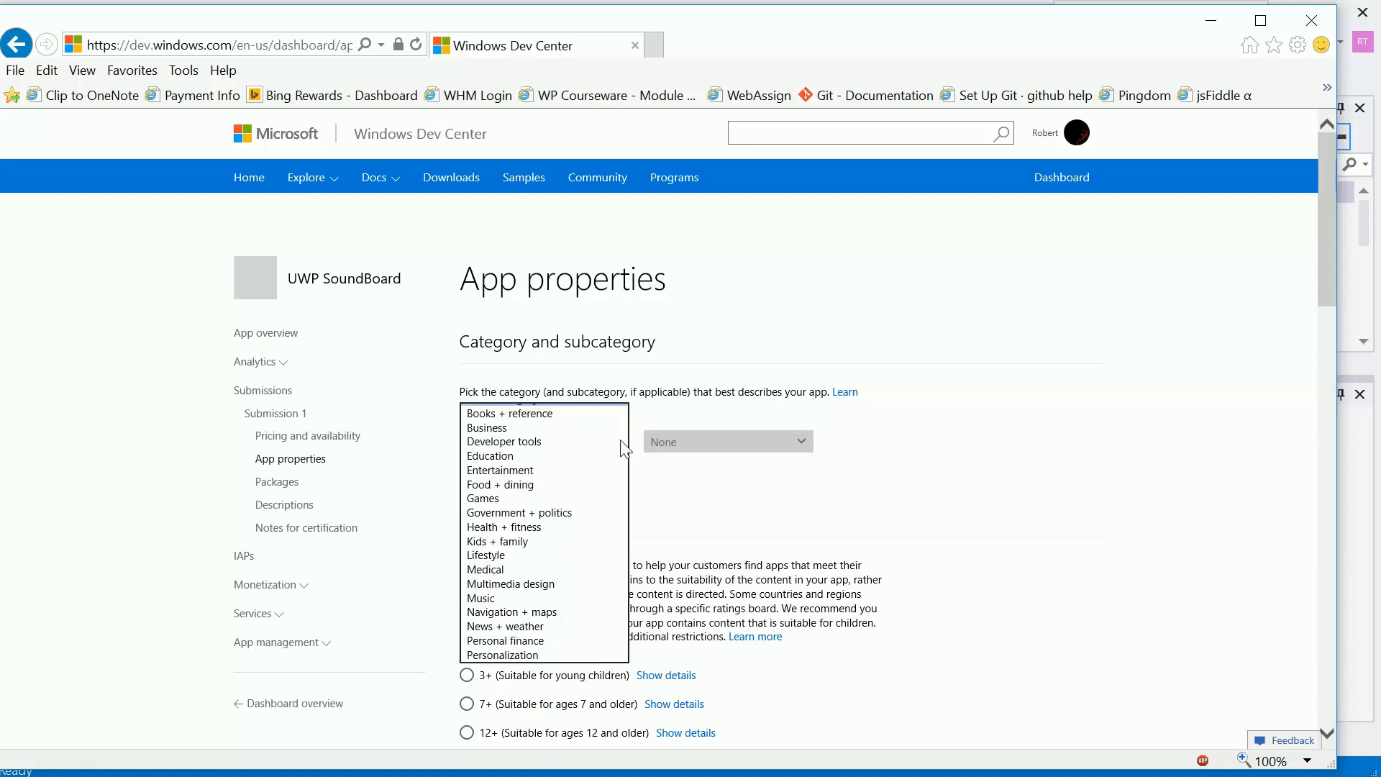
left_click(545, 469)
left_click(835, 554)
Set the Store age rating to 3+ (Suitable for young children) and show its details.
scroll(1037, 467, "down", 3)
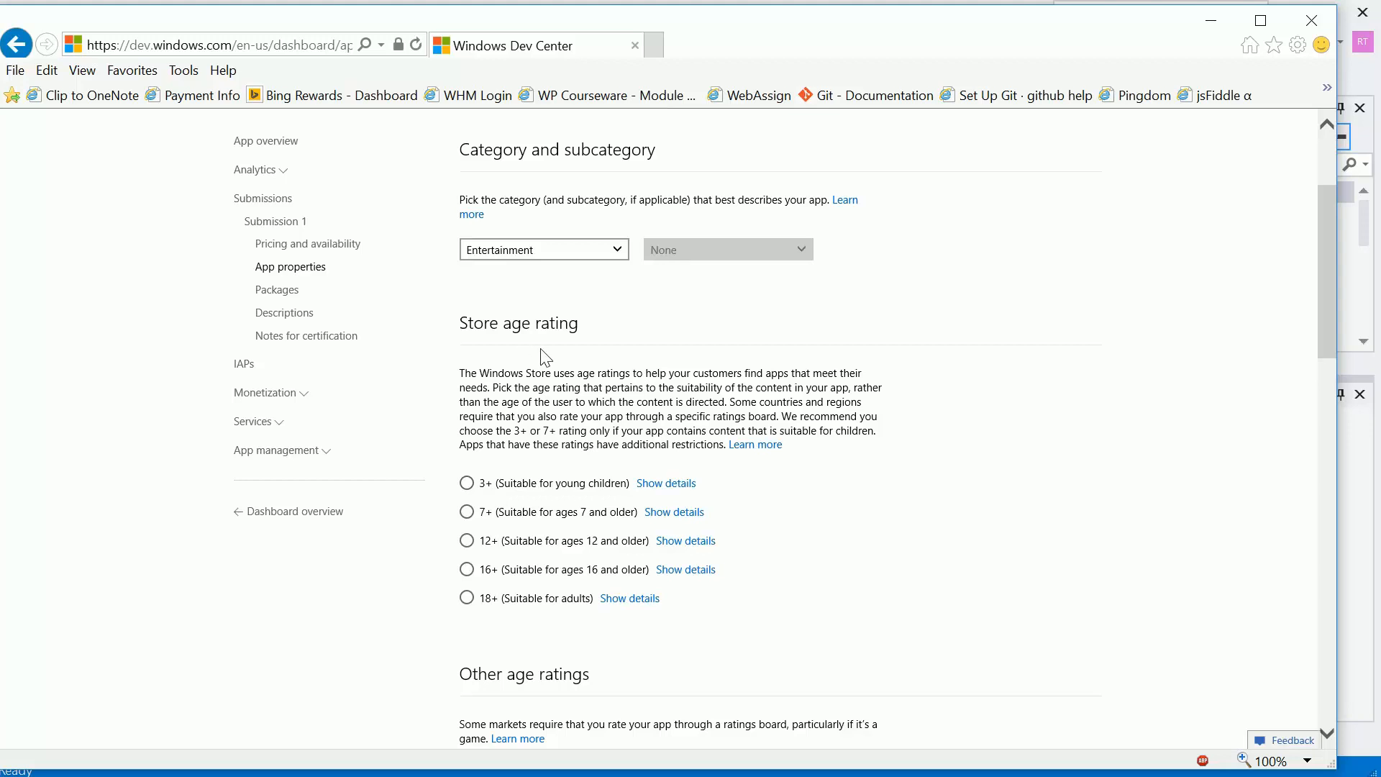
left_click(467, 483)
left_click(678, 486)
Set the CERO age rating for Japan to All ages.
scroll(930, 469, "down", 10)
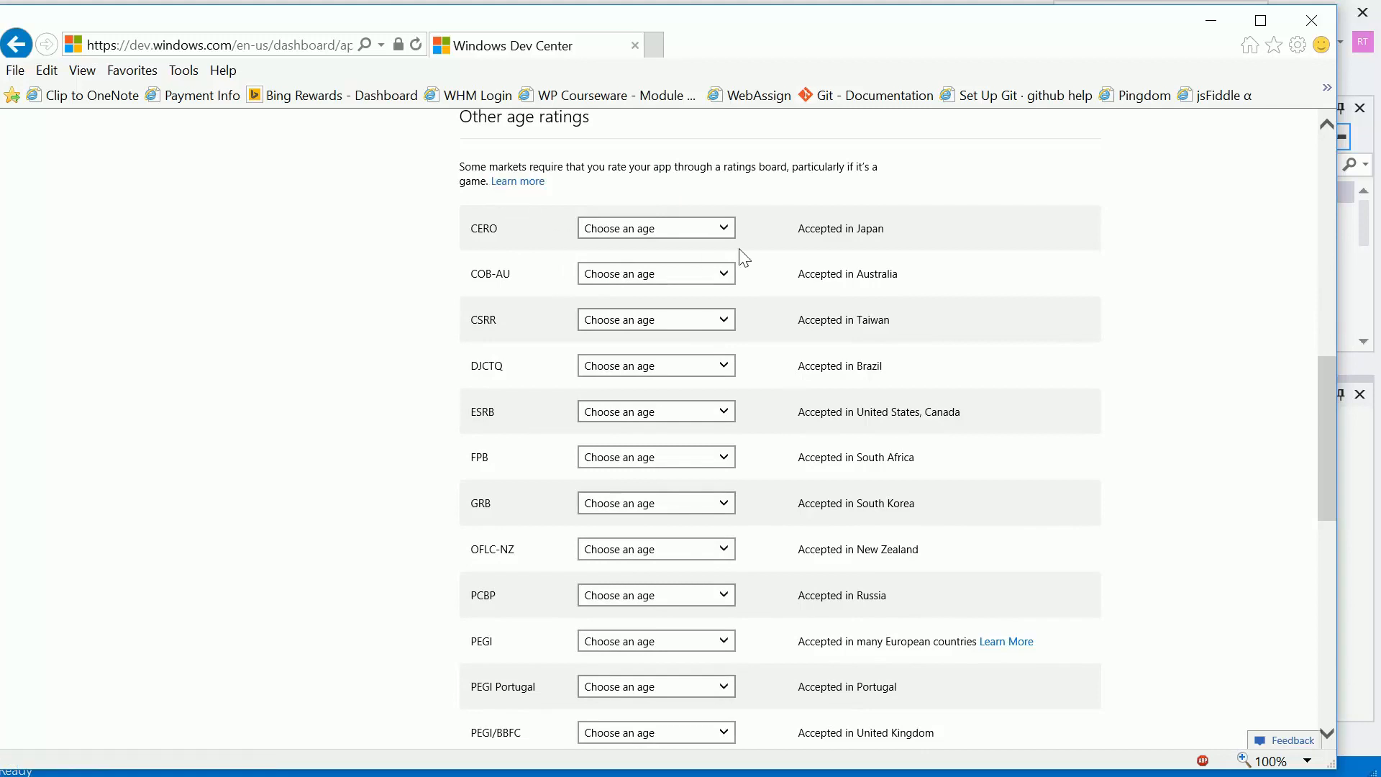
left_click(726, 229)
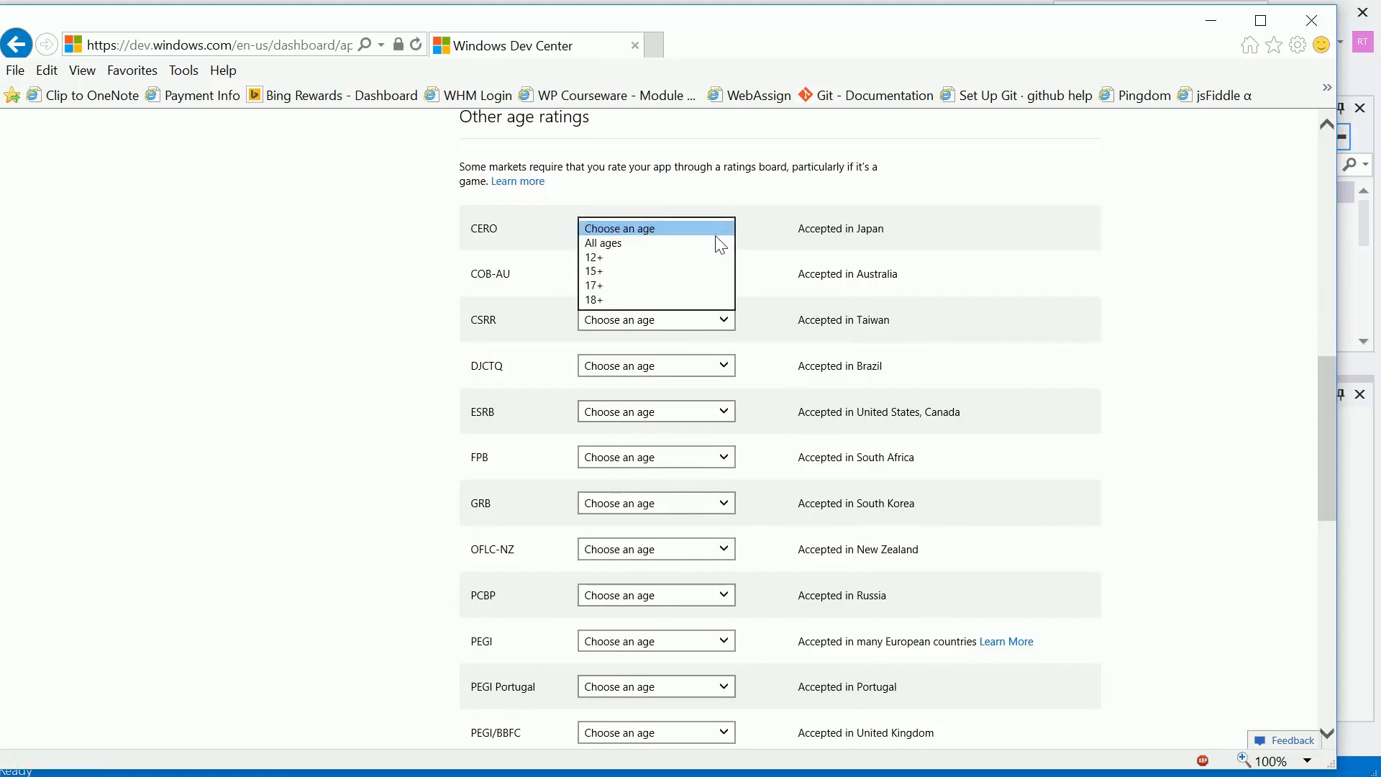
left_click(725, 244)
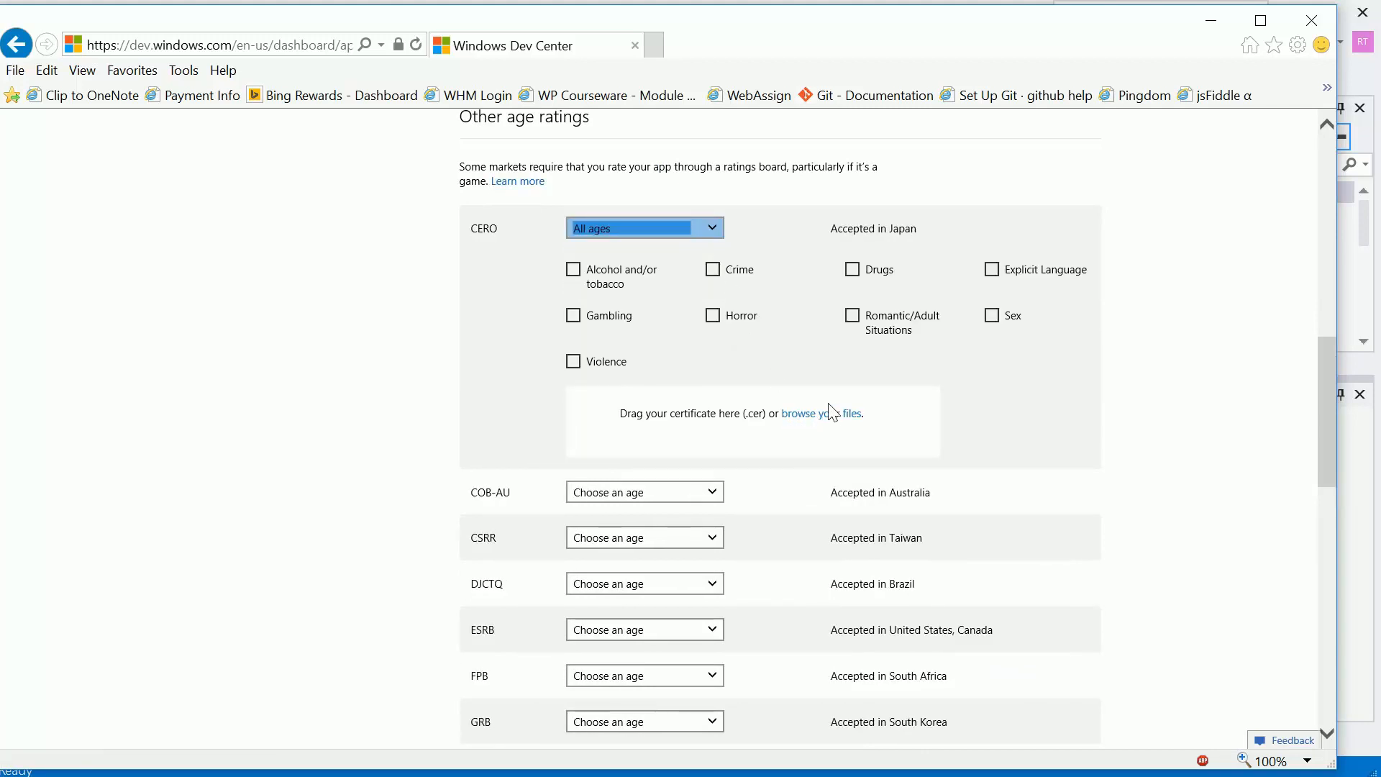
Look over the other markets' age ratings and reset the CERO rating for Japan to "Choose an age".
left_click(1077, 341)
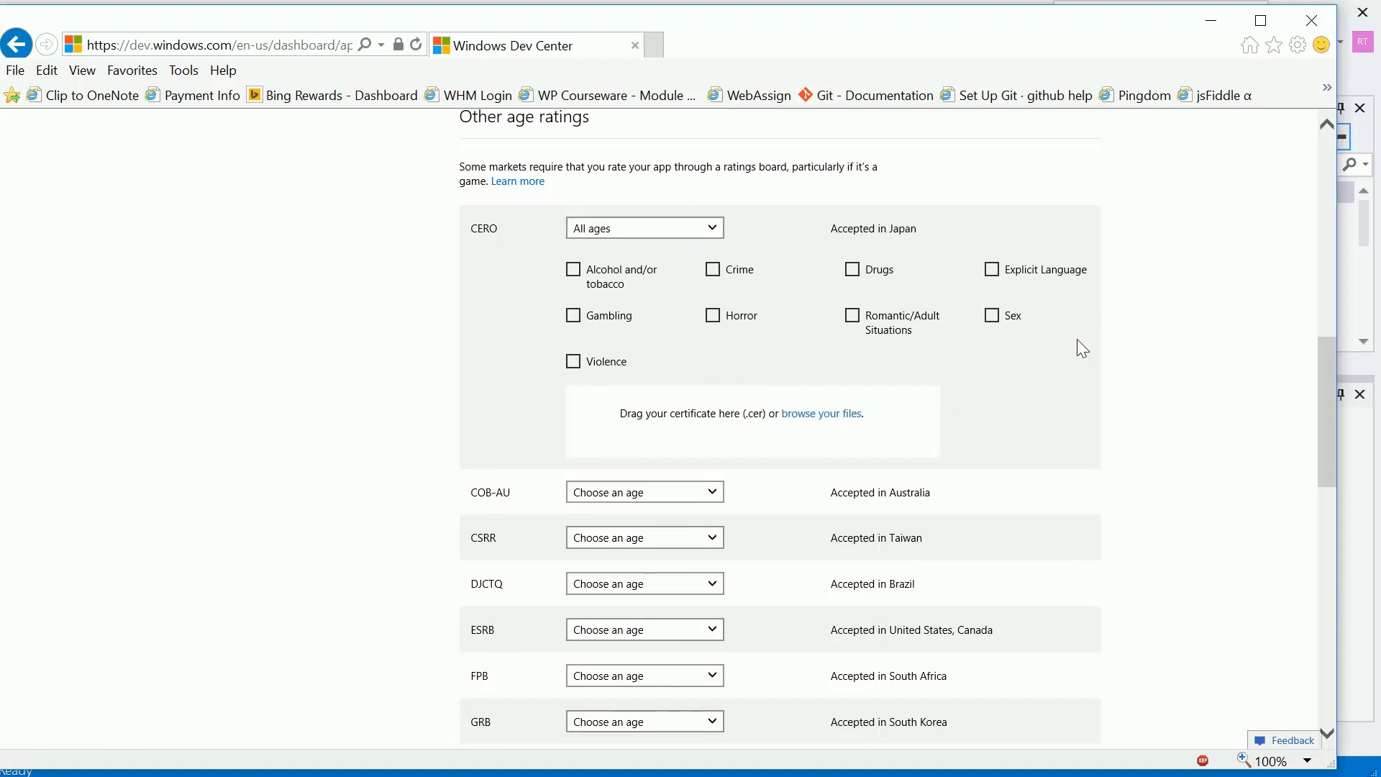
scroll(454, 390, "down", 3)
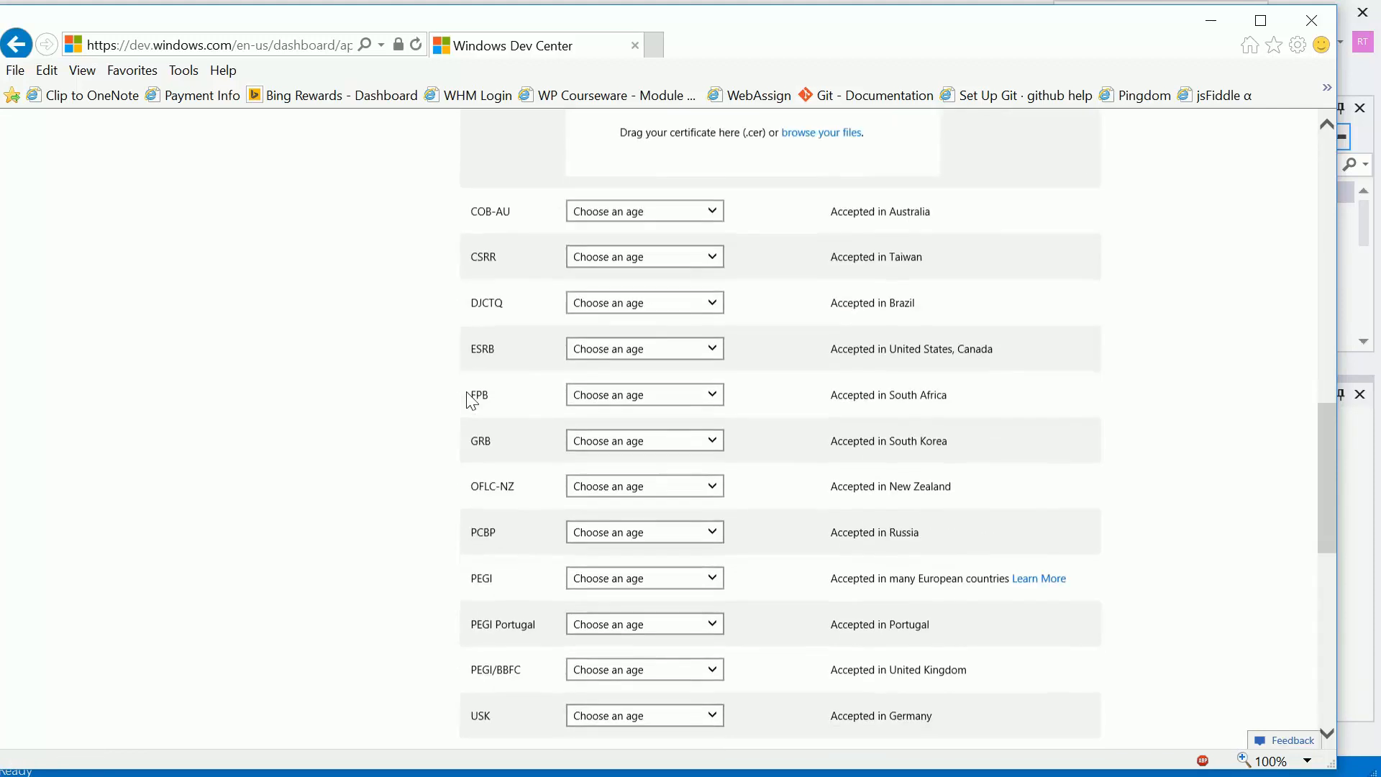
scroll(489, 384, "up", 4)
left_click(712, 322)
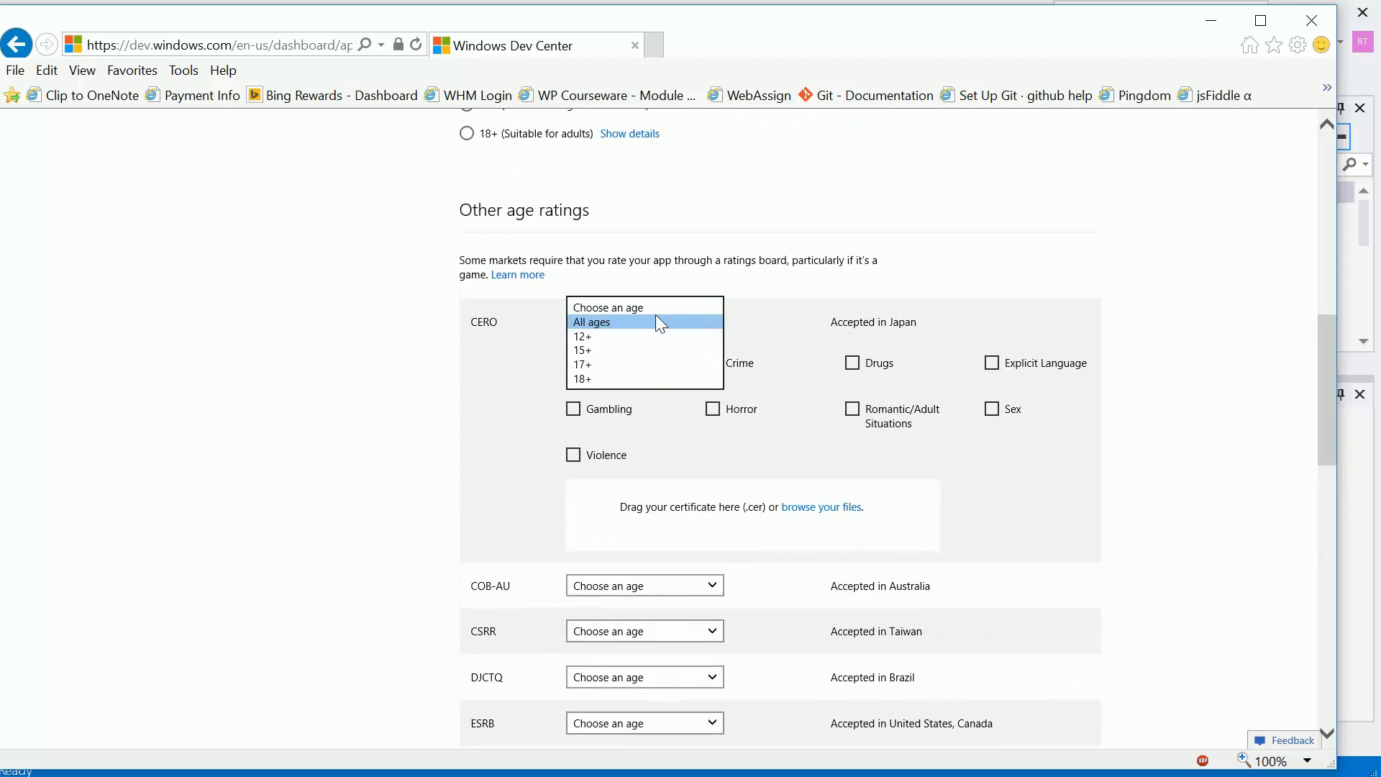
left_click(646, 305)
left_click(430, 397)
Review the hardware preferences and declare that the app has been tested to meet accessibility guidelines.
scroll(431, 398, "down", 8)
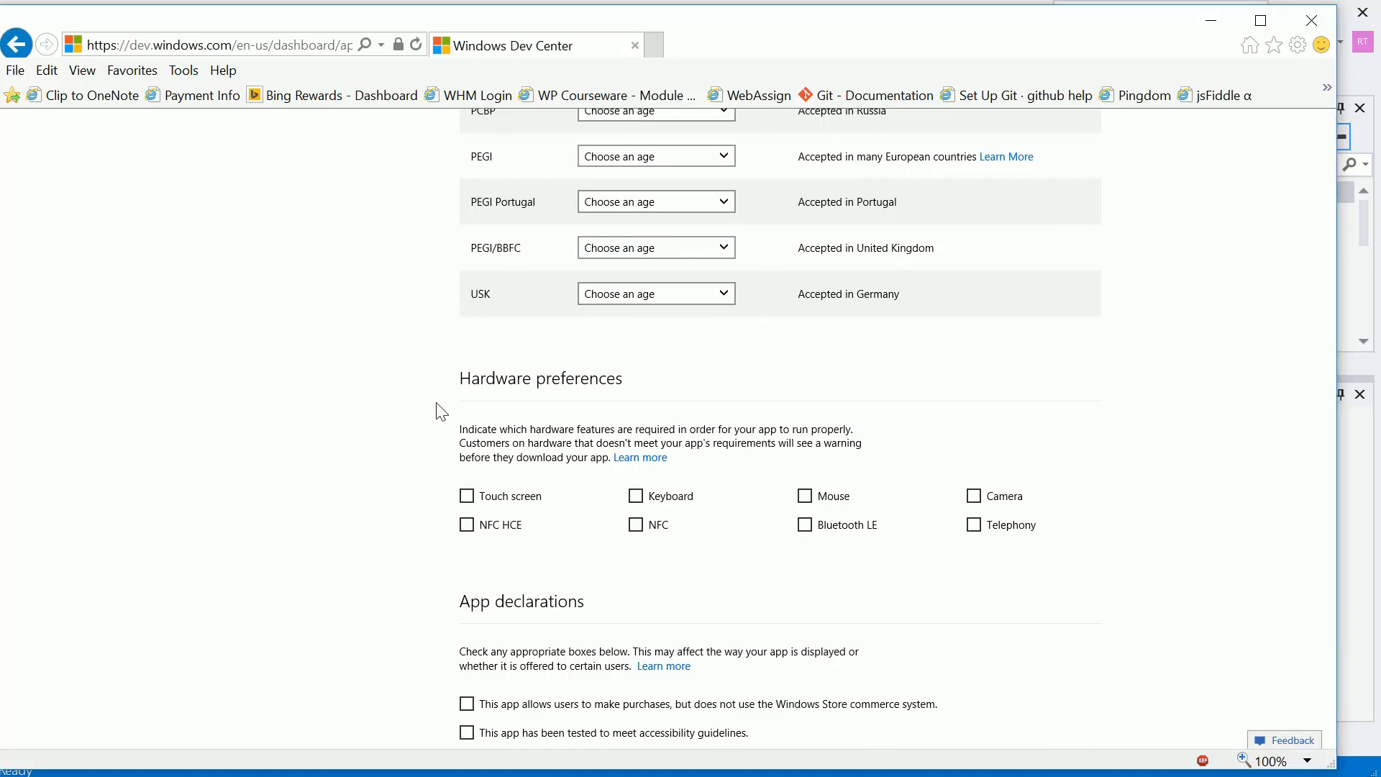
scroll(439, 410, "down", 3)
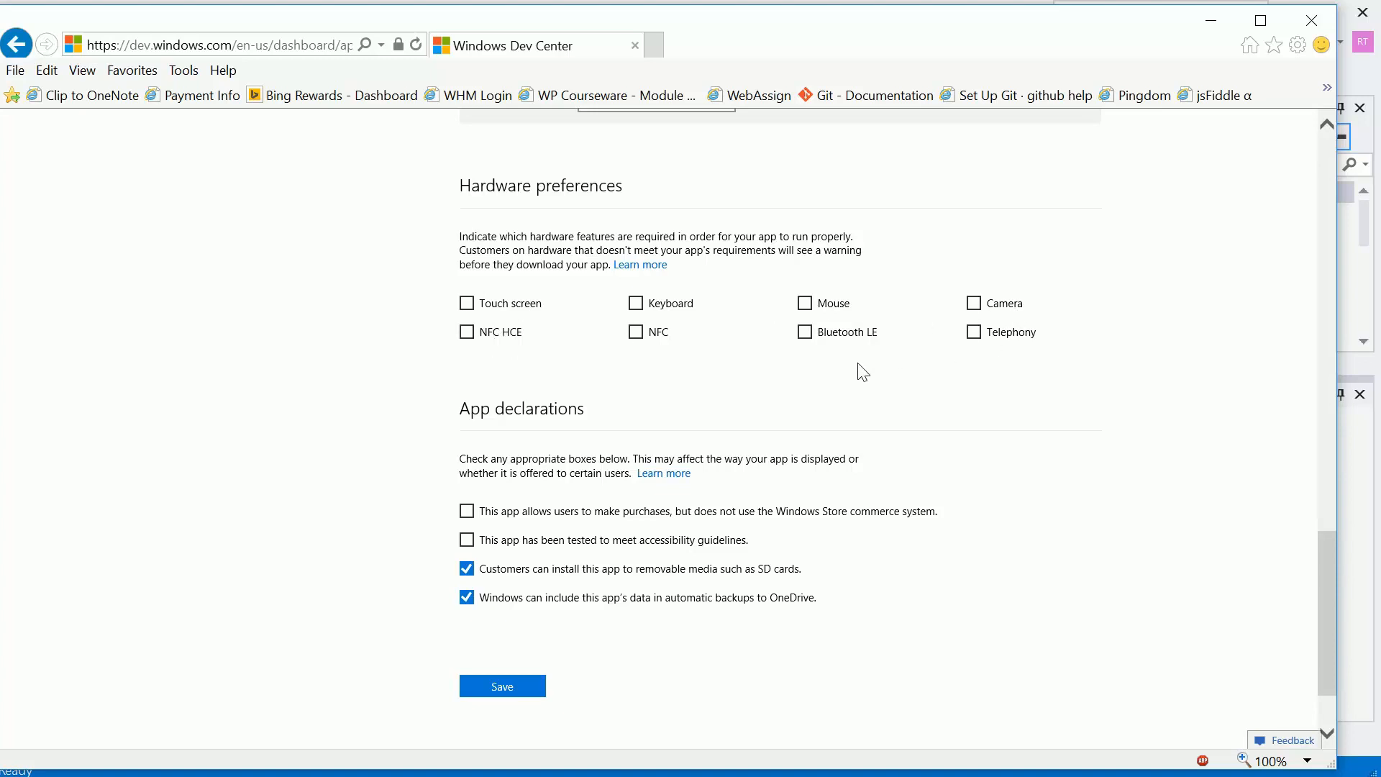
scroll(466, 370, "down", 1)
scroll(466, 370, "down", 1)
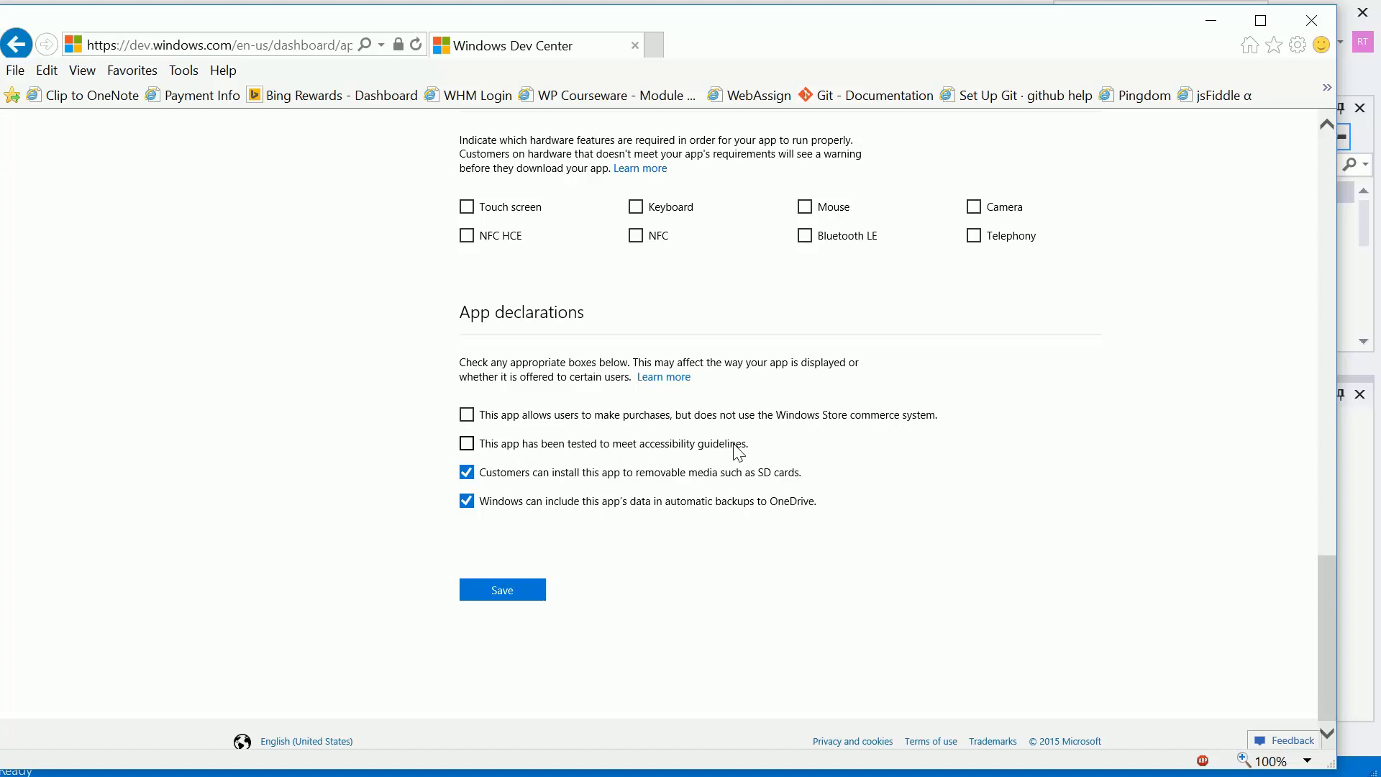
left_click(466, 445)
Open the help article on app declarations, skim its explanations, and return to the app properties page.
left_click(649, 379)
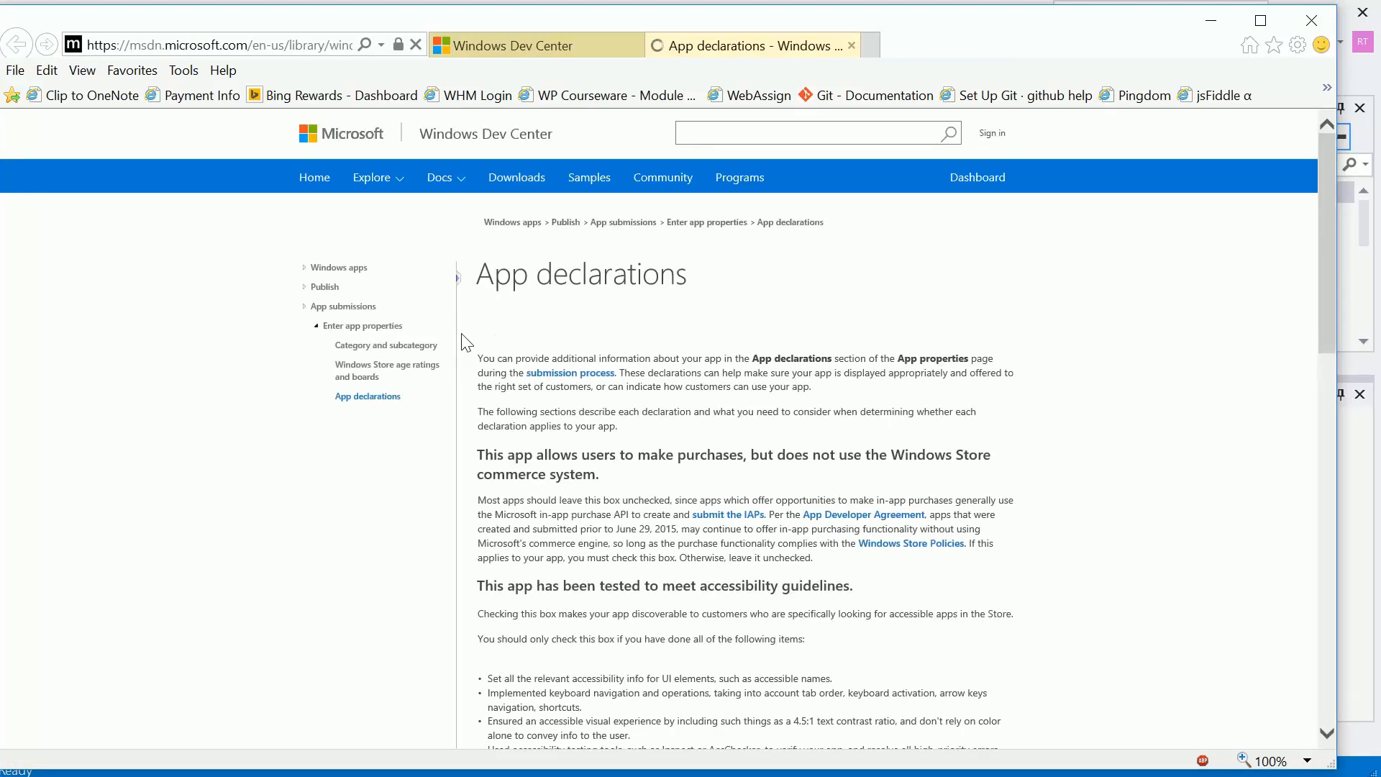
scroll(475, 342, "down", 4)
scroll(489, 343, "down", 5)
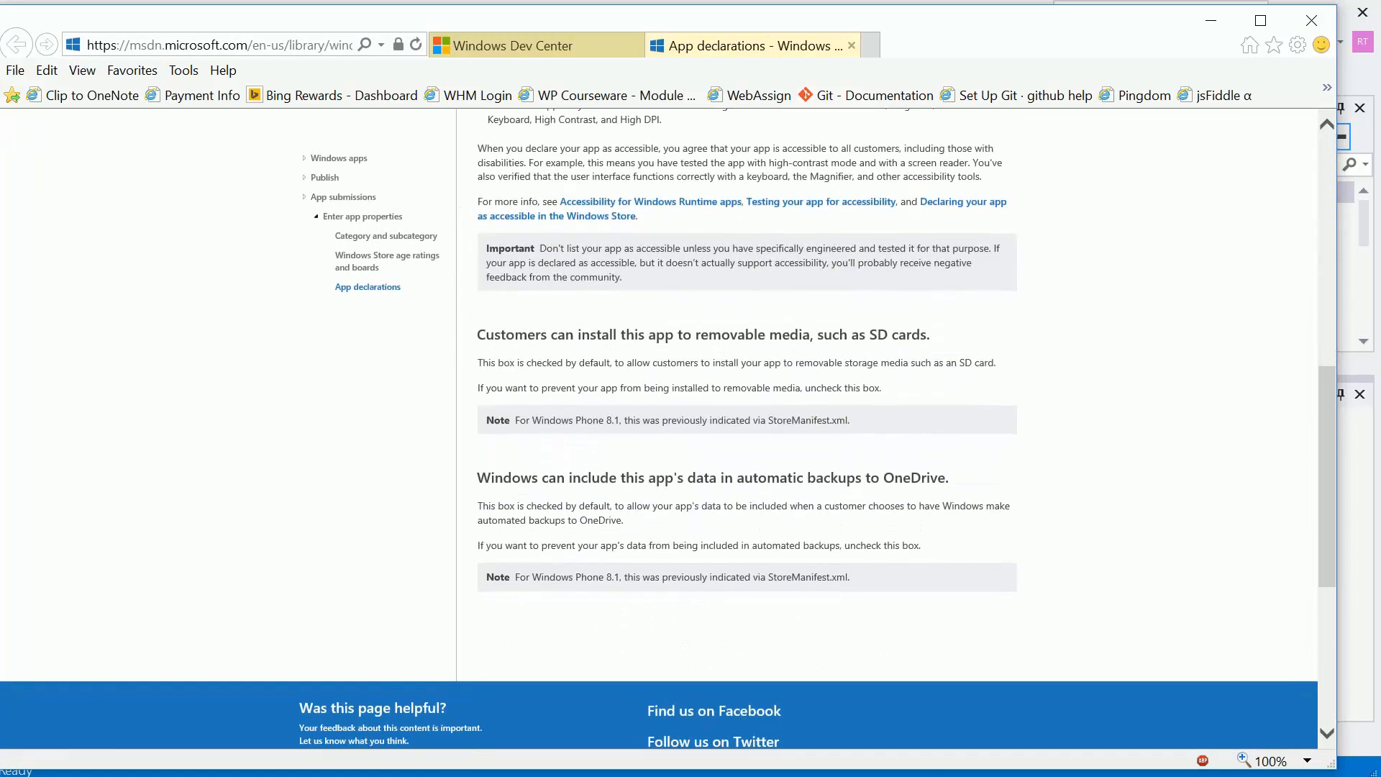
left_click(530, 52)
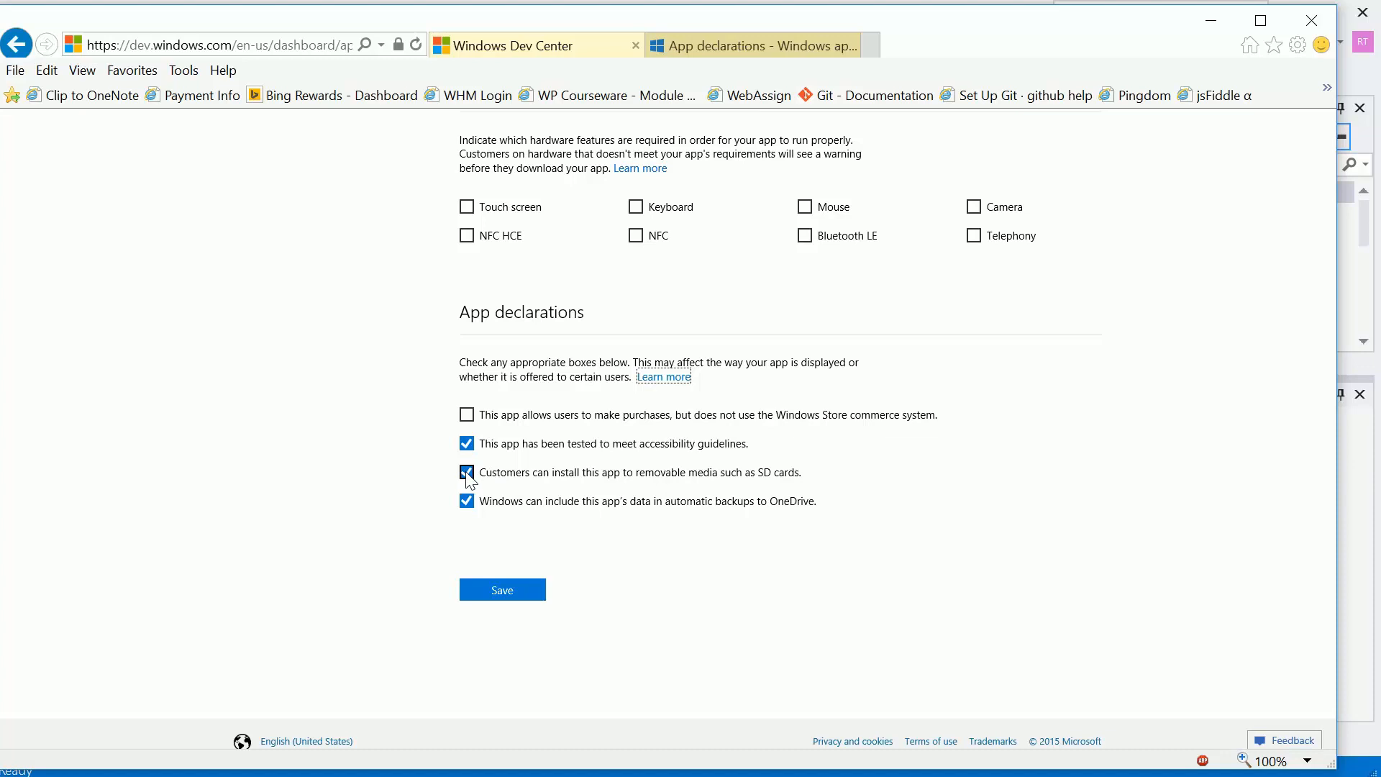
Switch the removable media (SD card) installation option off and back on, and save the app properties.
left_click(467, 473)
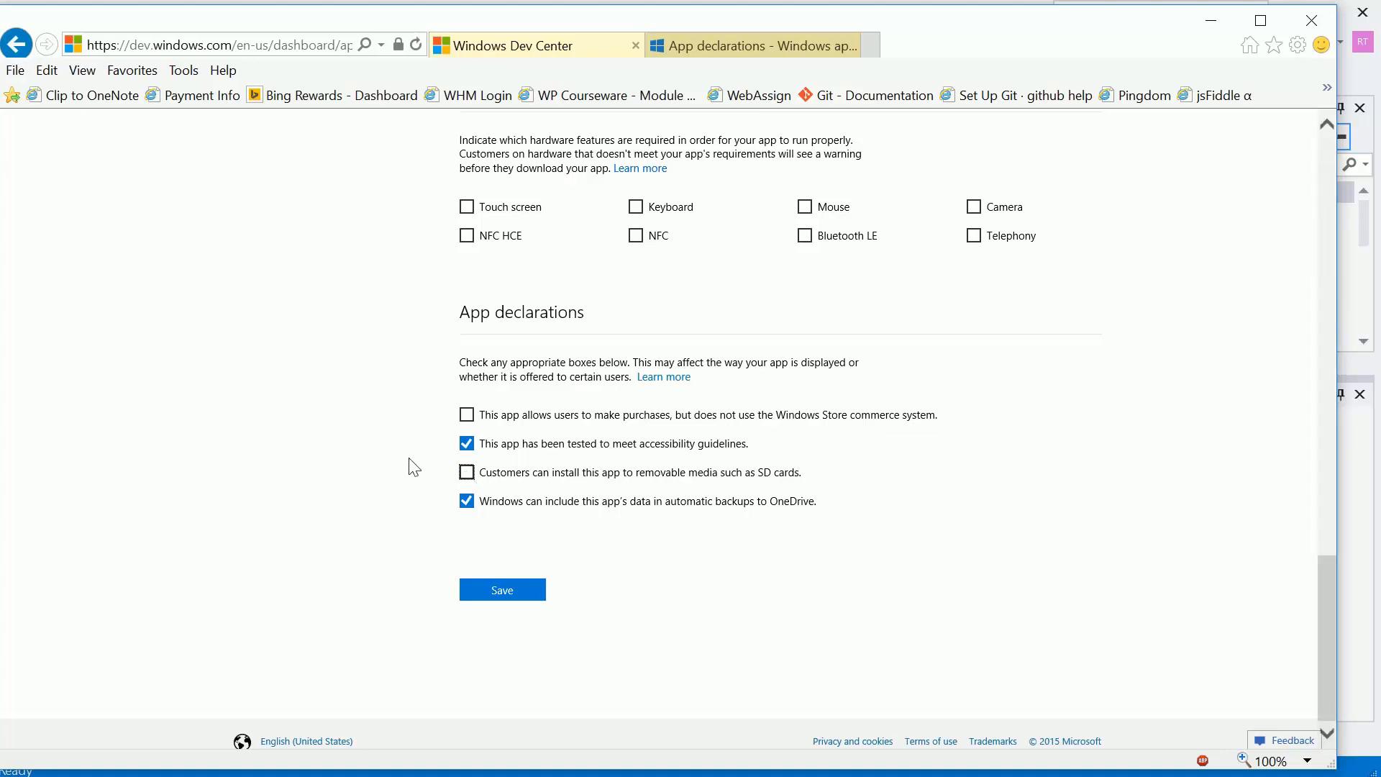
left_click(467, 472)
left_click(499, 595)
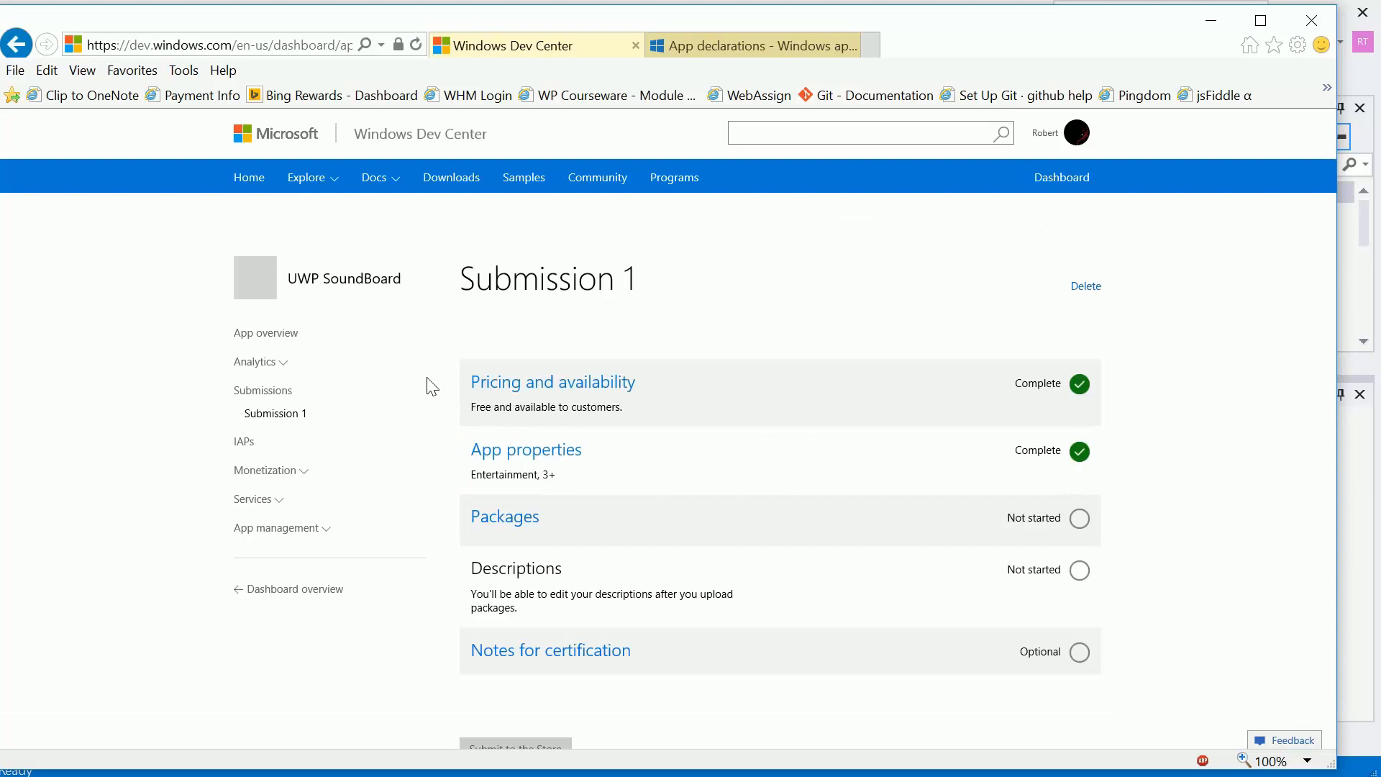
Open the submission's Packages page and highlight the note about the developer account the package is specific to.
scroll(428, 380, "down", 1)
left_click(509, 429)
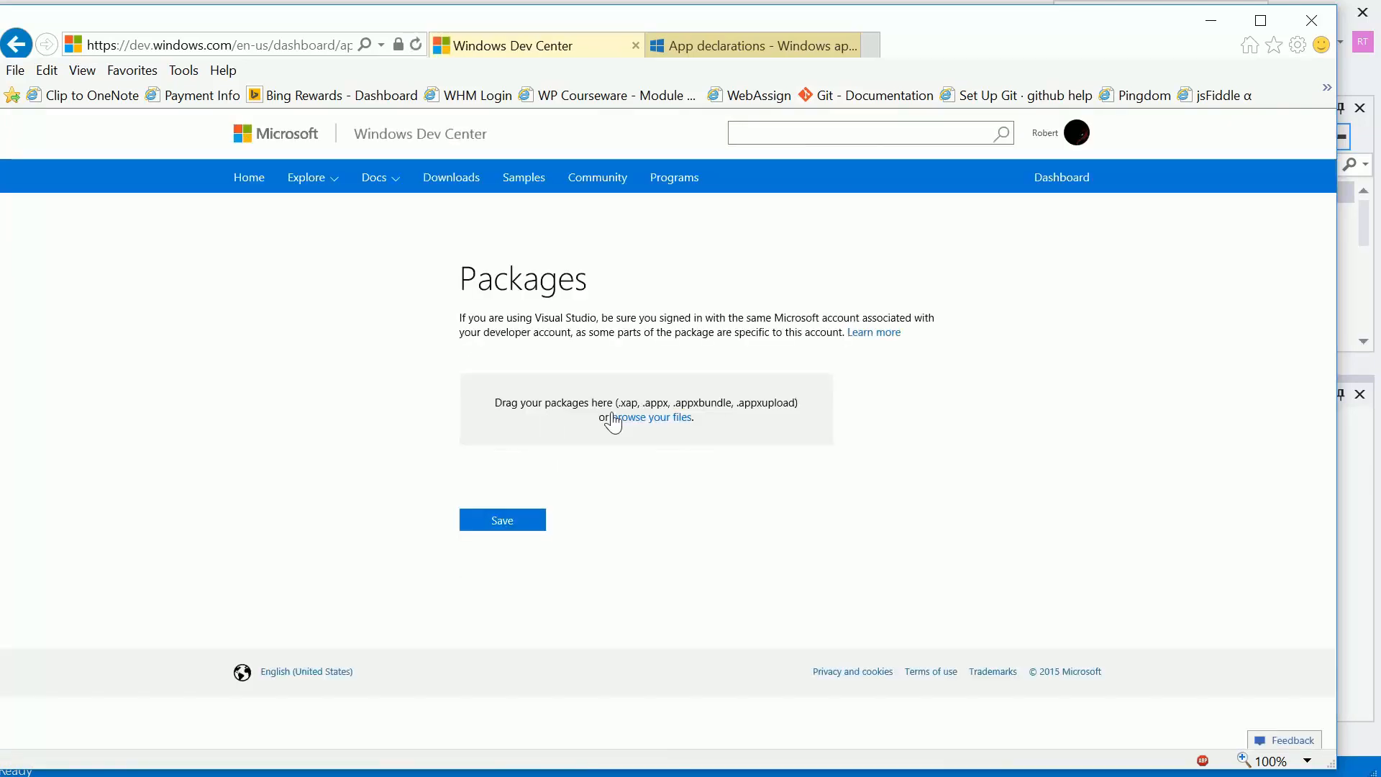
scroll(871, 439, "down", 1)
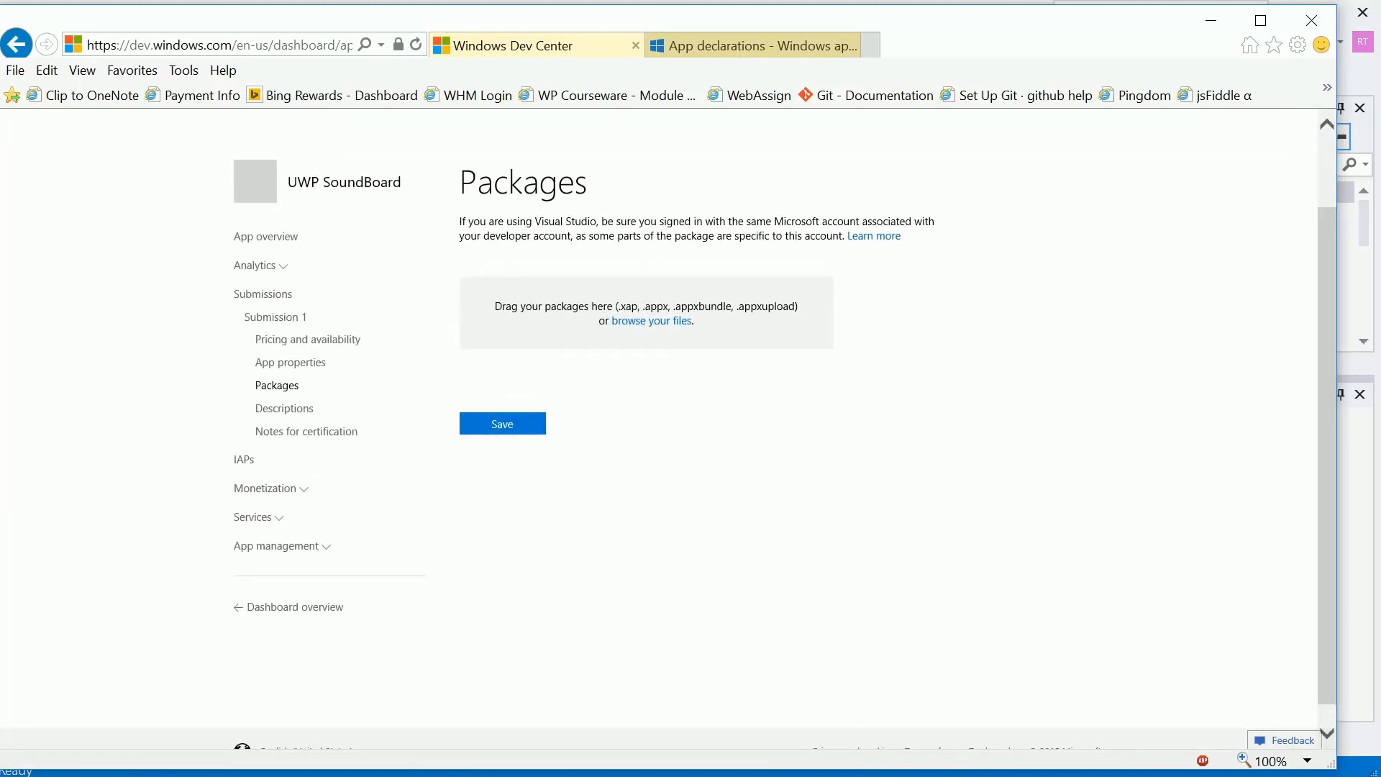
left_click_drag(483, 236, 773, 236)
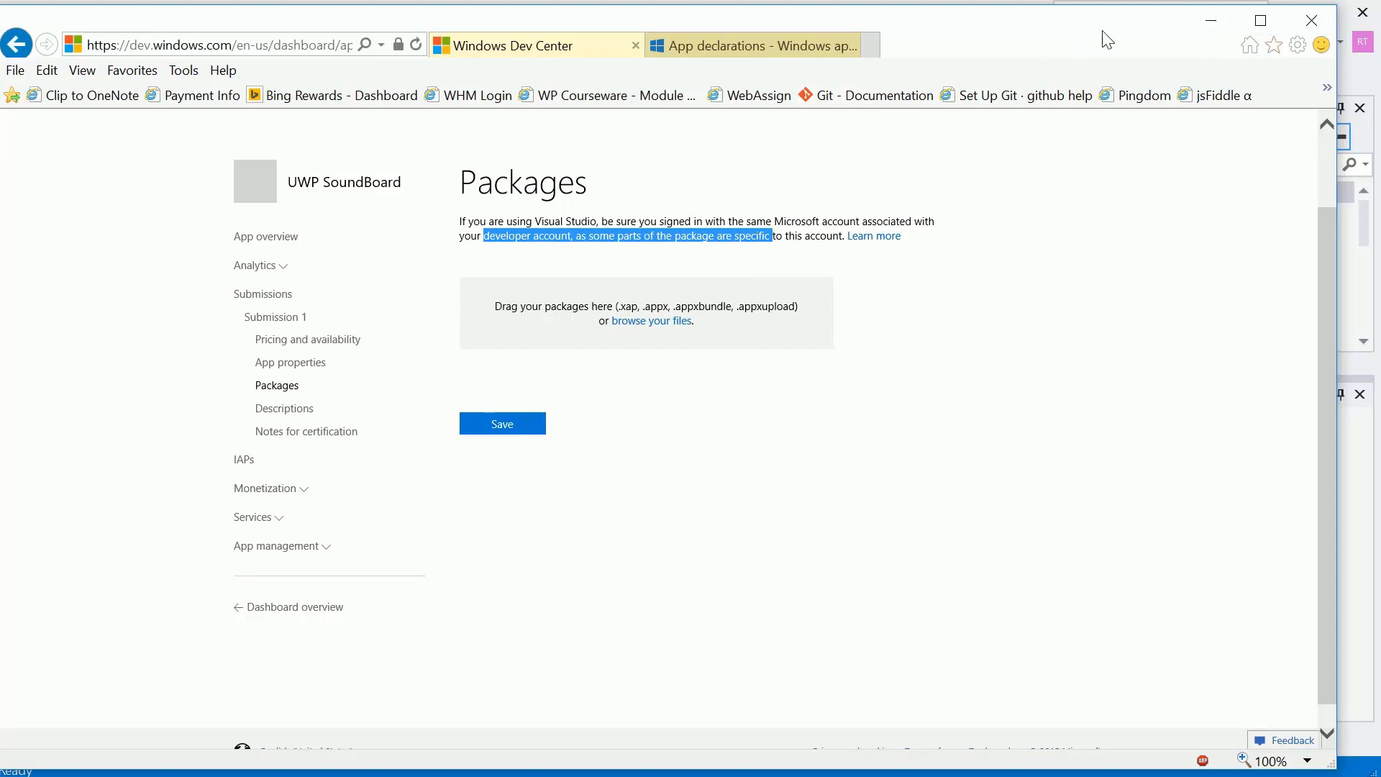
Switch to Visual Studio, close MainPage.xaml, and save everything in the UWPSoundBoard solution.
left_click(1212, 19)
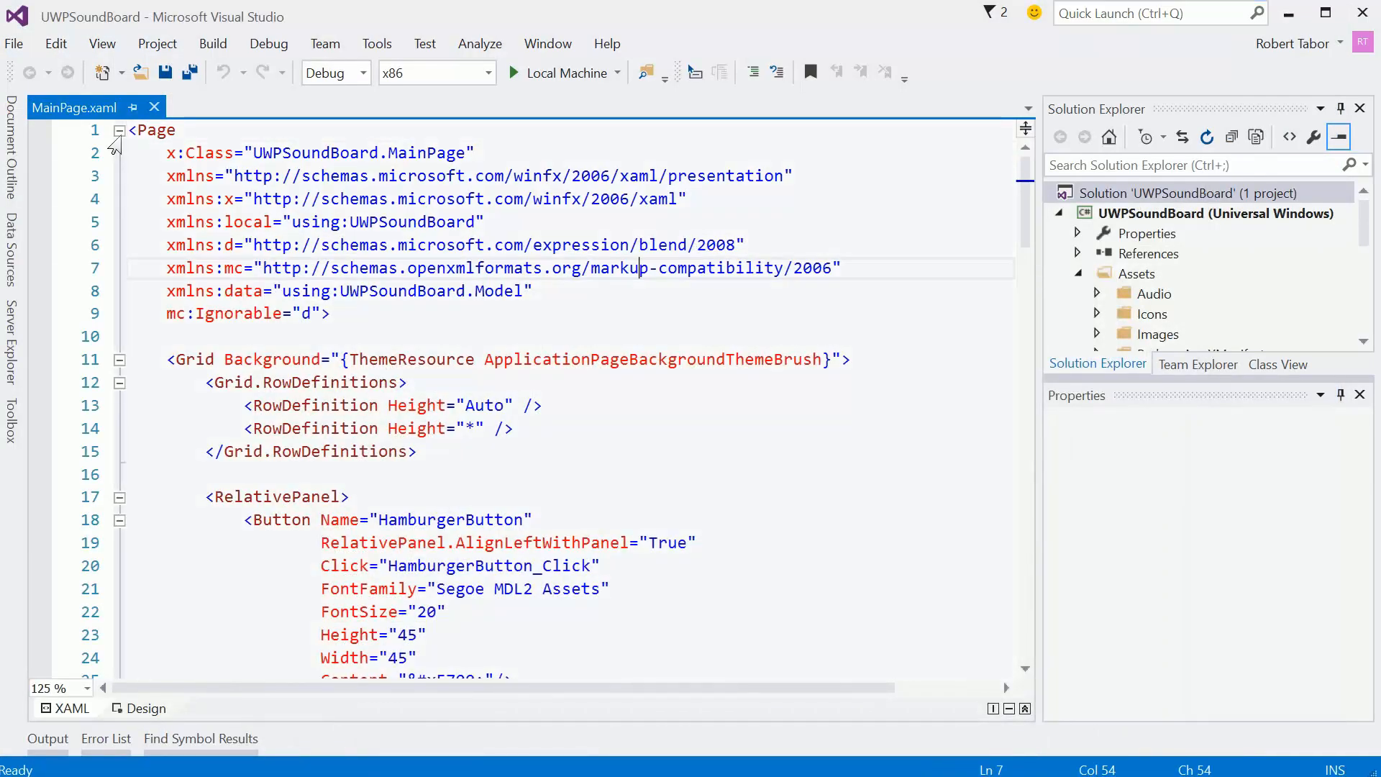
left_click(154, 108)
left_click(191, 73)
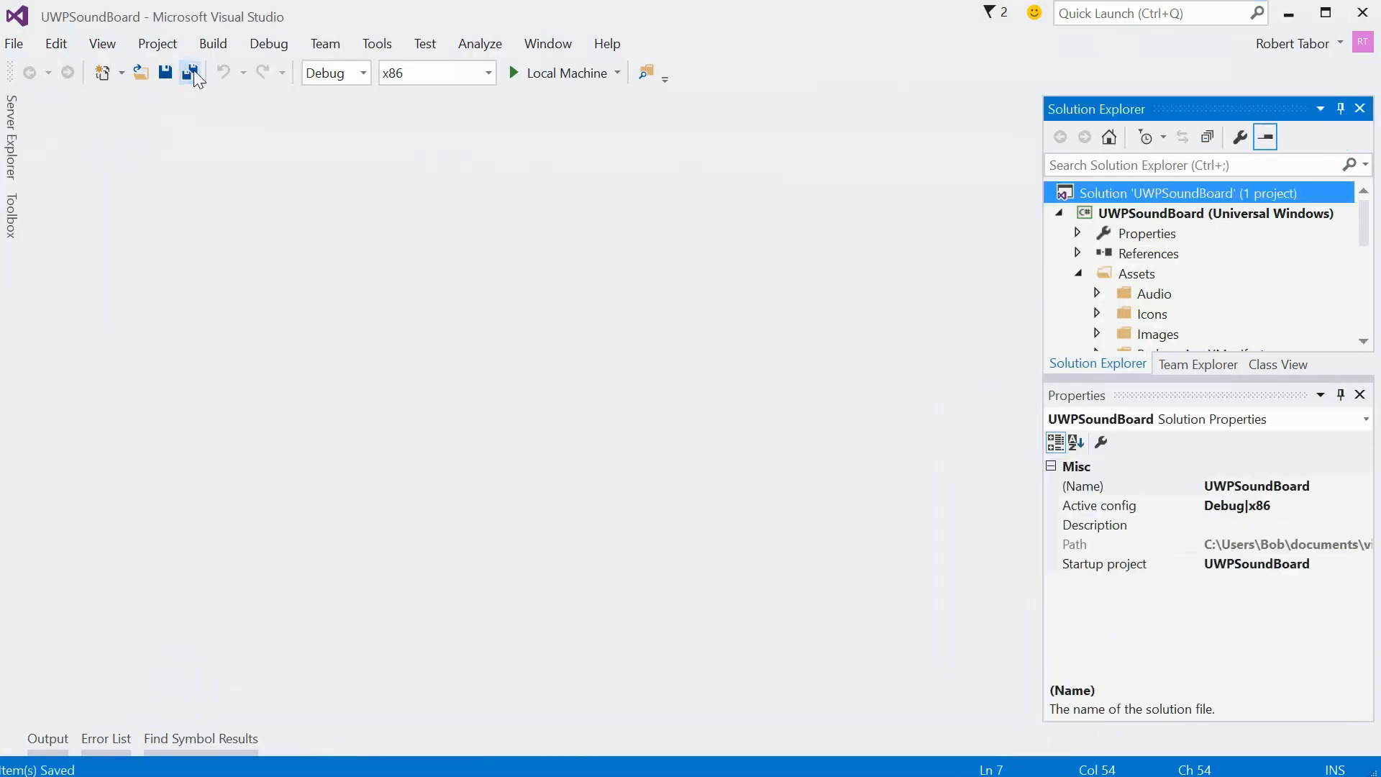
Set the solution configuration to Release and build the UWPSoundBoard solution.
left_click(361, 73)
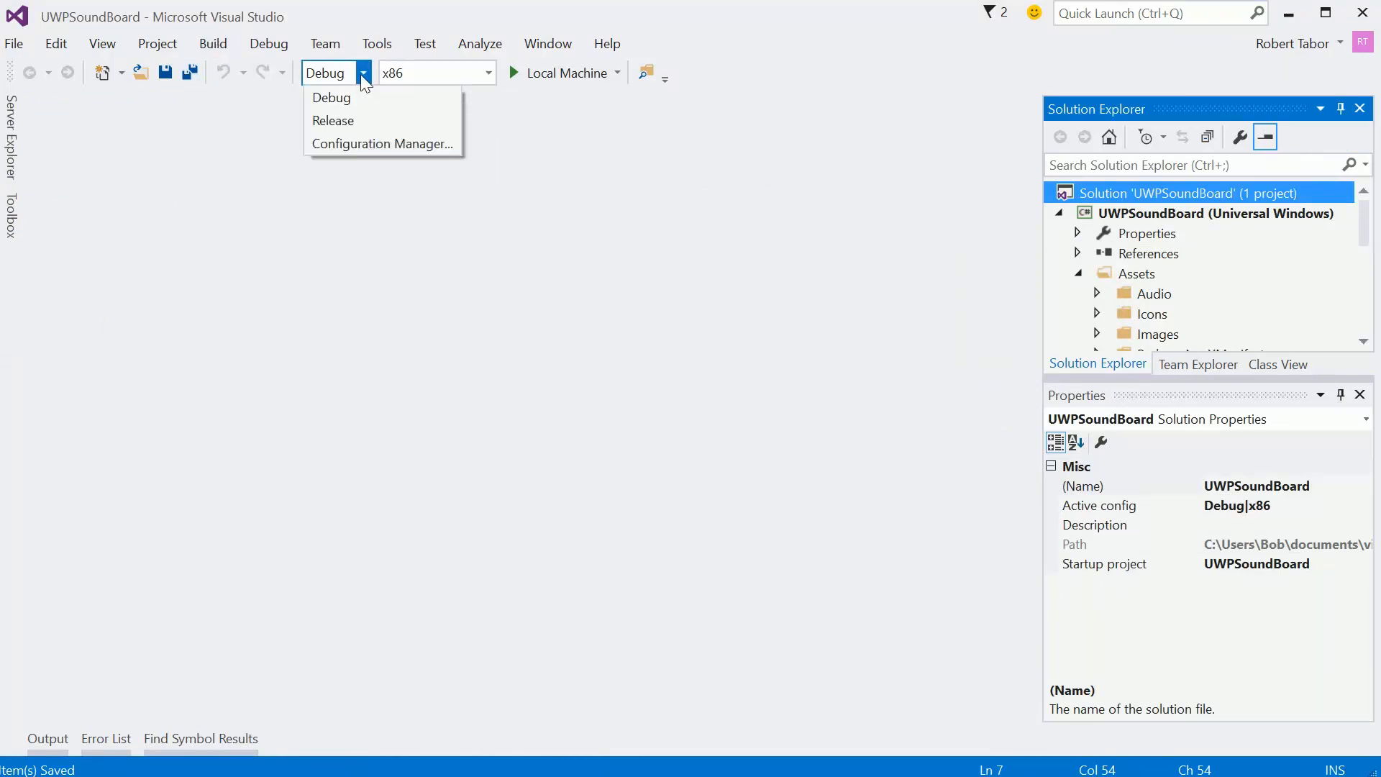
left_click(340, 121)
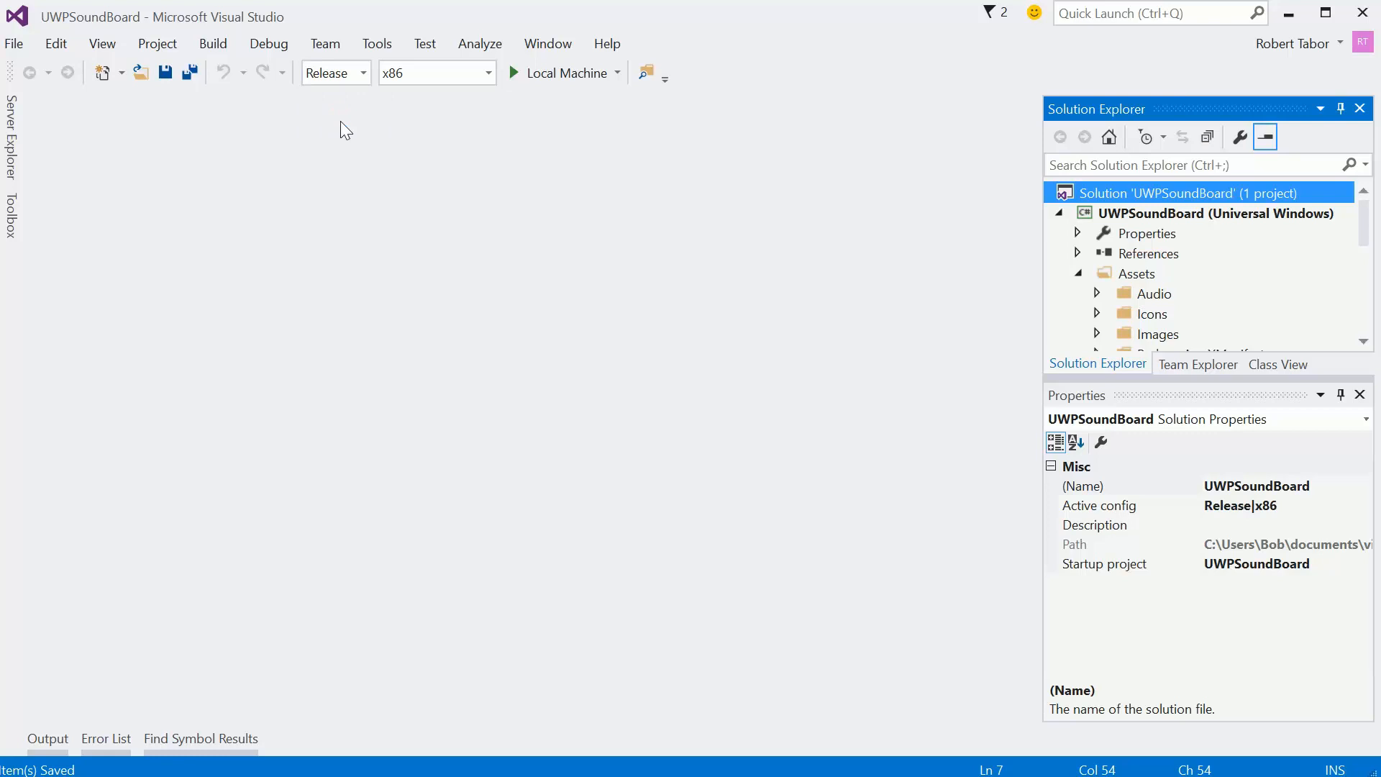
left_click(201, 45)
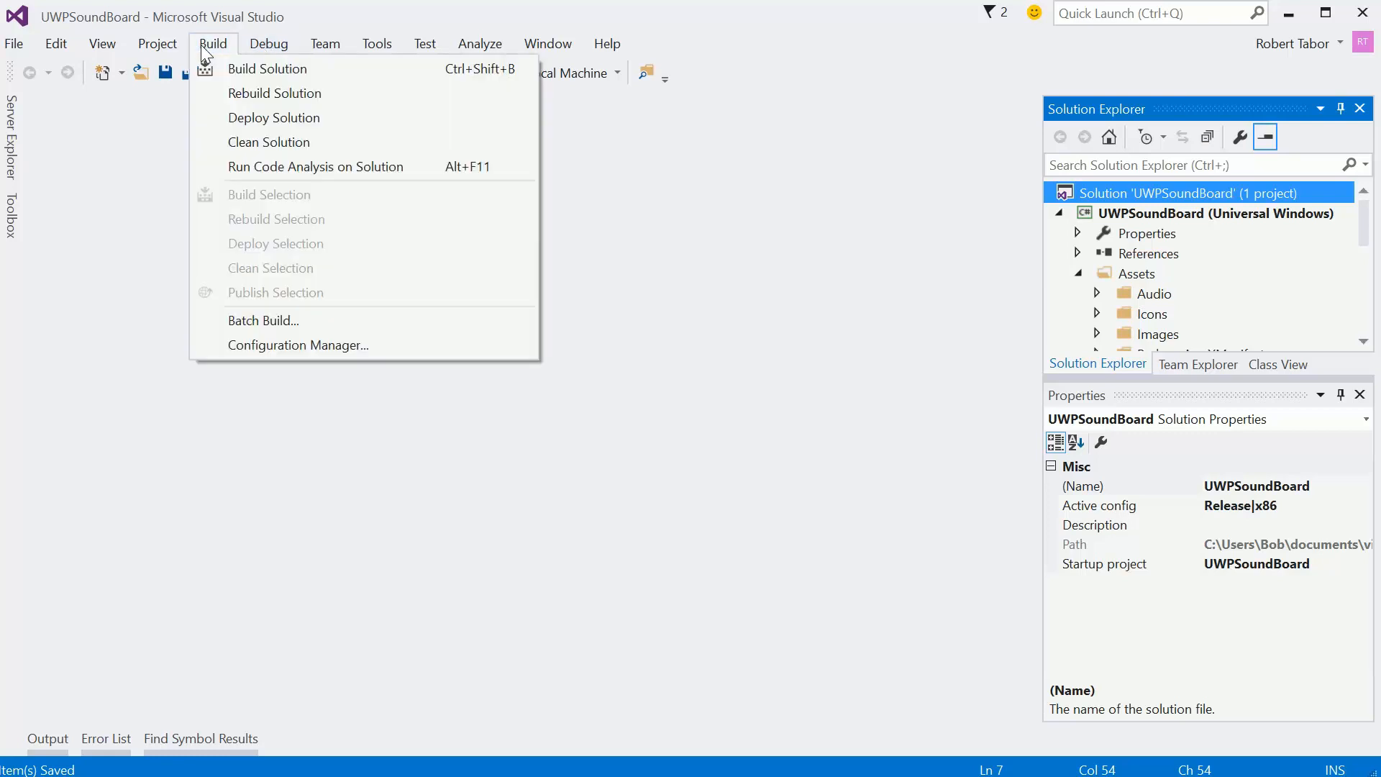
left_click(245, 69)
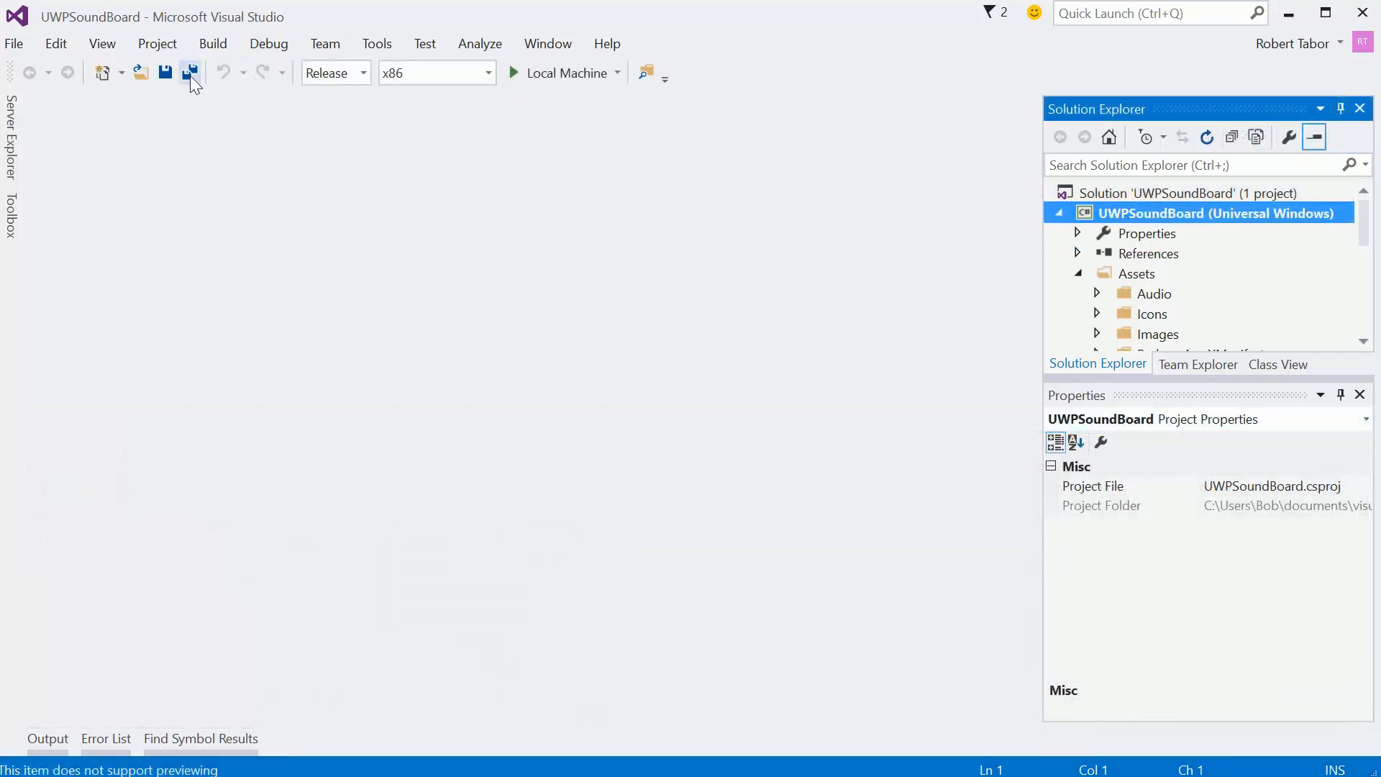
Start creating app packages for the UWPSoundBoard project, keeping Yes for building packages to upload to the Windows Store.
left_click(157, 45)
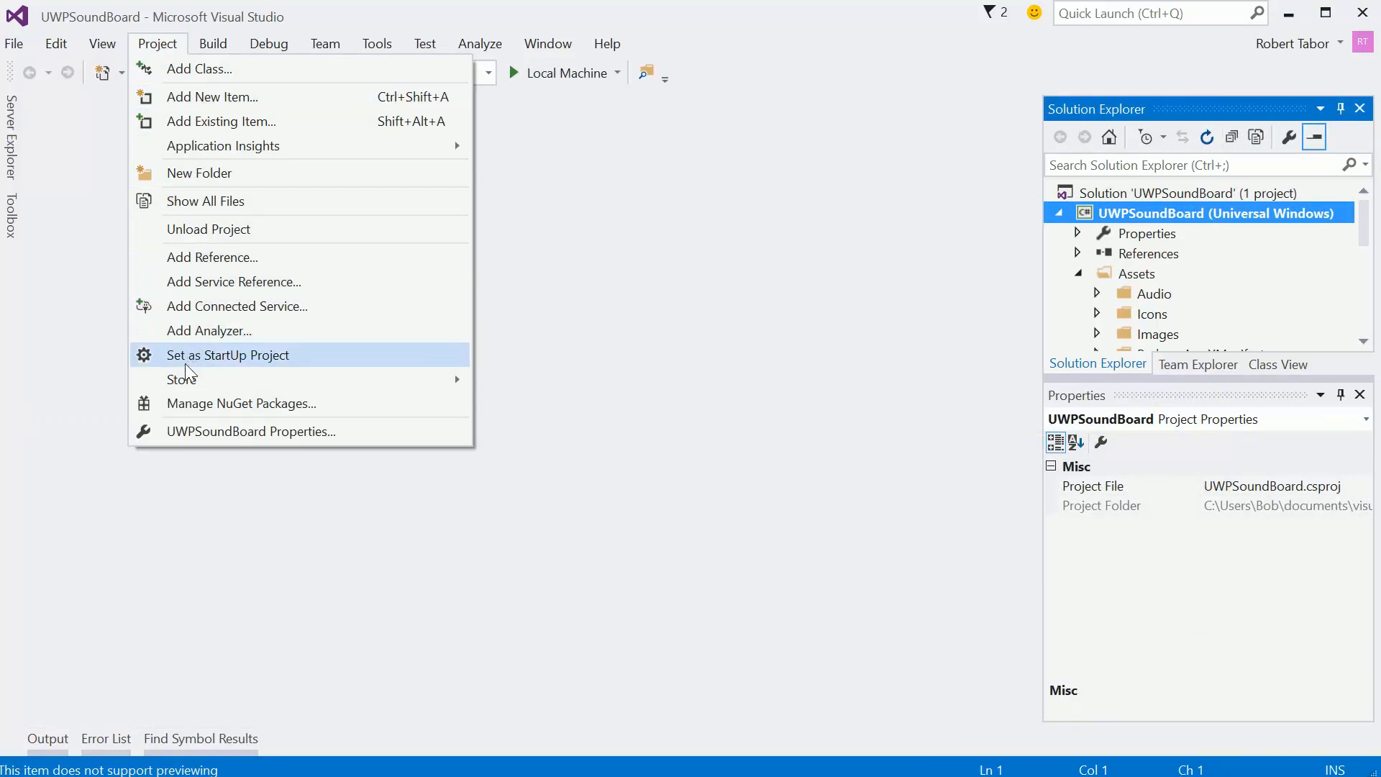
mouse_move(196, 378)
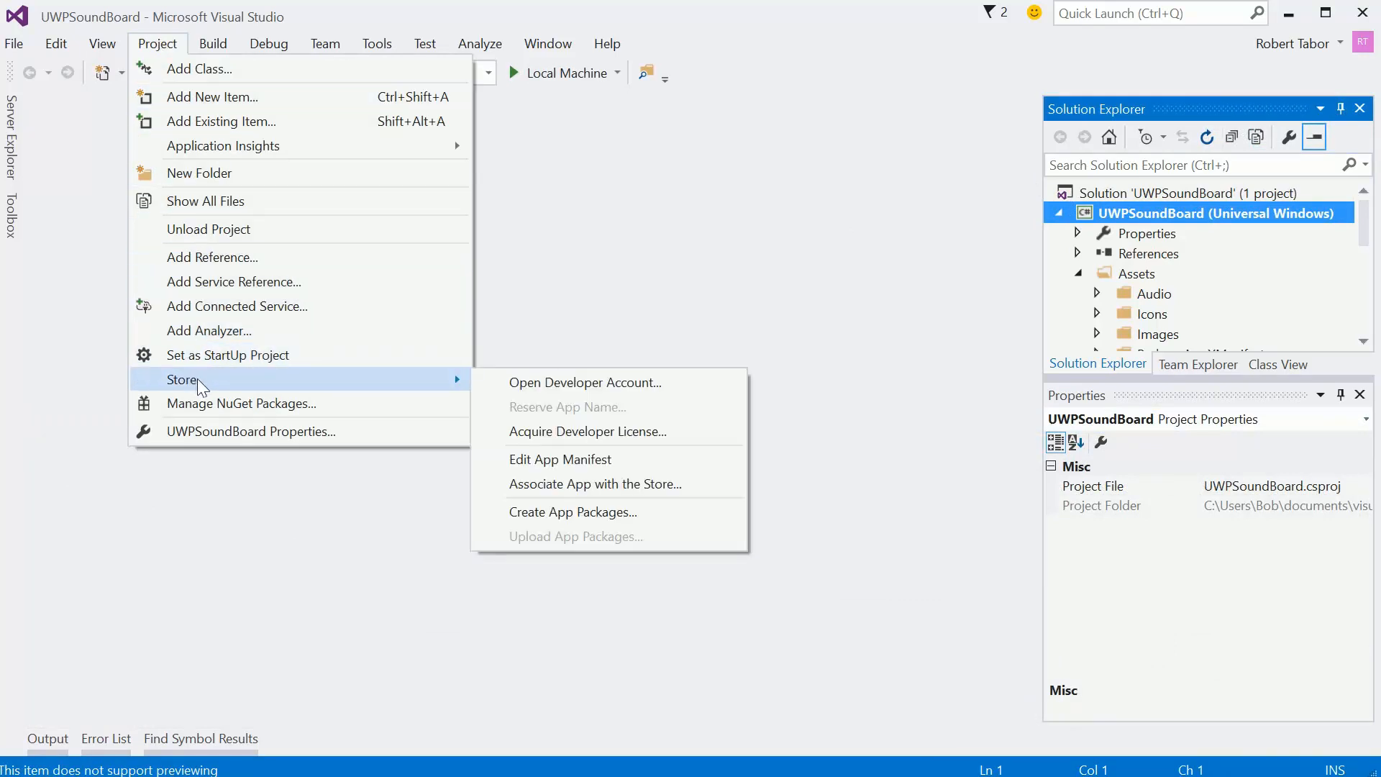
left_click(524, 511)
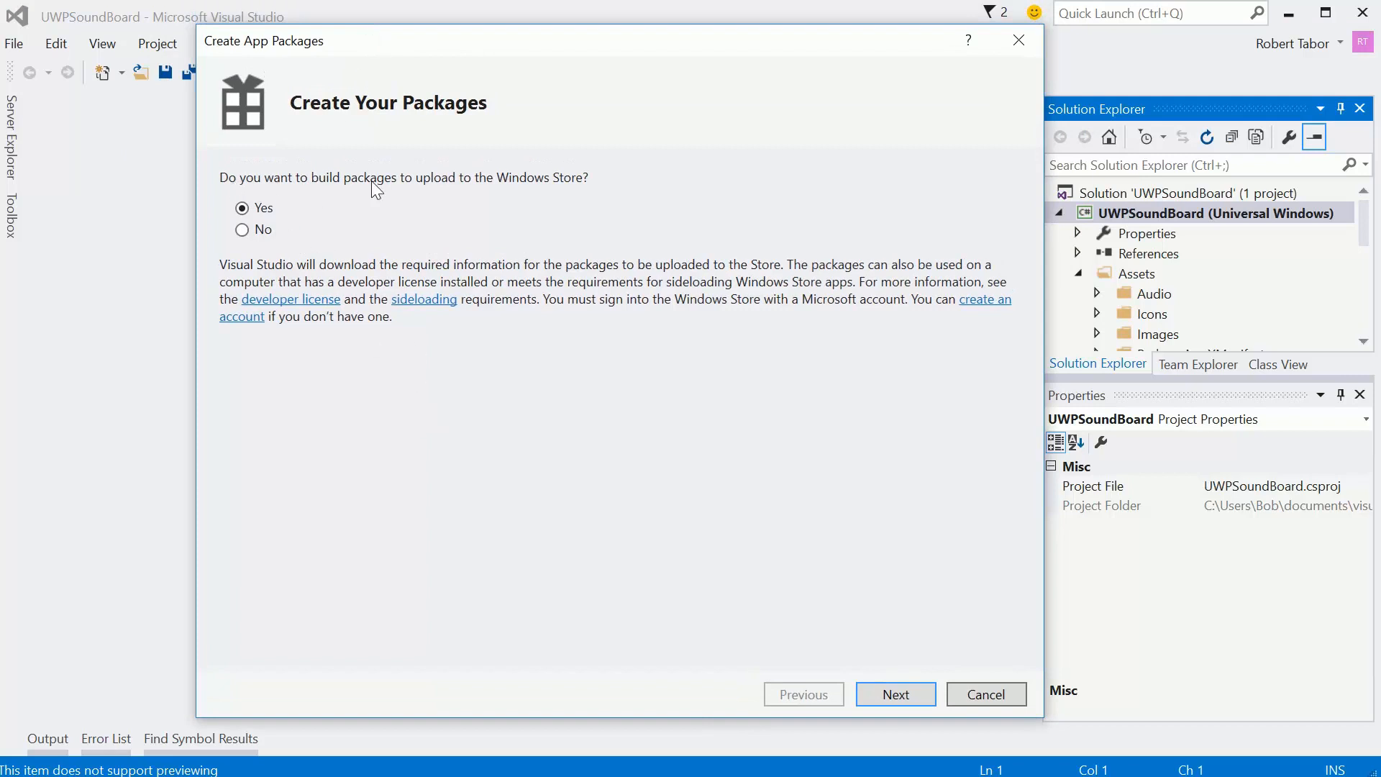
left_click(878, 693)
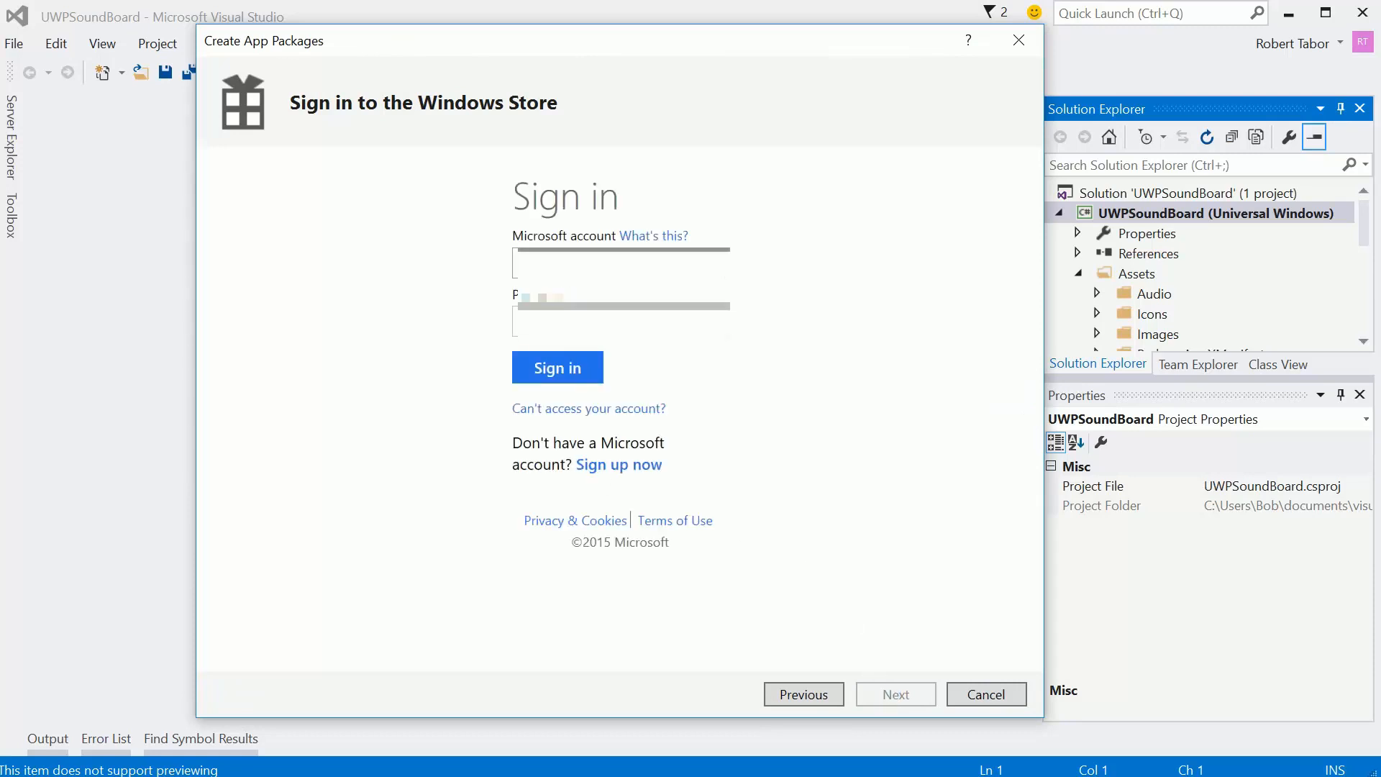
Sign in to the Windows Store with the Microsoft account e-mail and the account password.
type("******************")
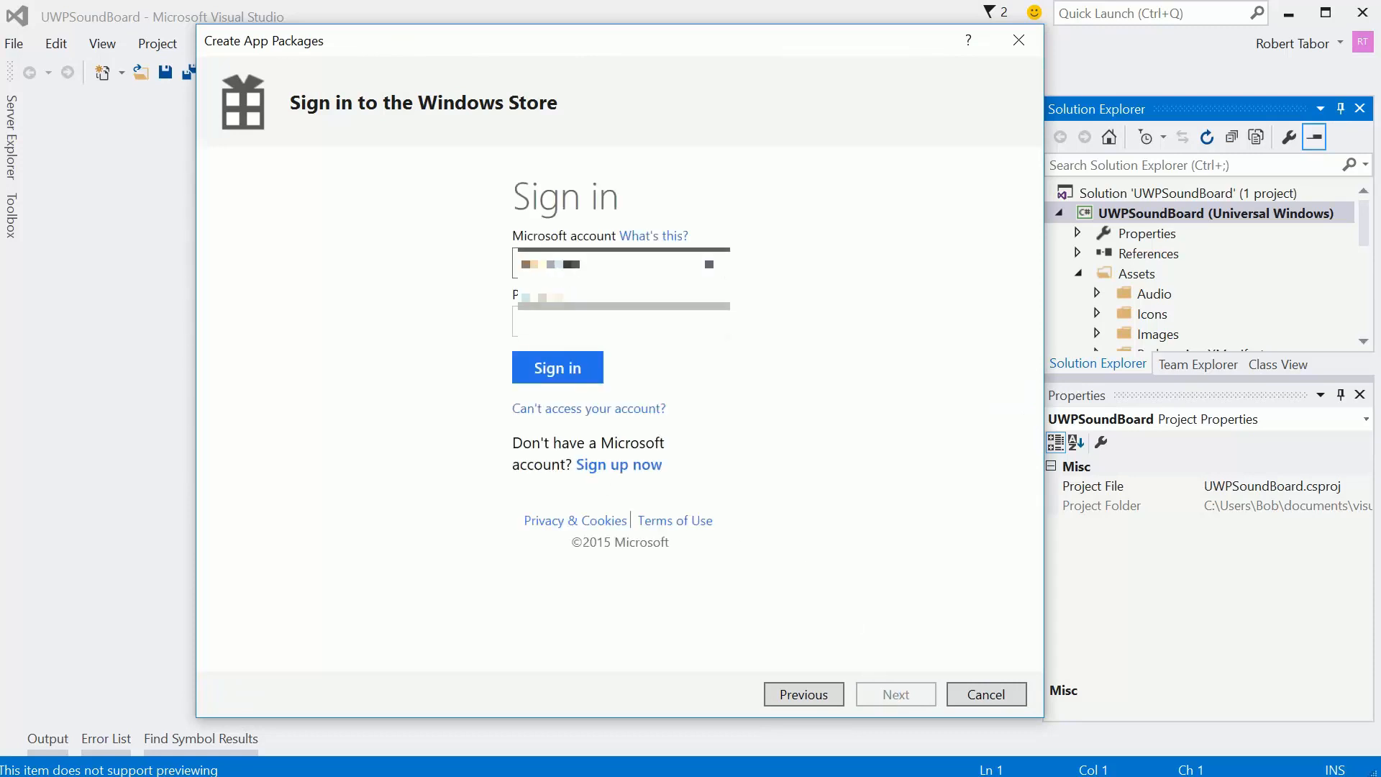
key("Tab")
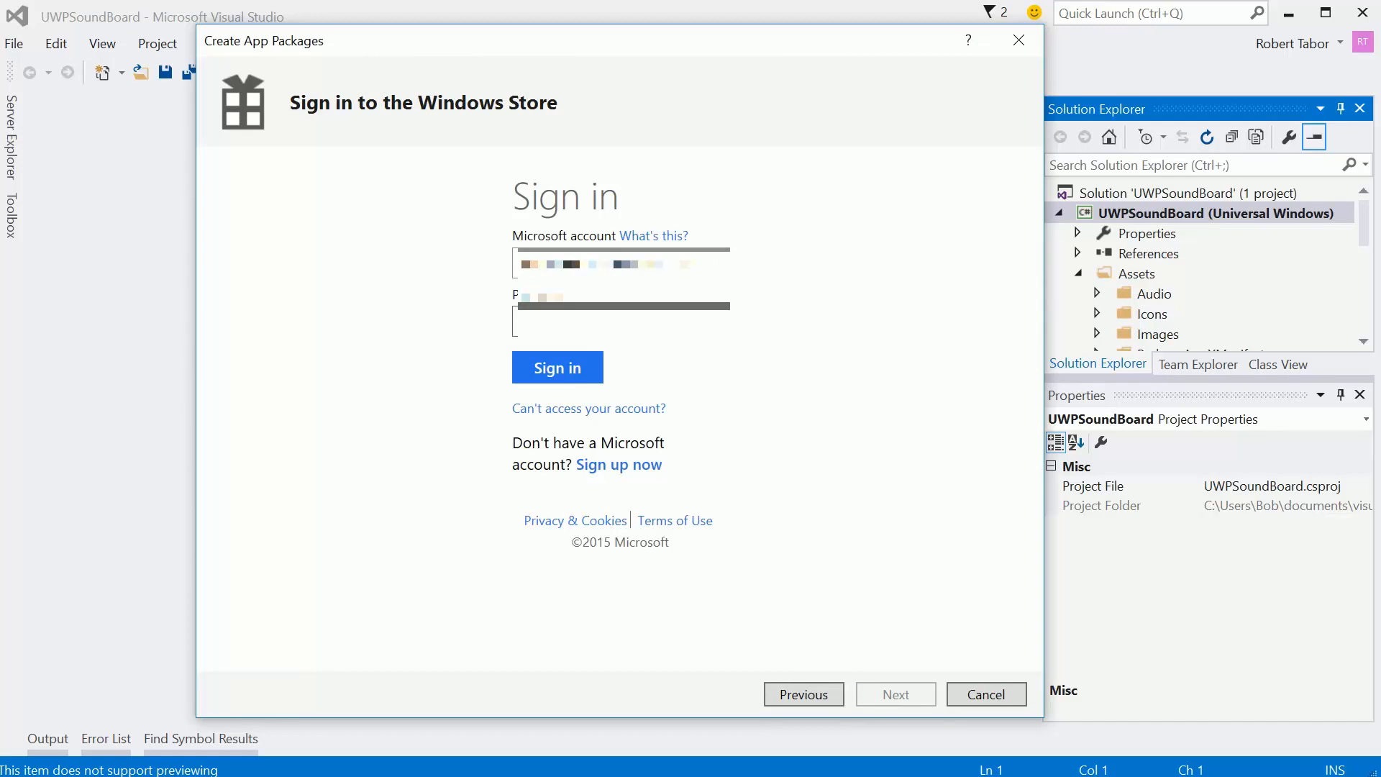
type("•••••••••••••")
key("Return")
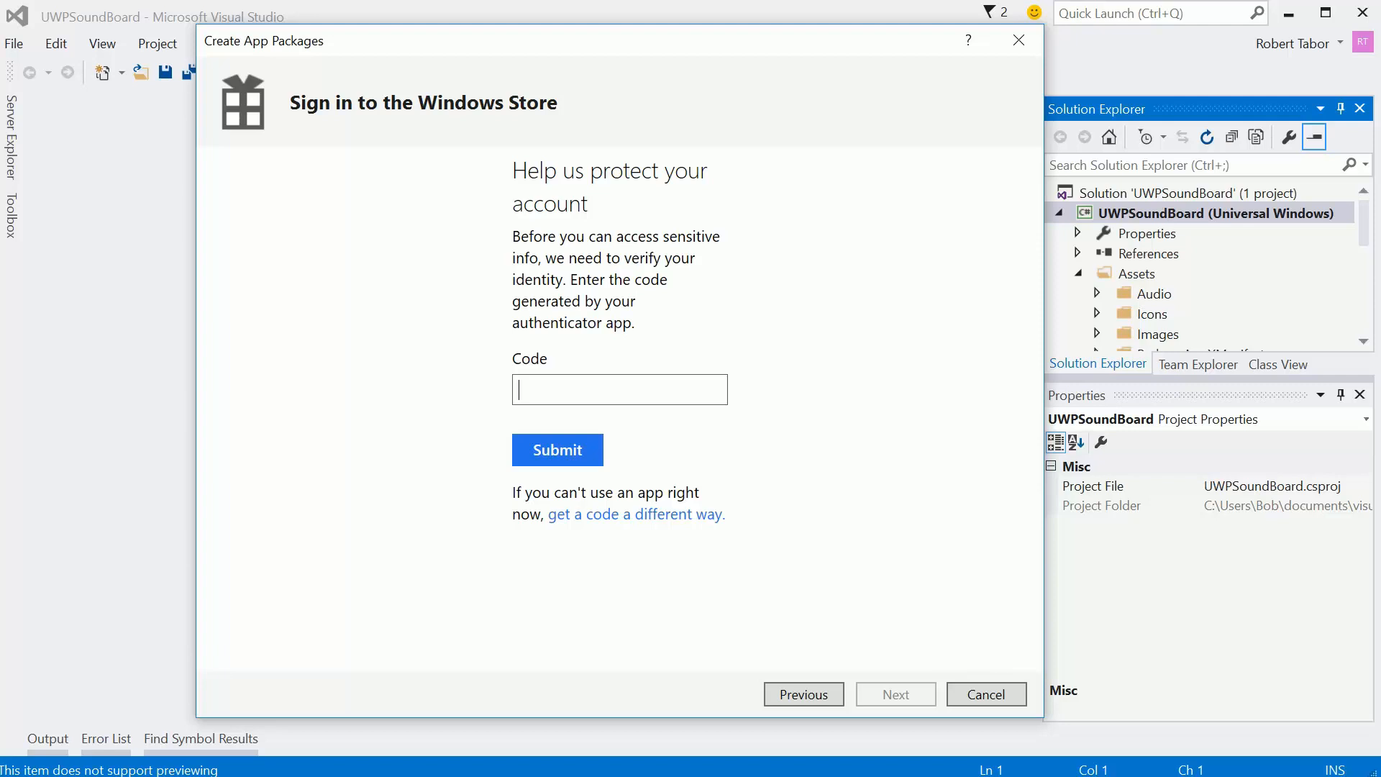
Request the security code by text message, entering the last four digits of the account's phone number.
left_click(625, 517)
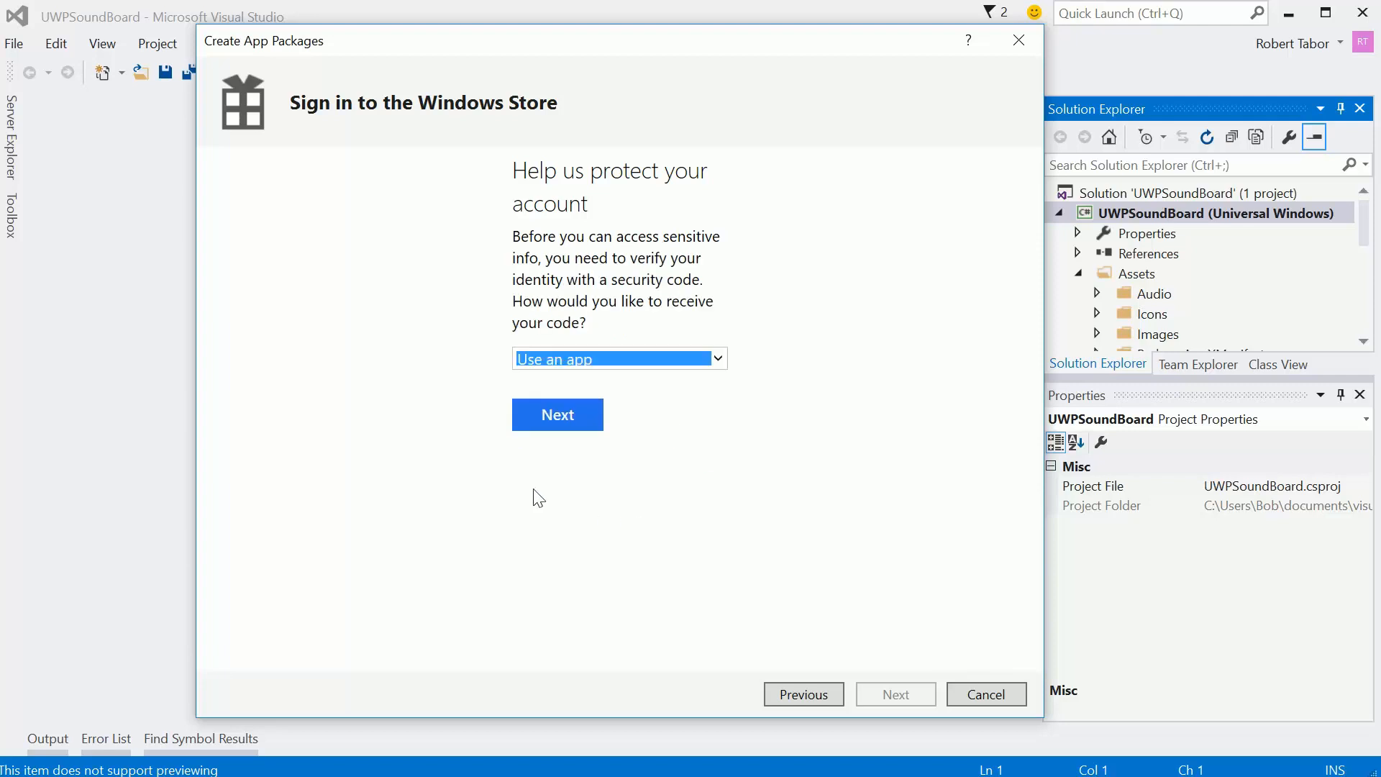
left_click(718, 359)
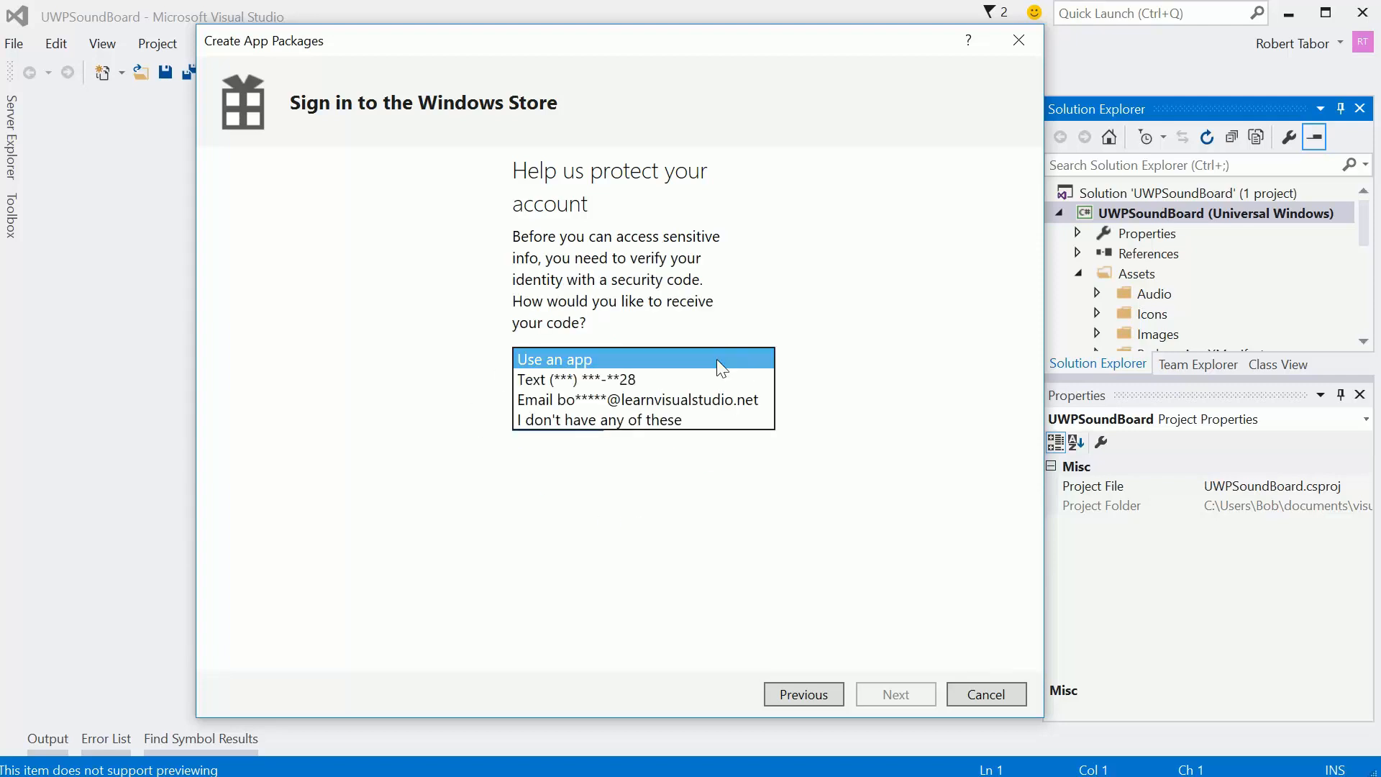
left_click(656, 378)
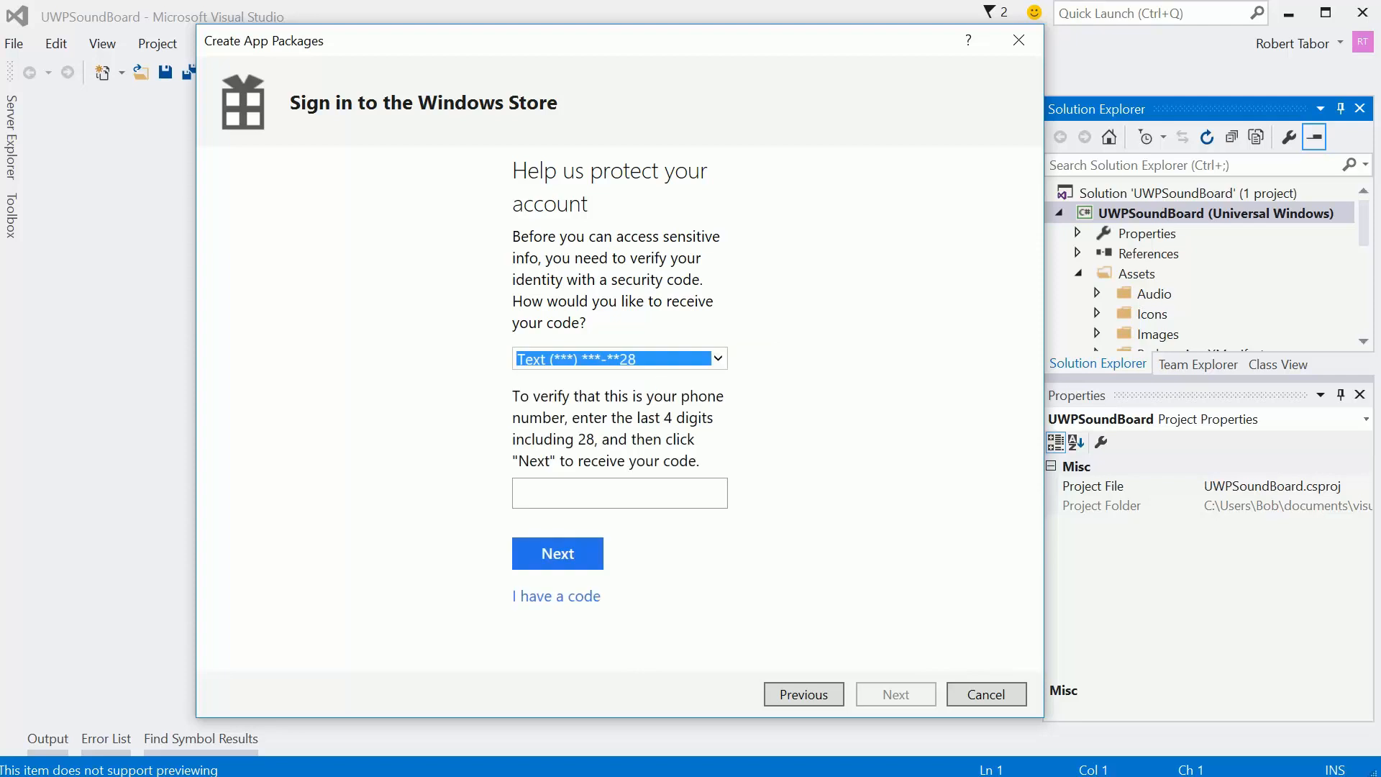
left_click(619, 493)
type("30")
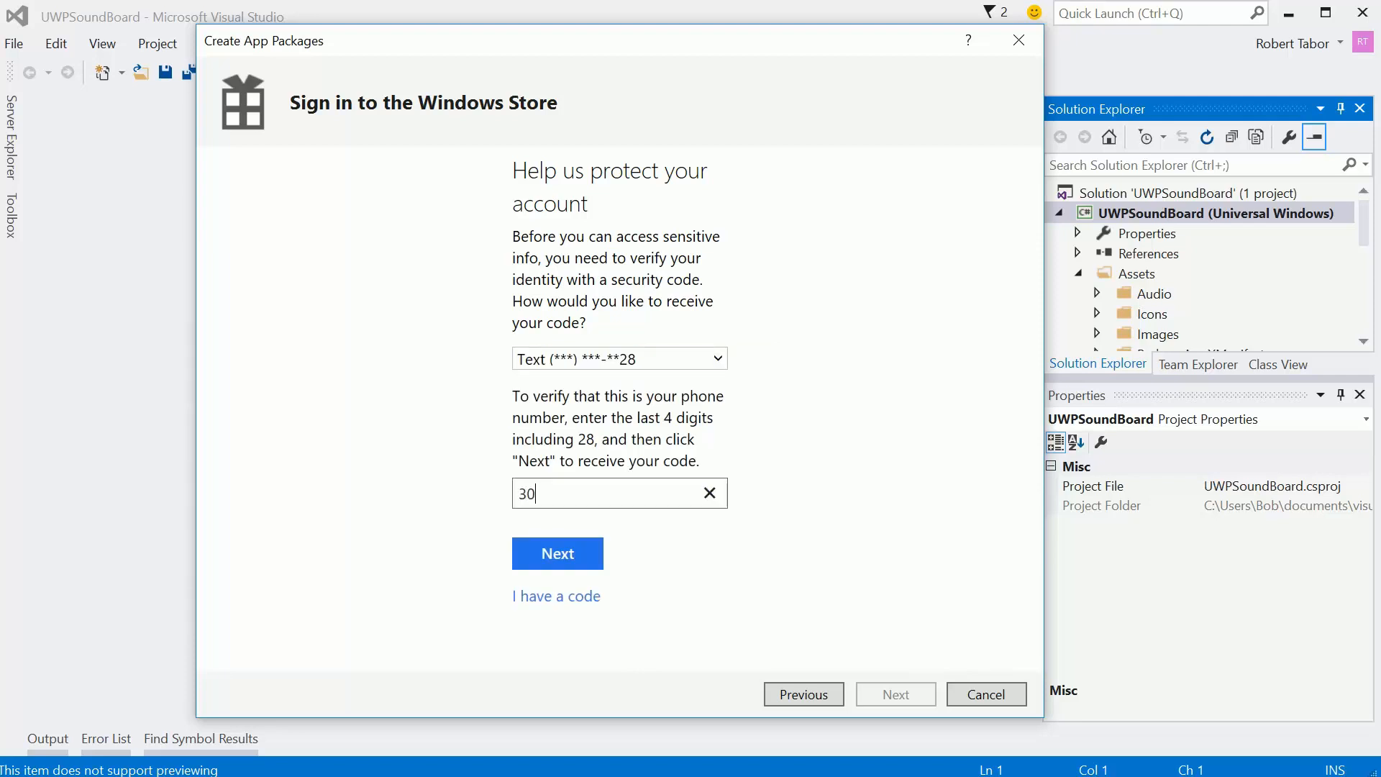
type("28")
left_click(557, 555)
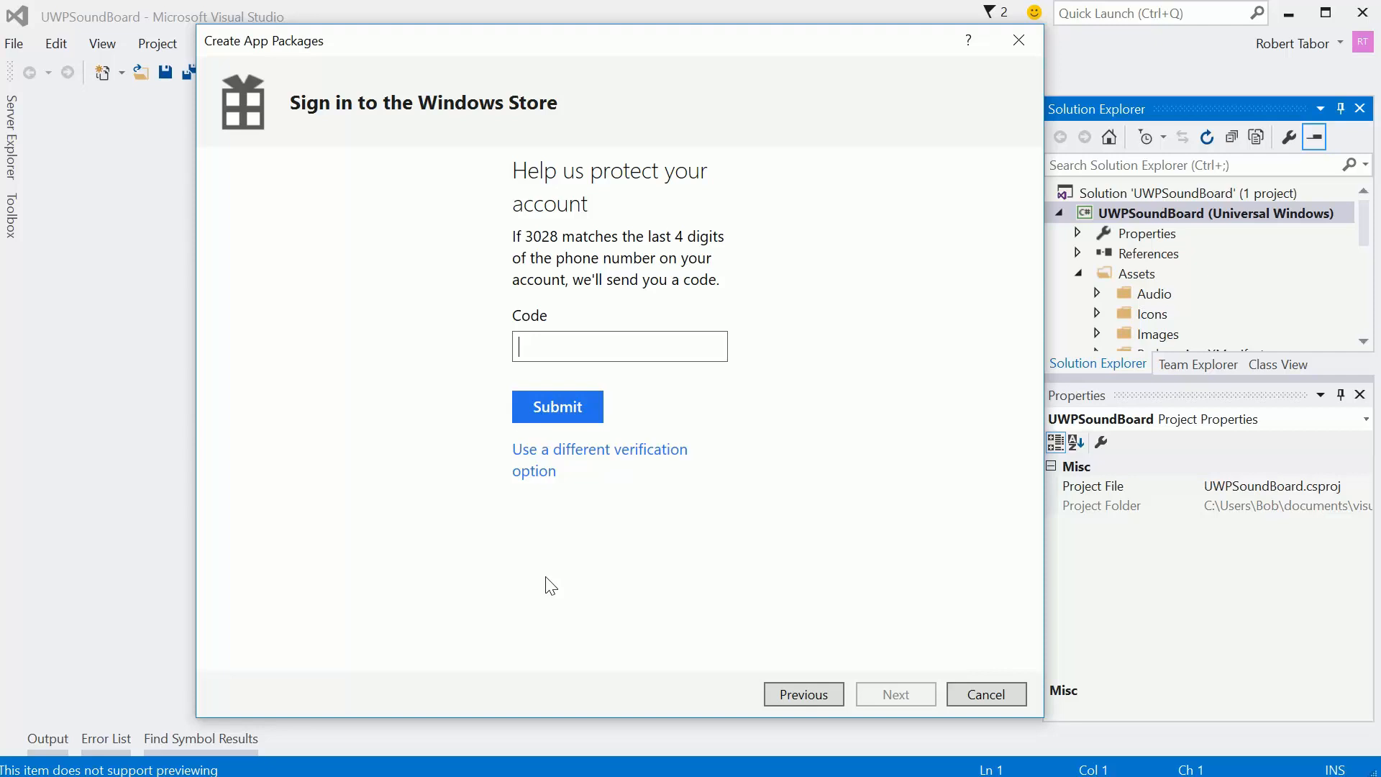
Enter the received verification code and submit it to complete the Windows Store sign-in.
type("••")
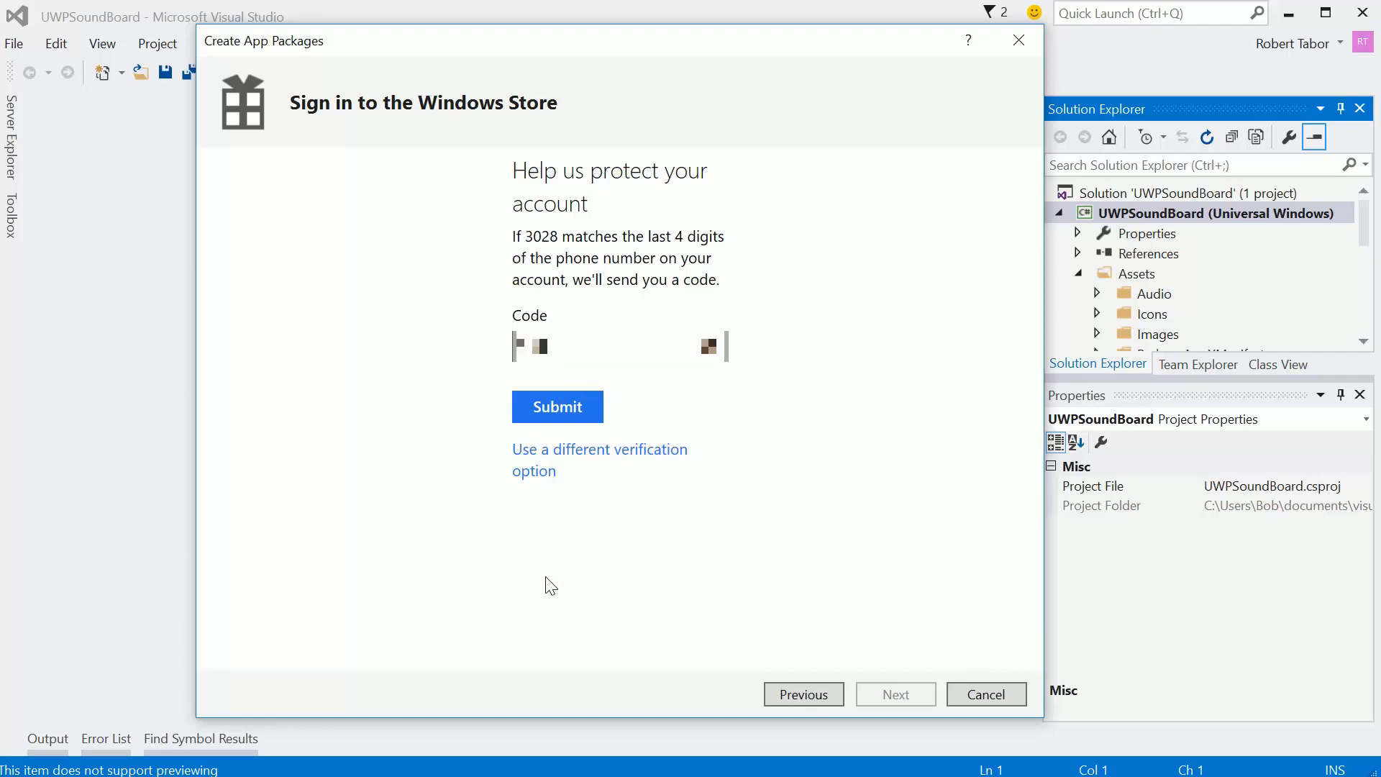
type("•••")
left_click(555, 405)
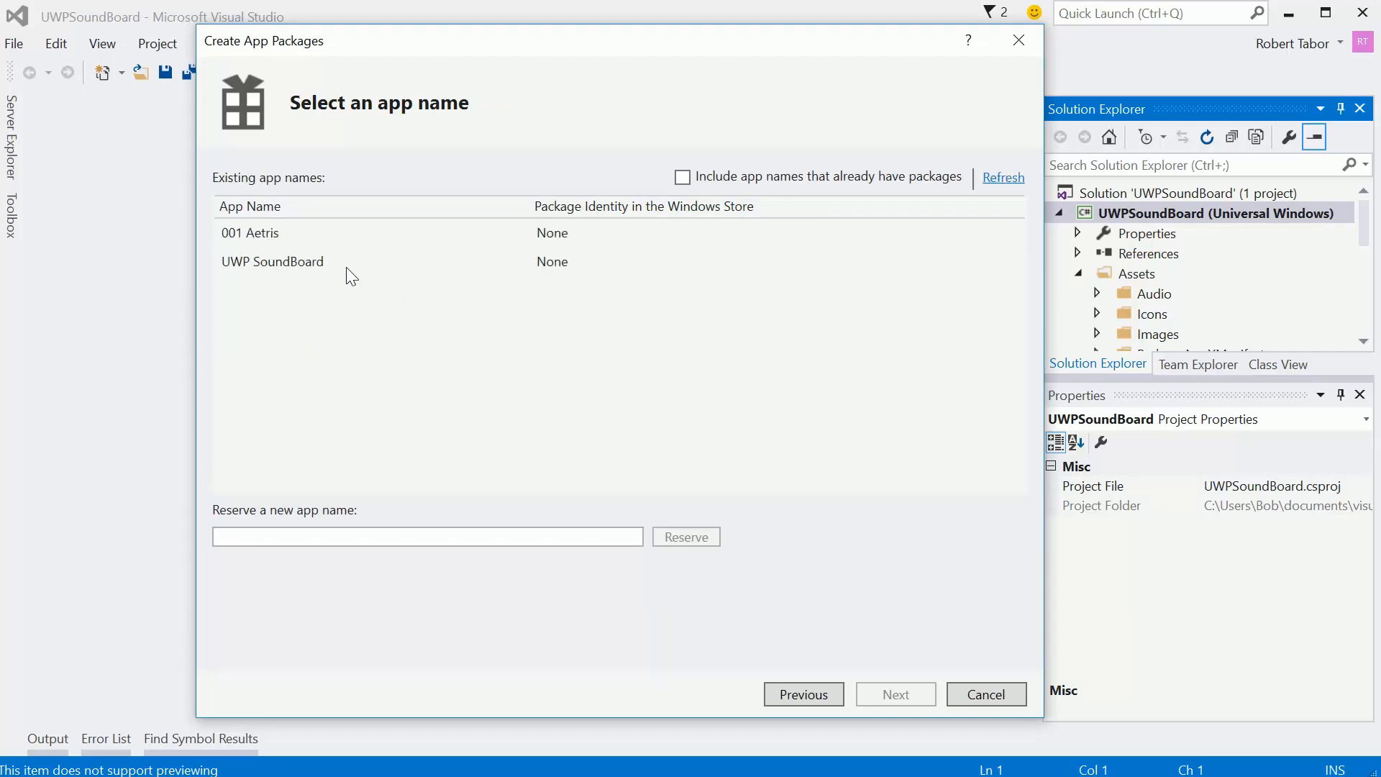
Choose the reserved app name UWP SoundBoard and create version 1.1.0.0 packages for x86, x64 and ARM in Release configuration.
left_click(311, 269)
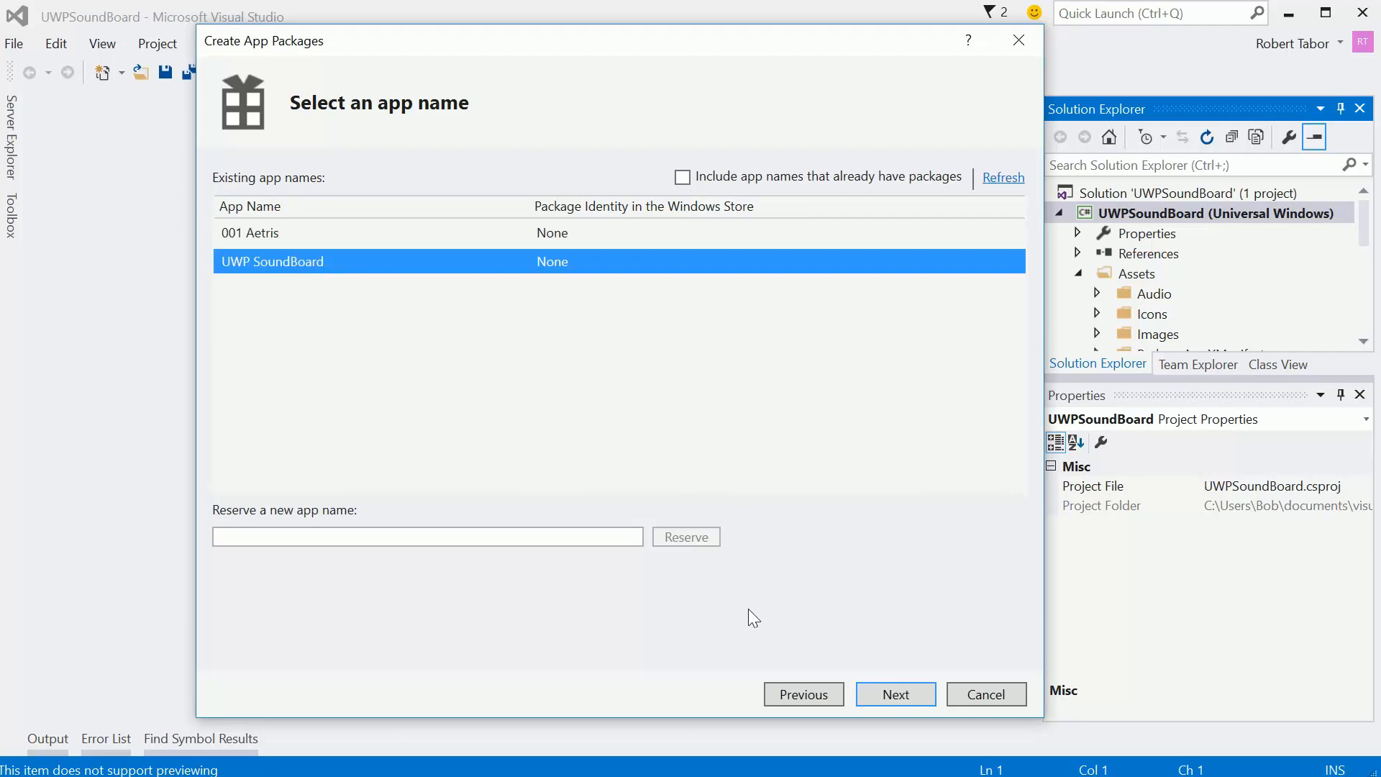
left_click(892, 697)
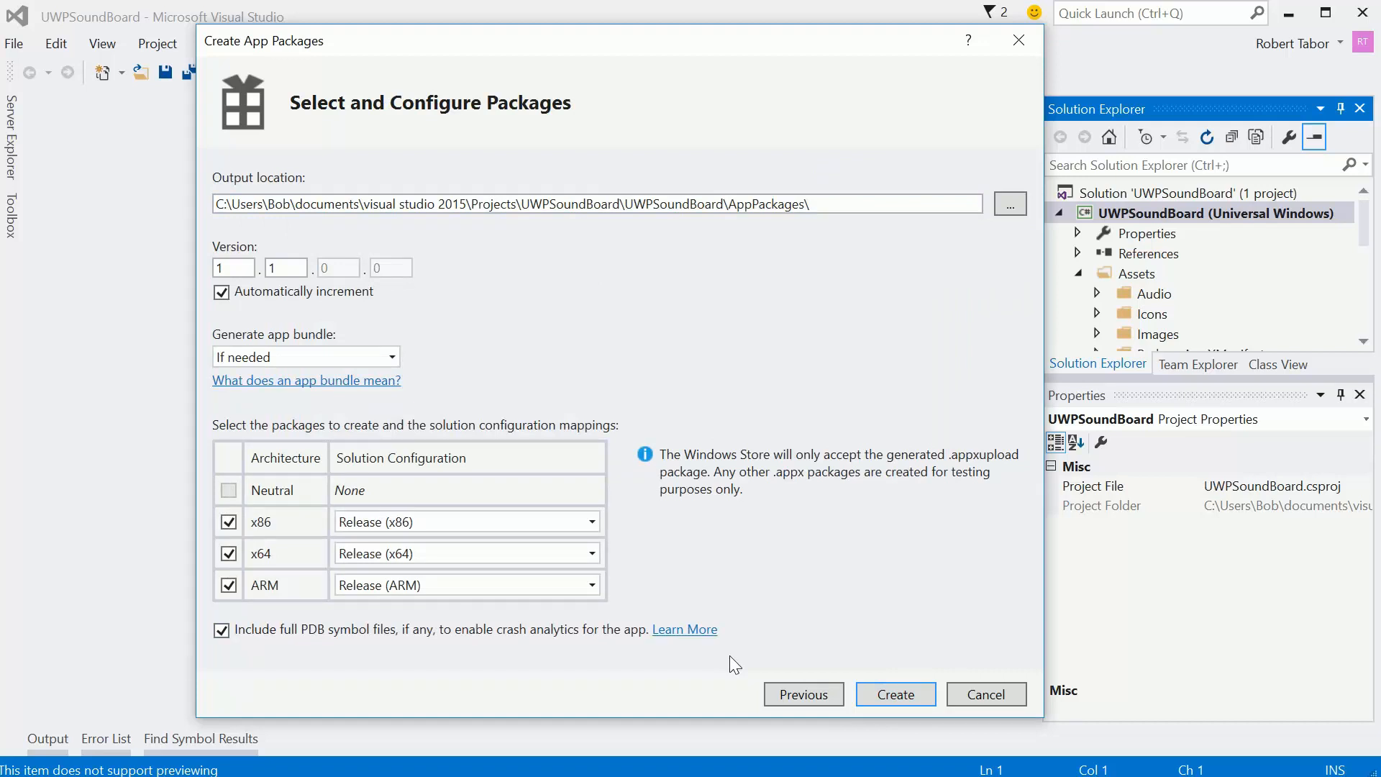
left_click(899, 694)
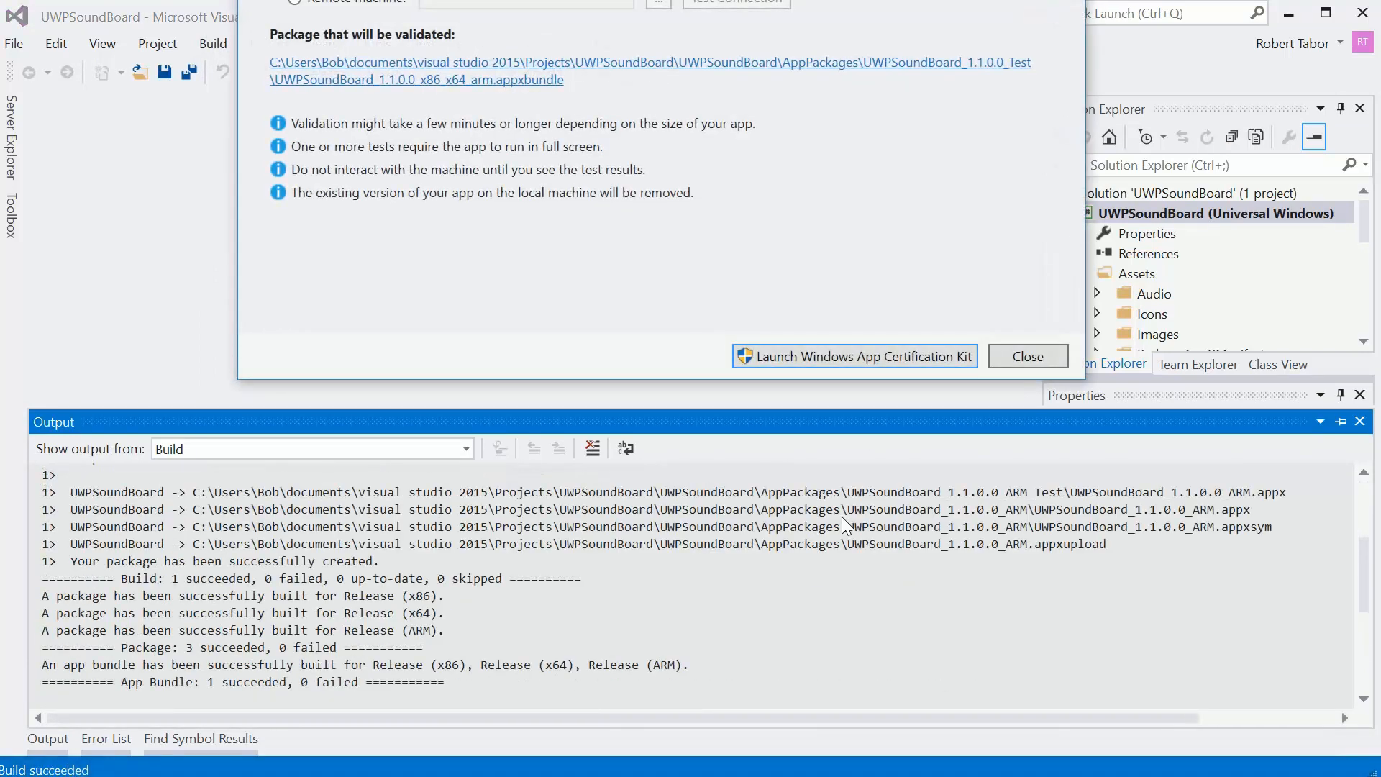
left_click_drag(717, 0, 718, 62)
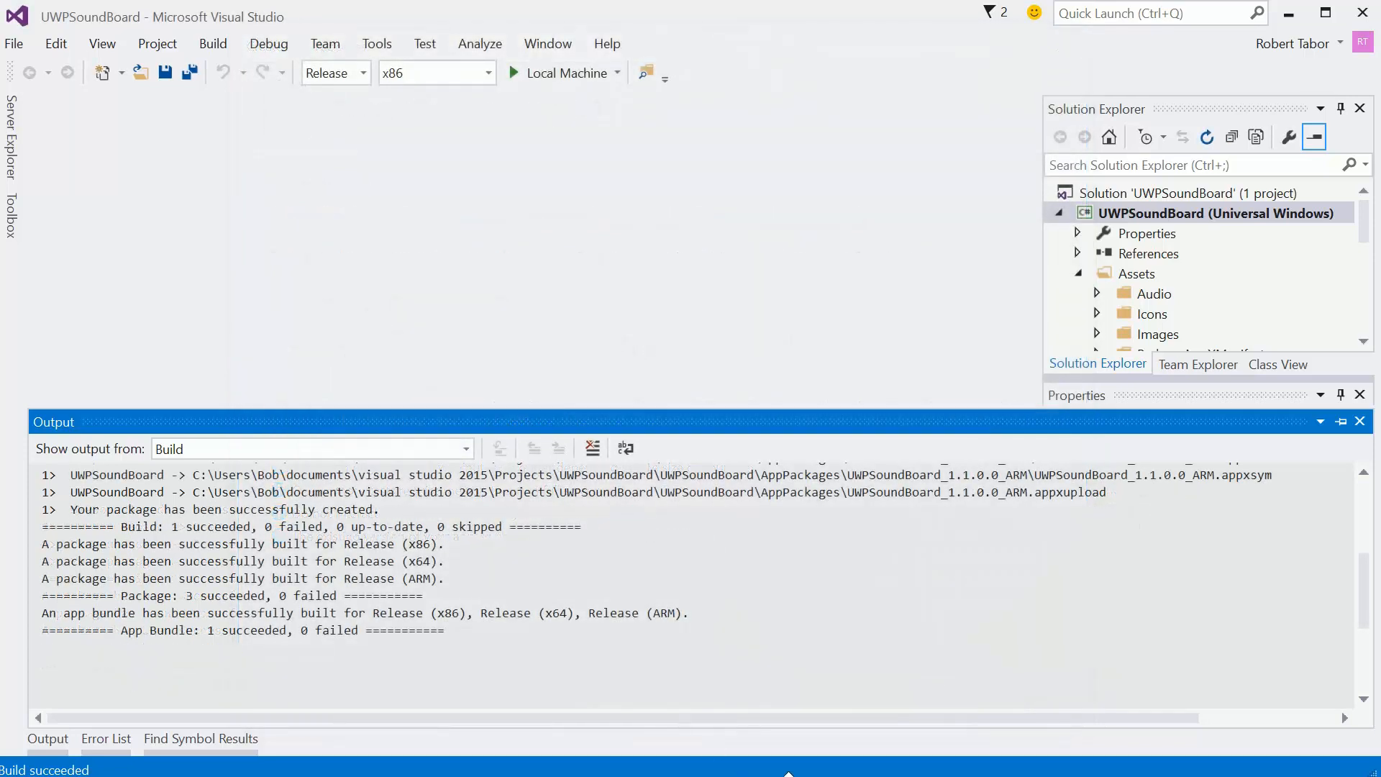
Switch to Windows Dev Center in Internet Explorer and open the Packages page of the UWP SoundBoard submission.
left_click(701, 776)
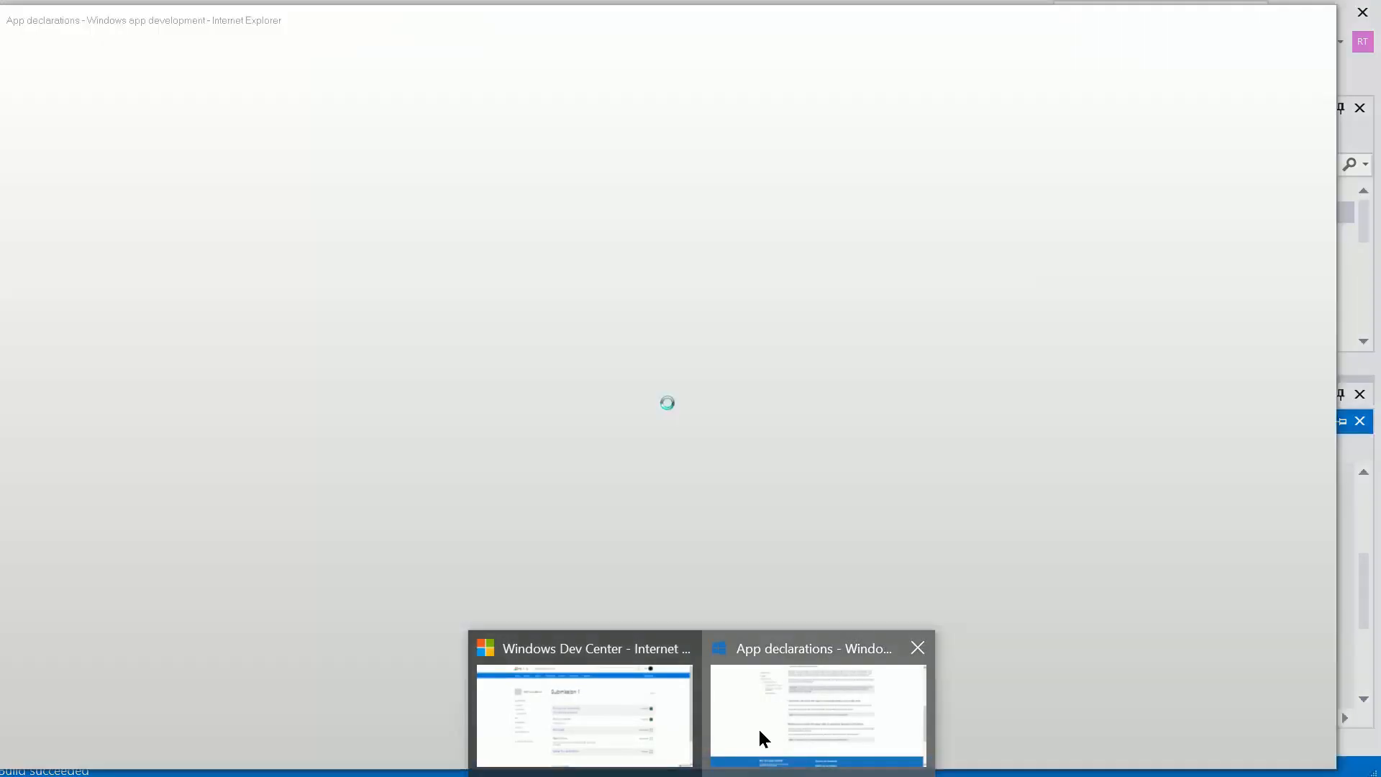
left_click(758, 730)
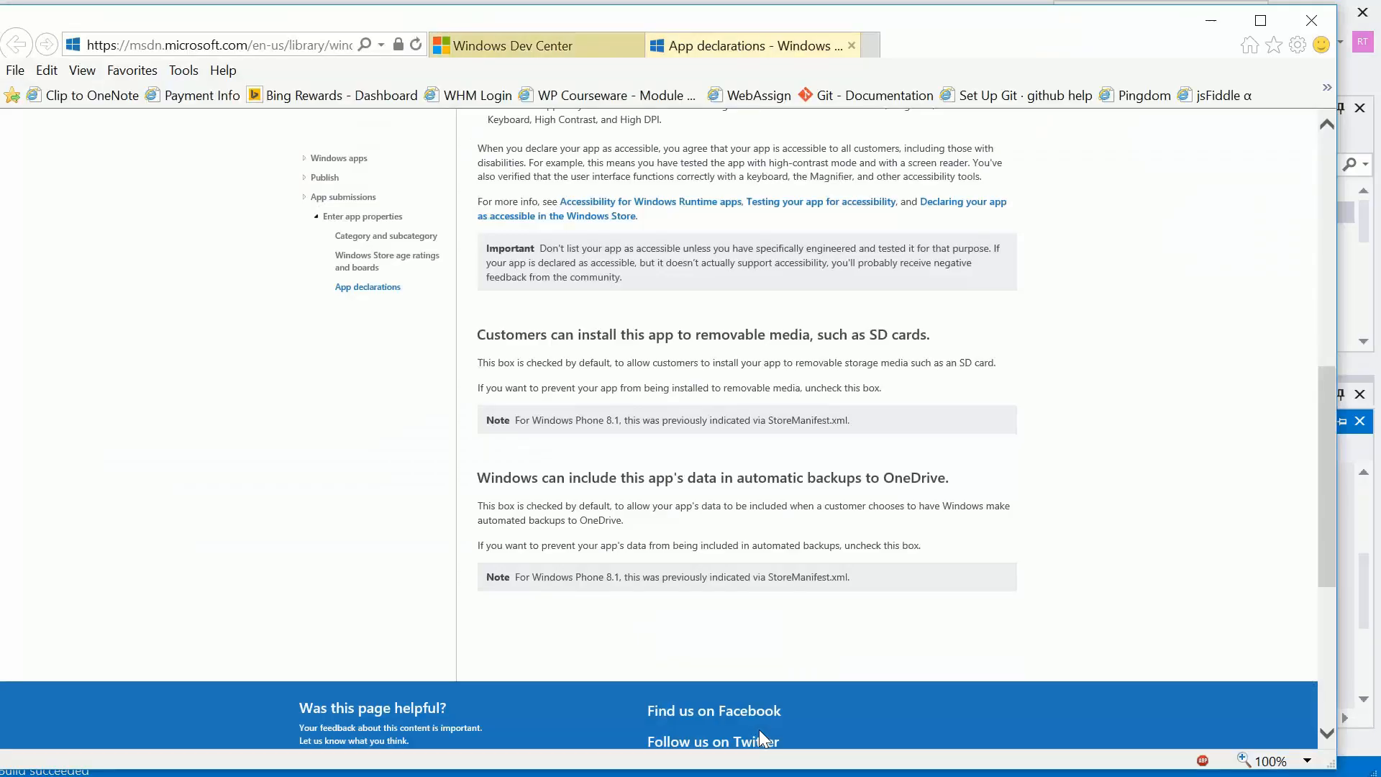
left_click(519, 48)
left_click(486, 528)
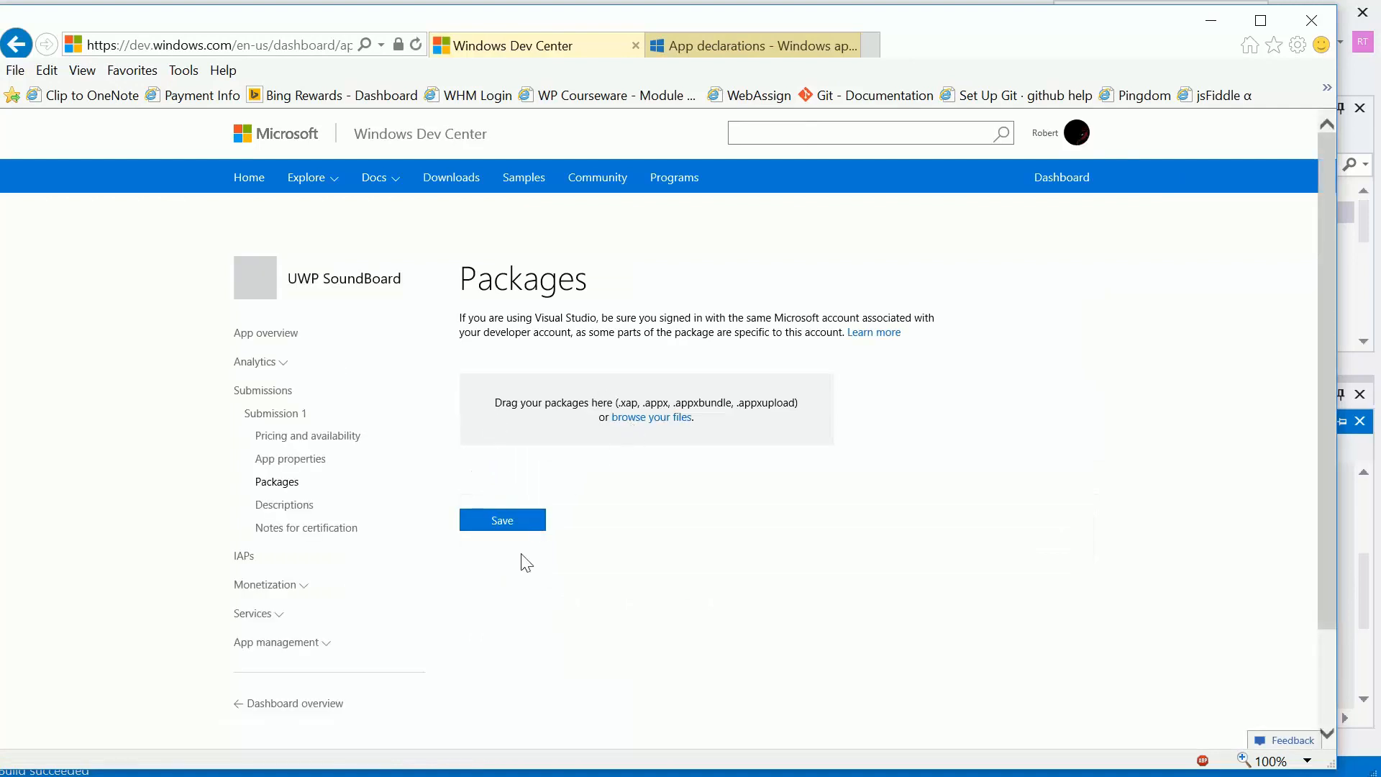
Upload UWPSoundBoard_1.1.0.0_x64.appxupload from the project's AppPackages folder under Visual Studio 2015 Projects.
left_click(620, 420)
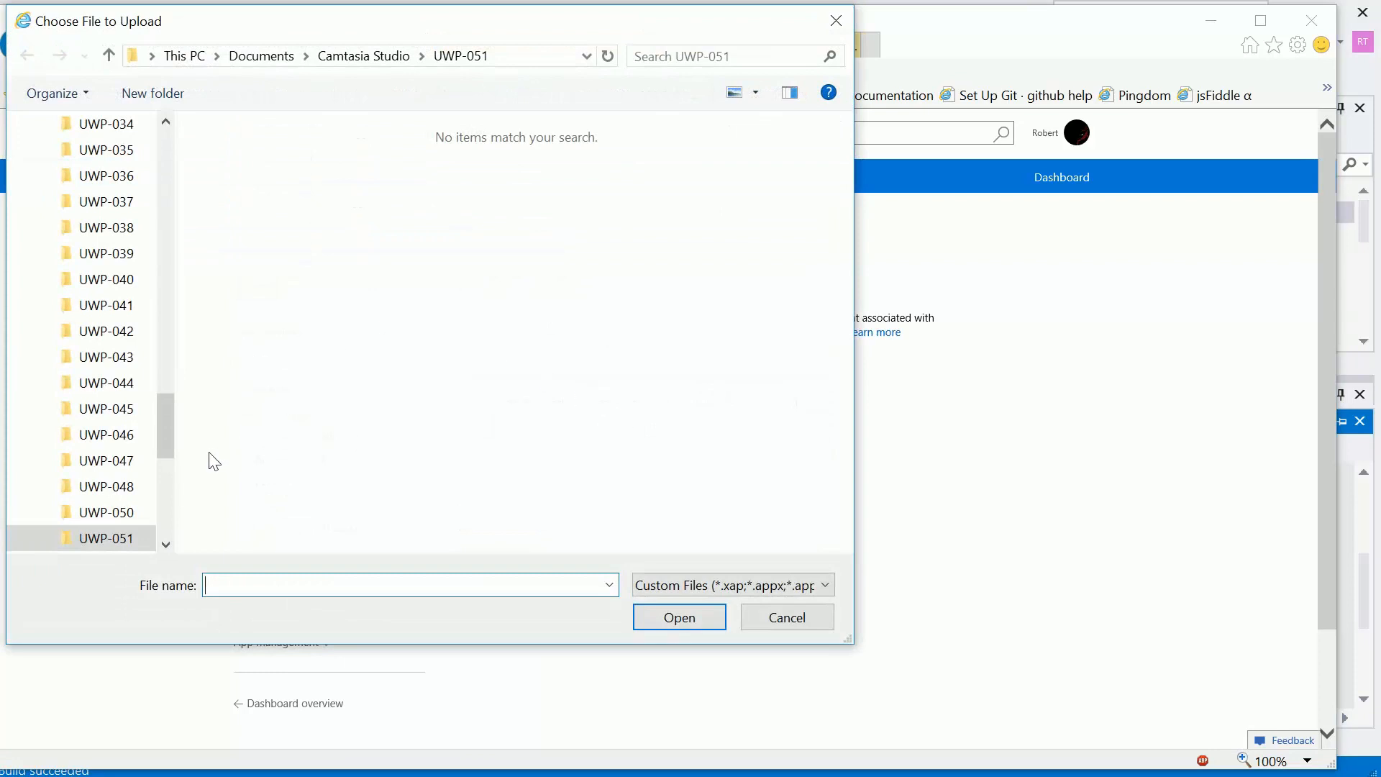
left_click_drag(161, 429, 157, 166)
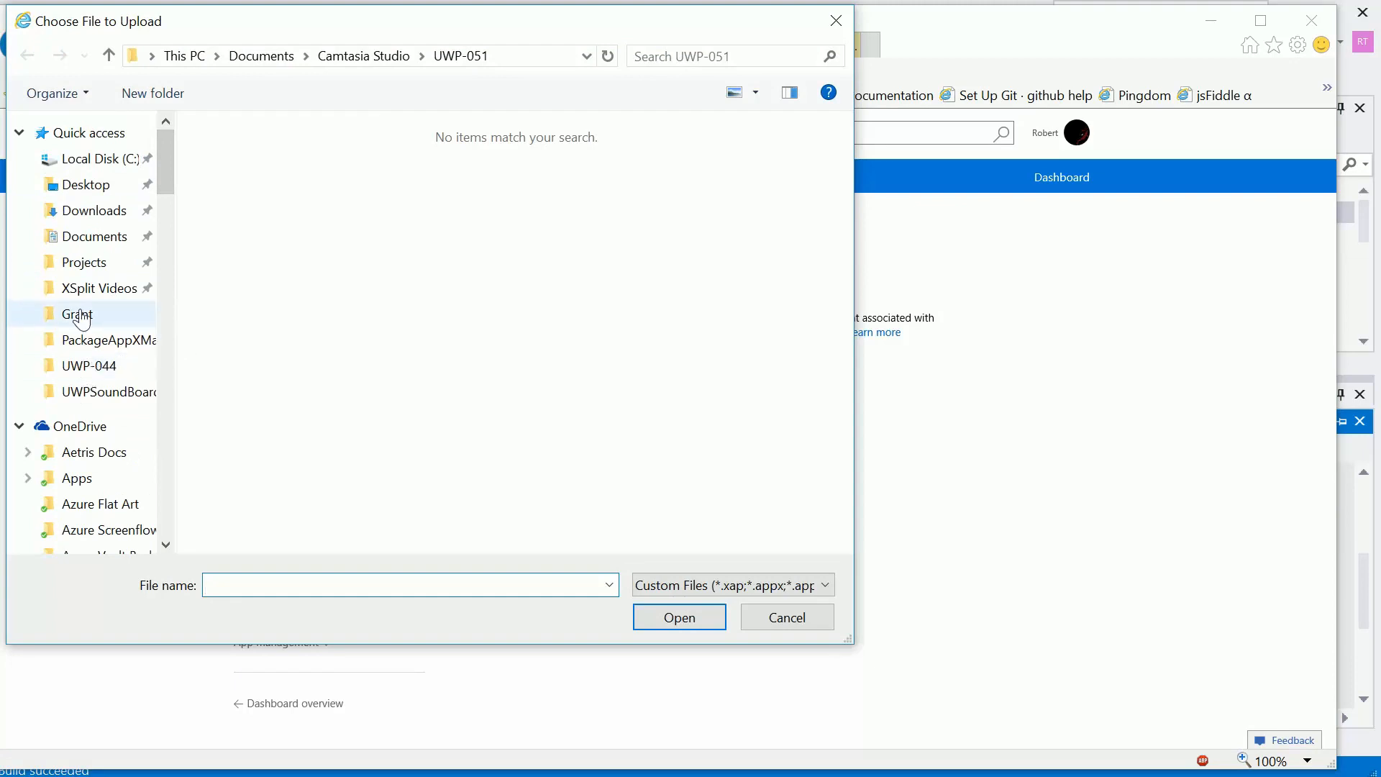
left_click(83, 274)
scroll(402, 406, "down", 15)
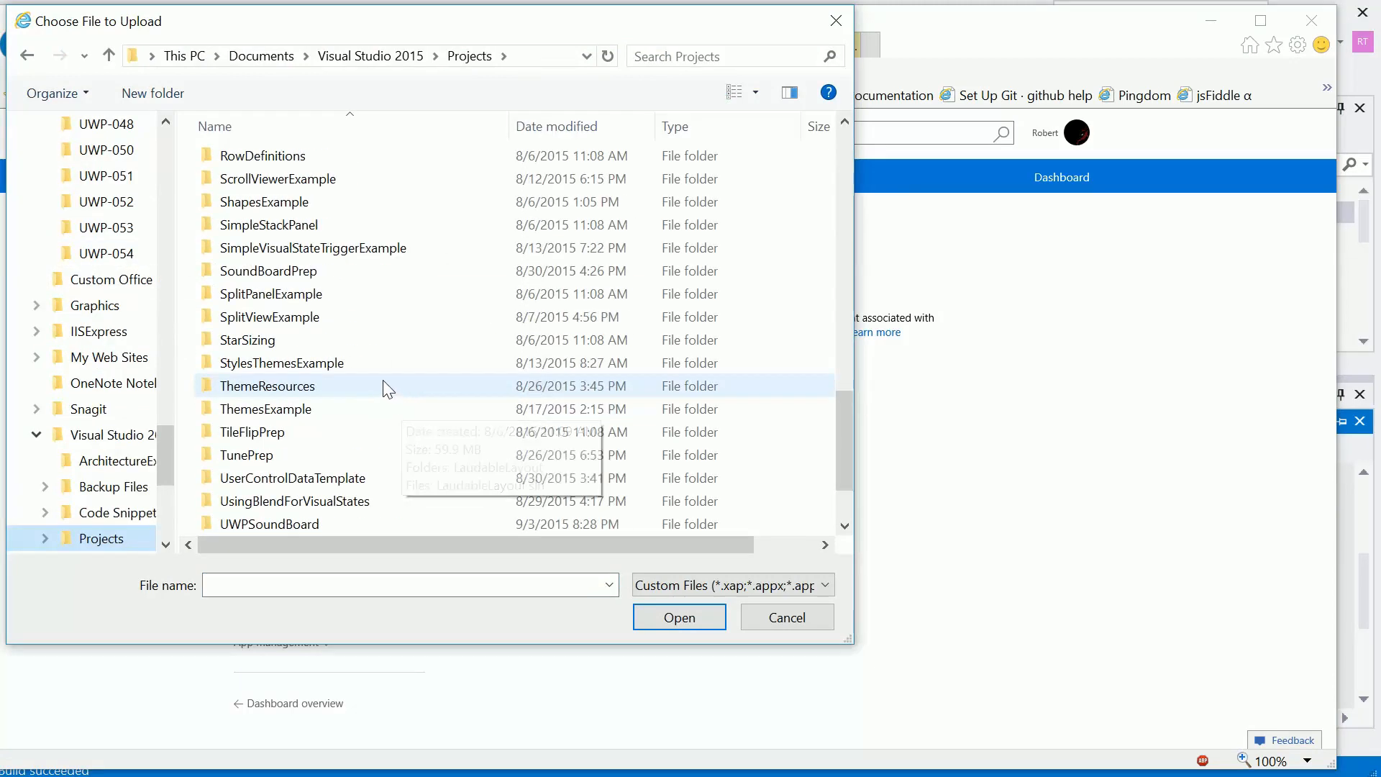
double_click(234, 432)
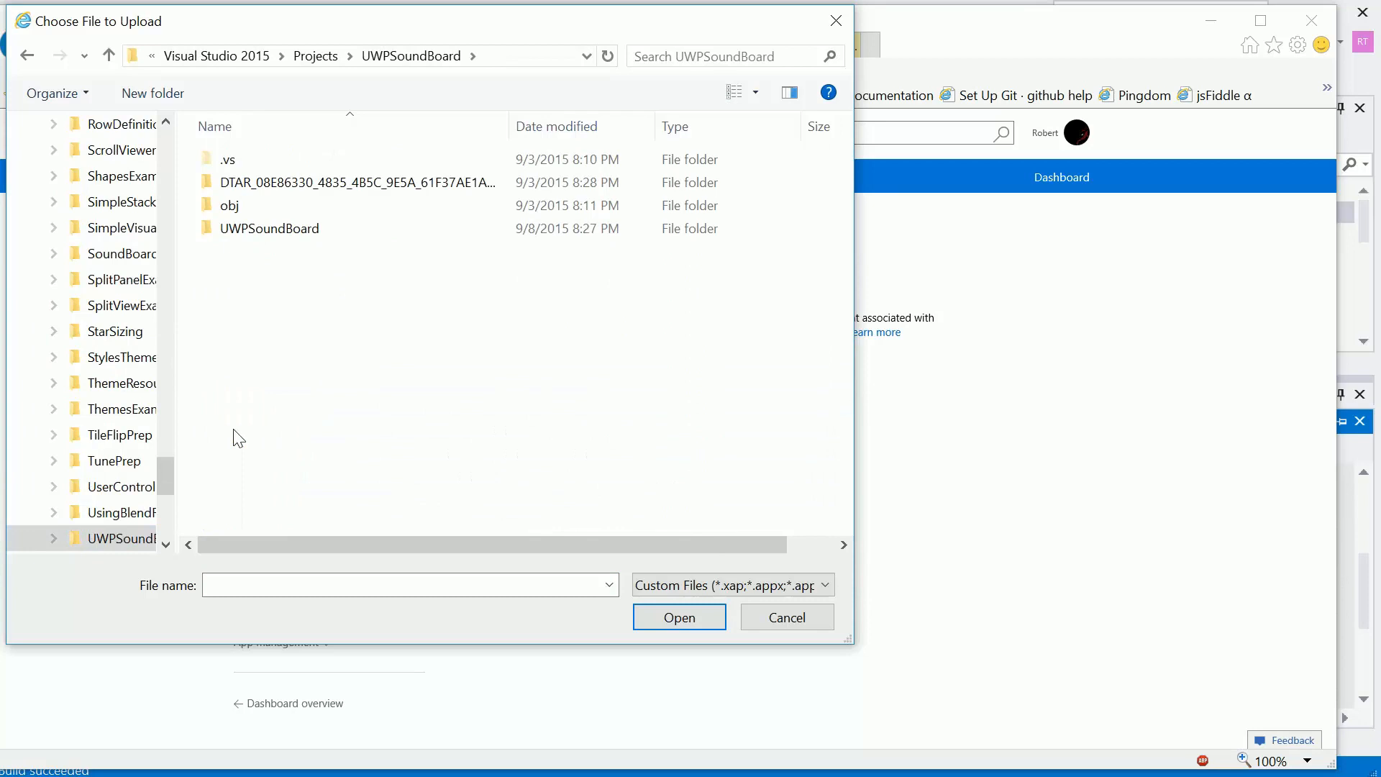
double_click(255, 227)
double_click(226, 161)
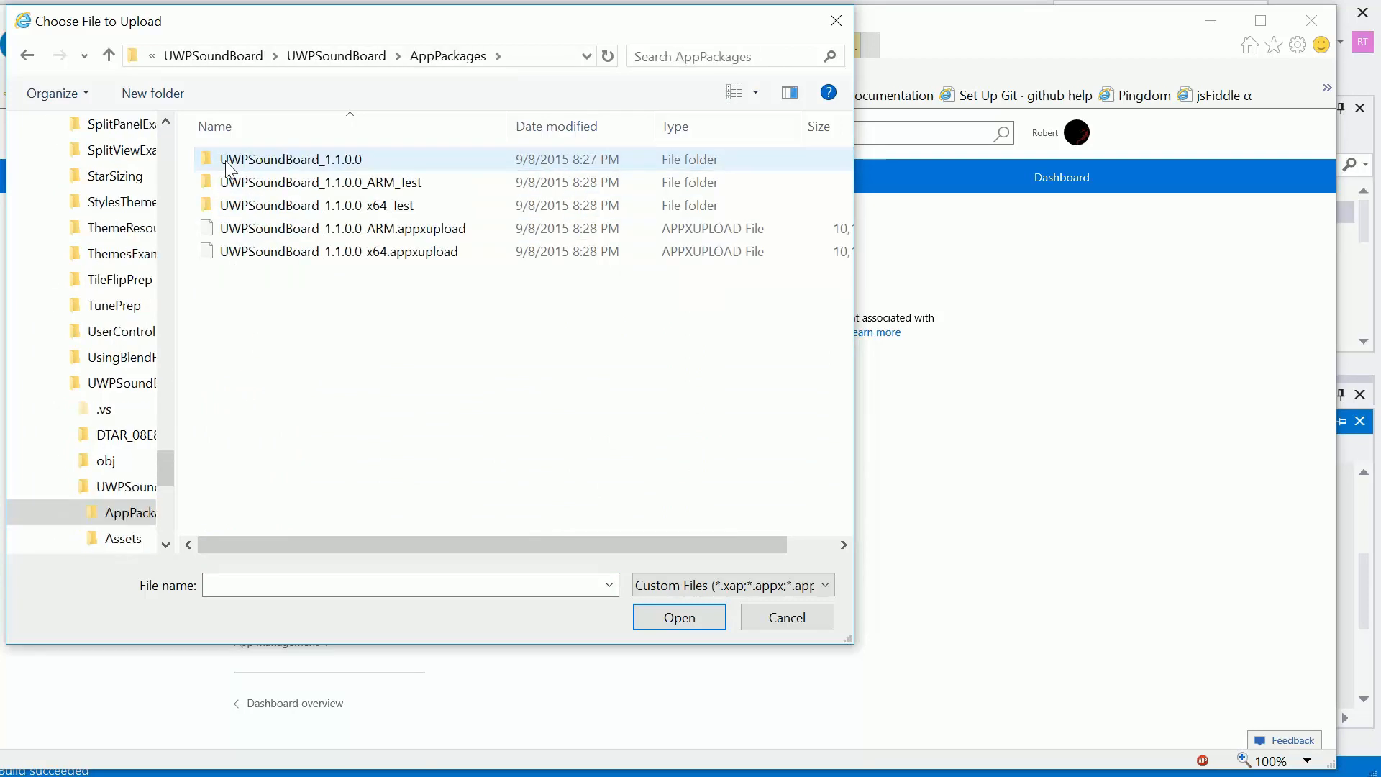
left_click(251, 252)
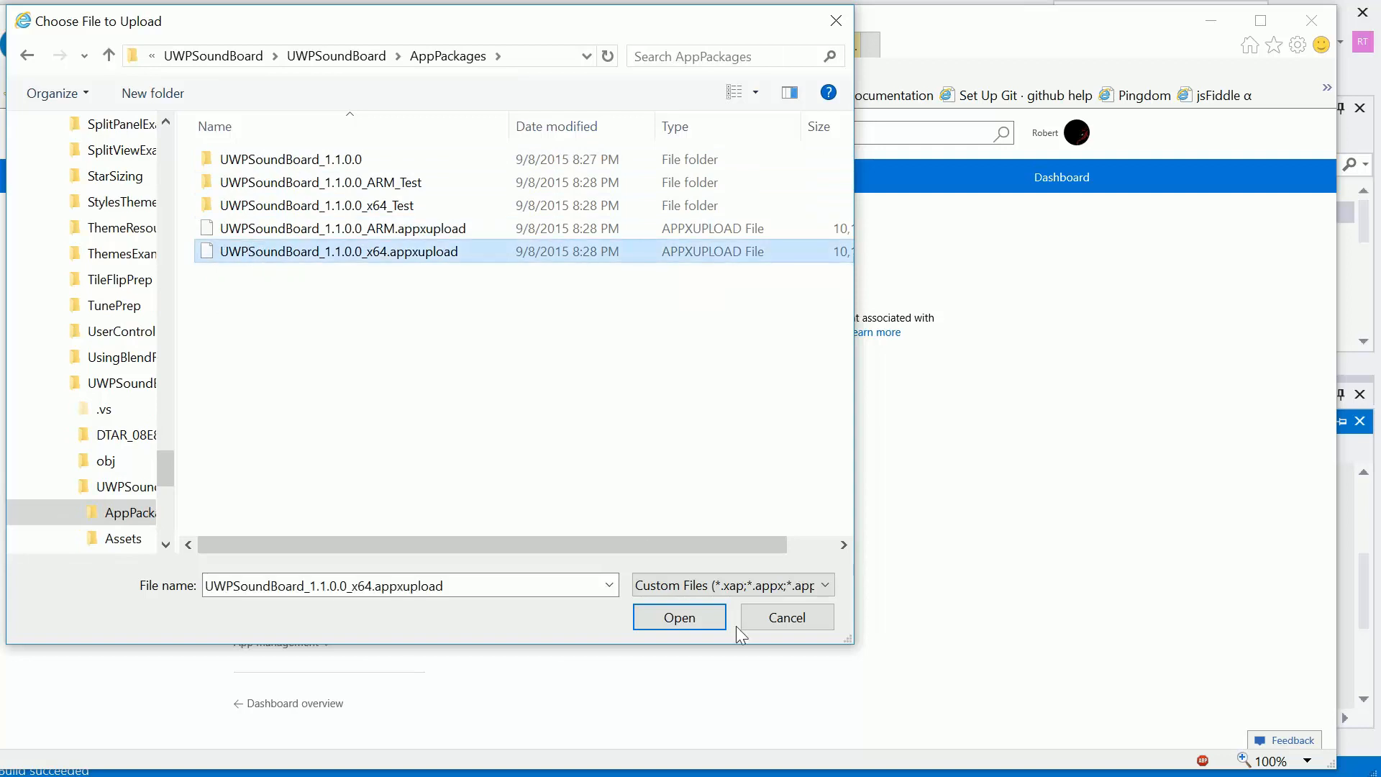
left_click(682, 625)
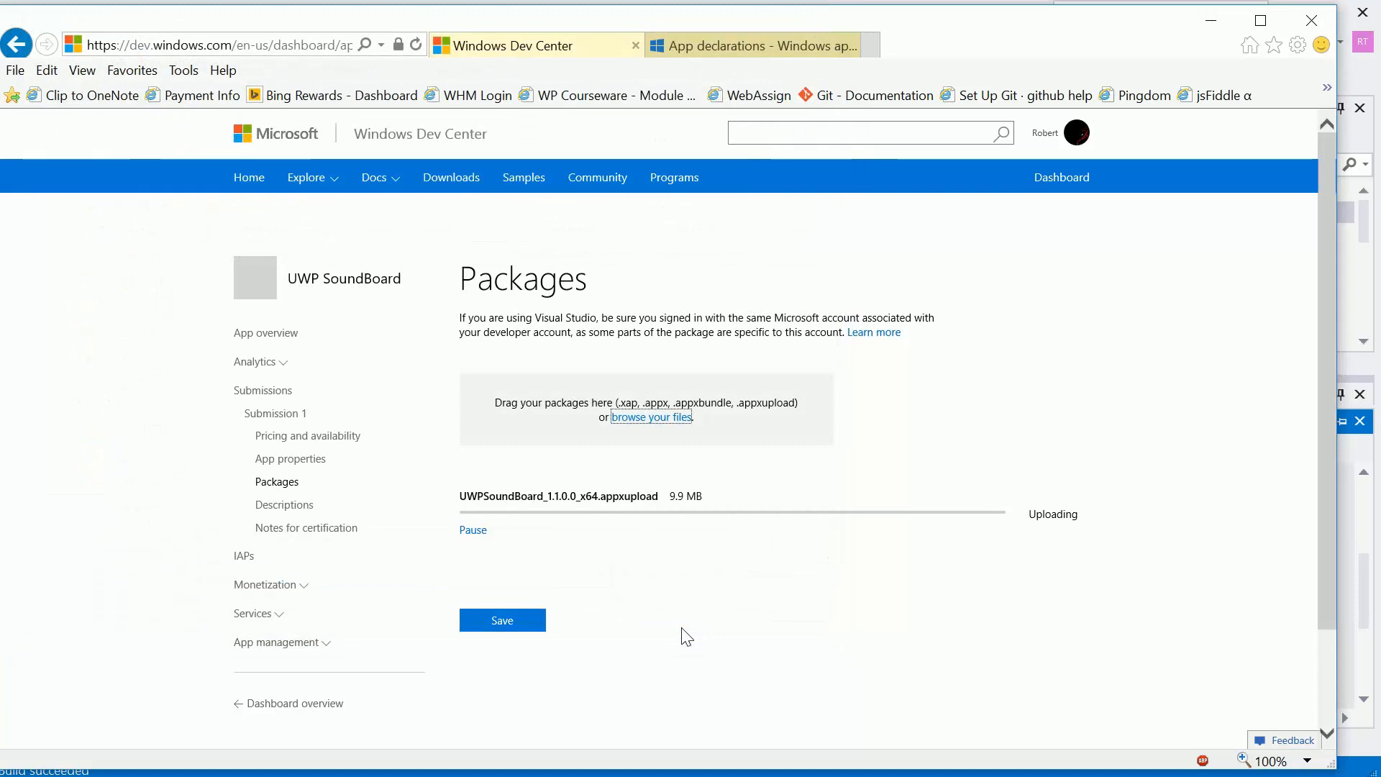
Upload UWPSoundBoard_1.1.0.0_ARM.appxupload from the AppPackages folder and save the submission's packages.
left_click(663, 421)
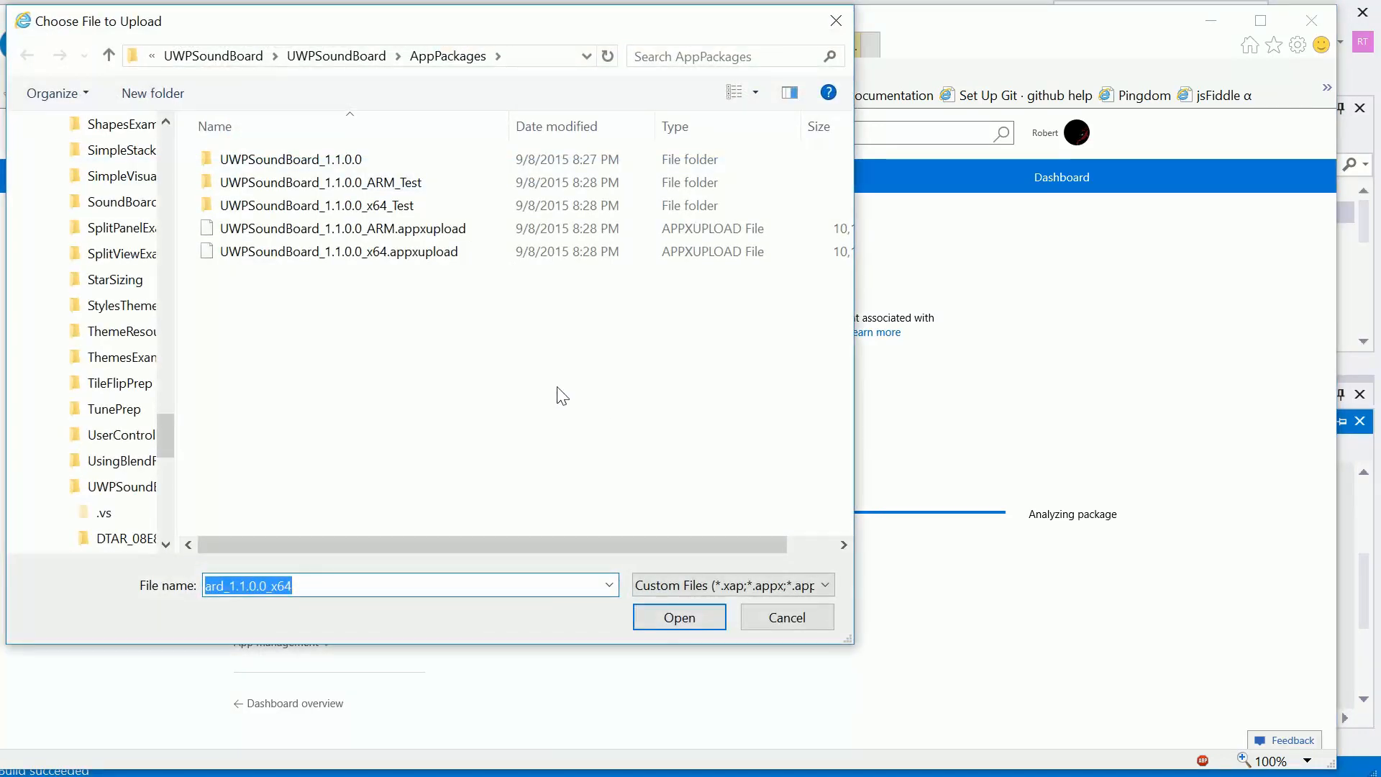
left_click(289, 228)
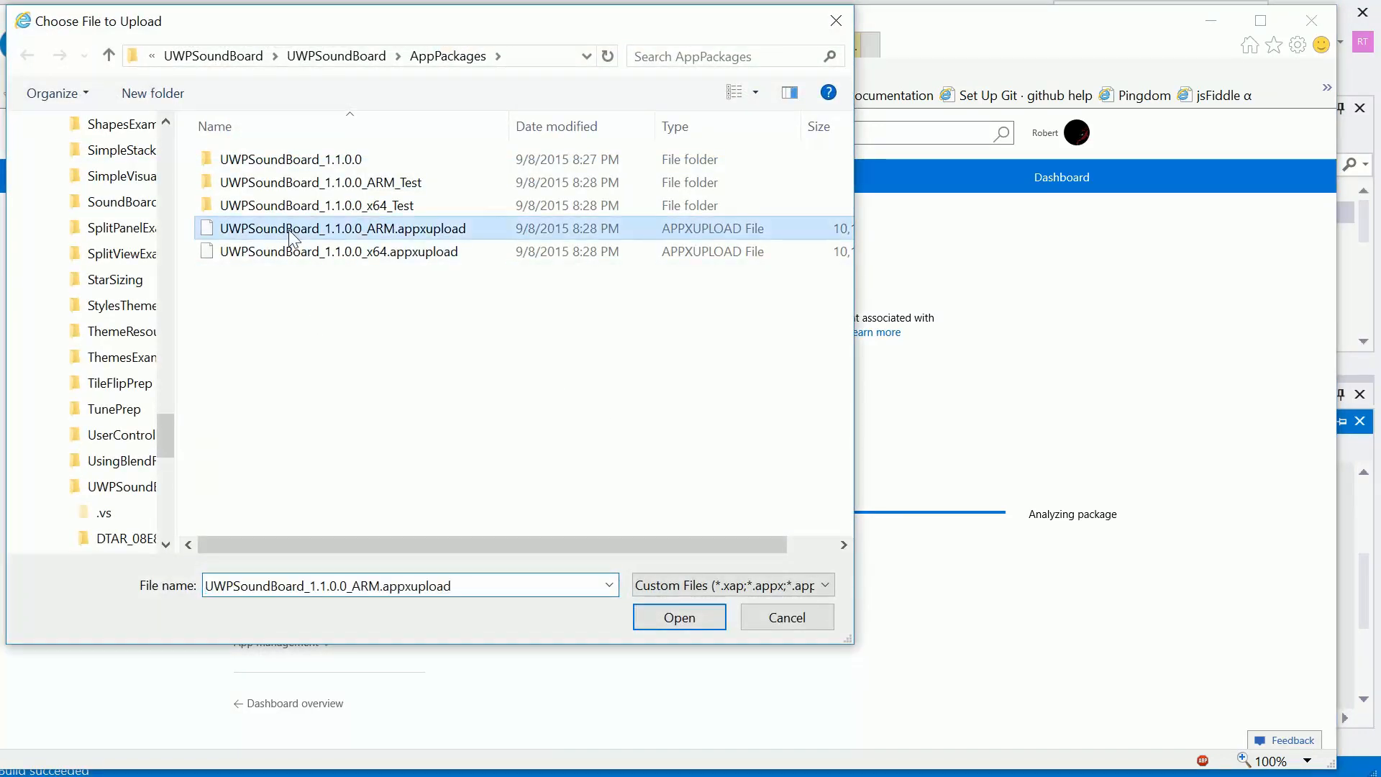
left_click(673, 620)
scroll(1209, 386, "down", 1)
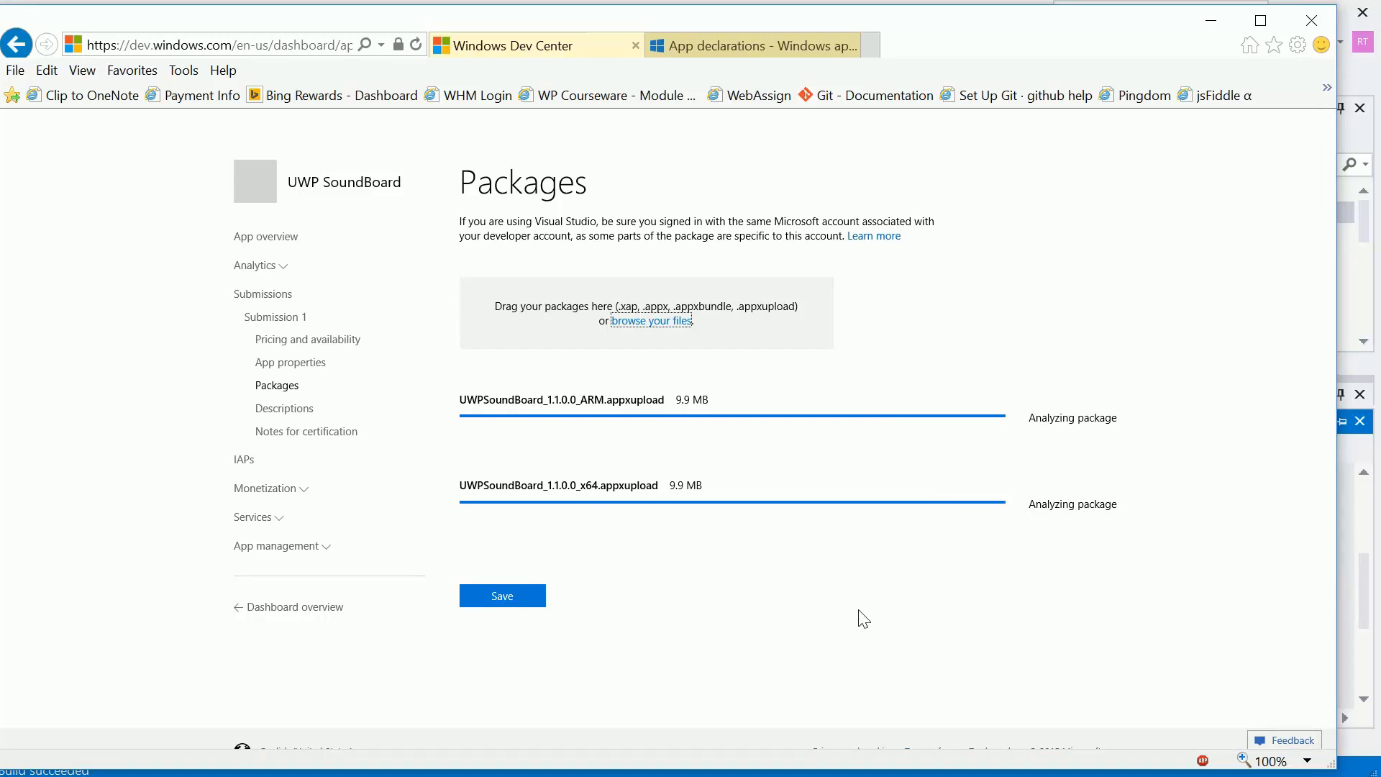
scroll(863, 619, "down", 2)
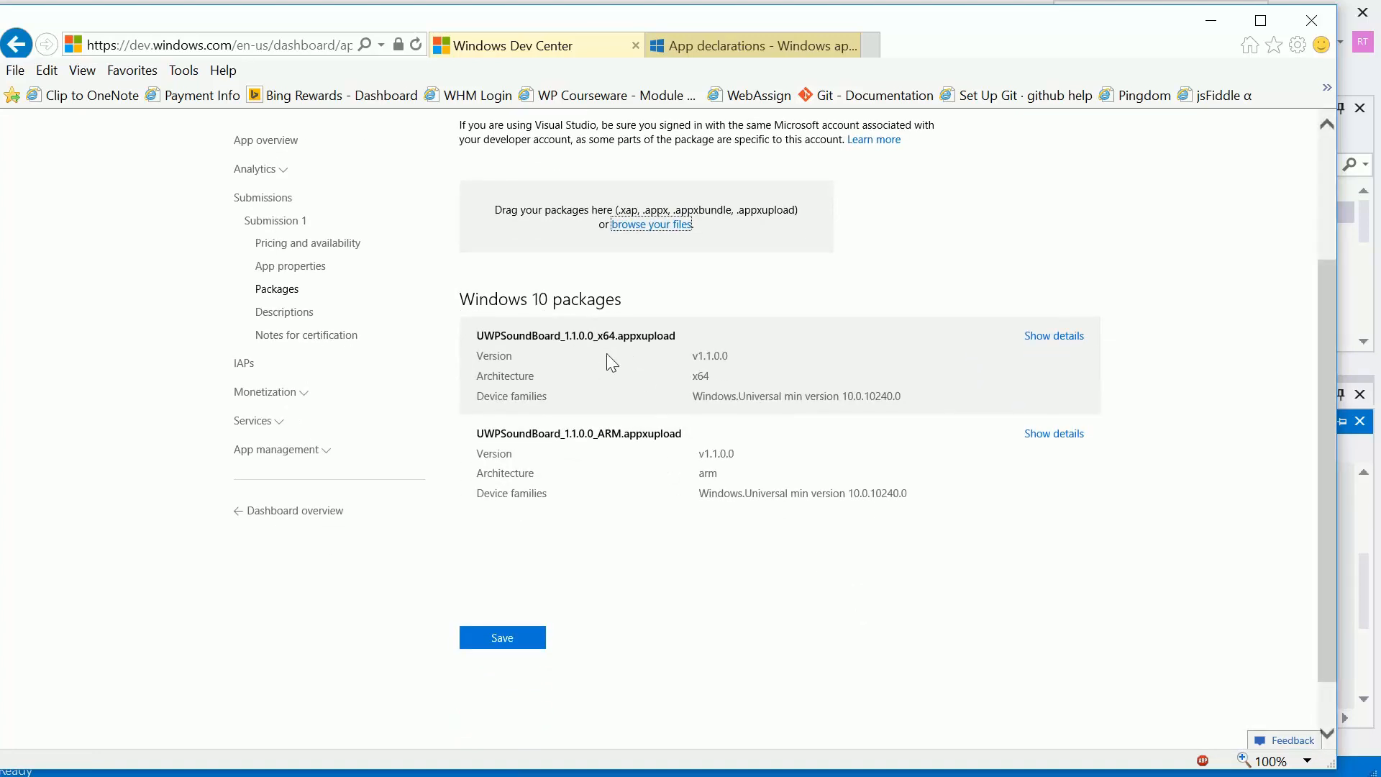
left_click(496, 643)
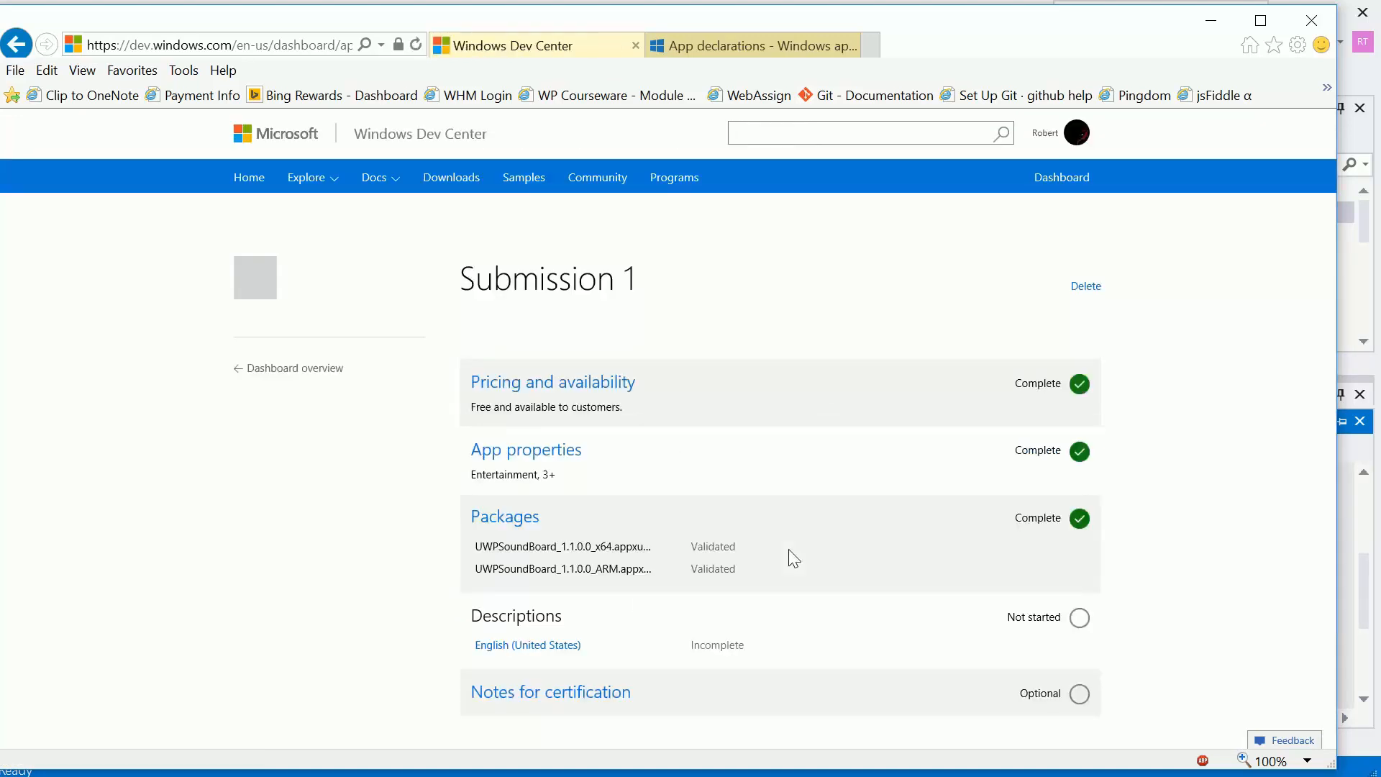
Fill in the English (United States) app description with "A fun sound board application to play noises for friends.".
scroll(787, 548, "down", 2)
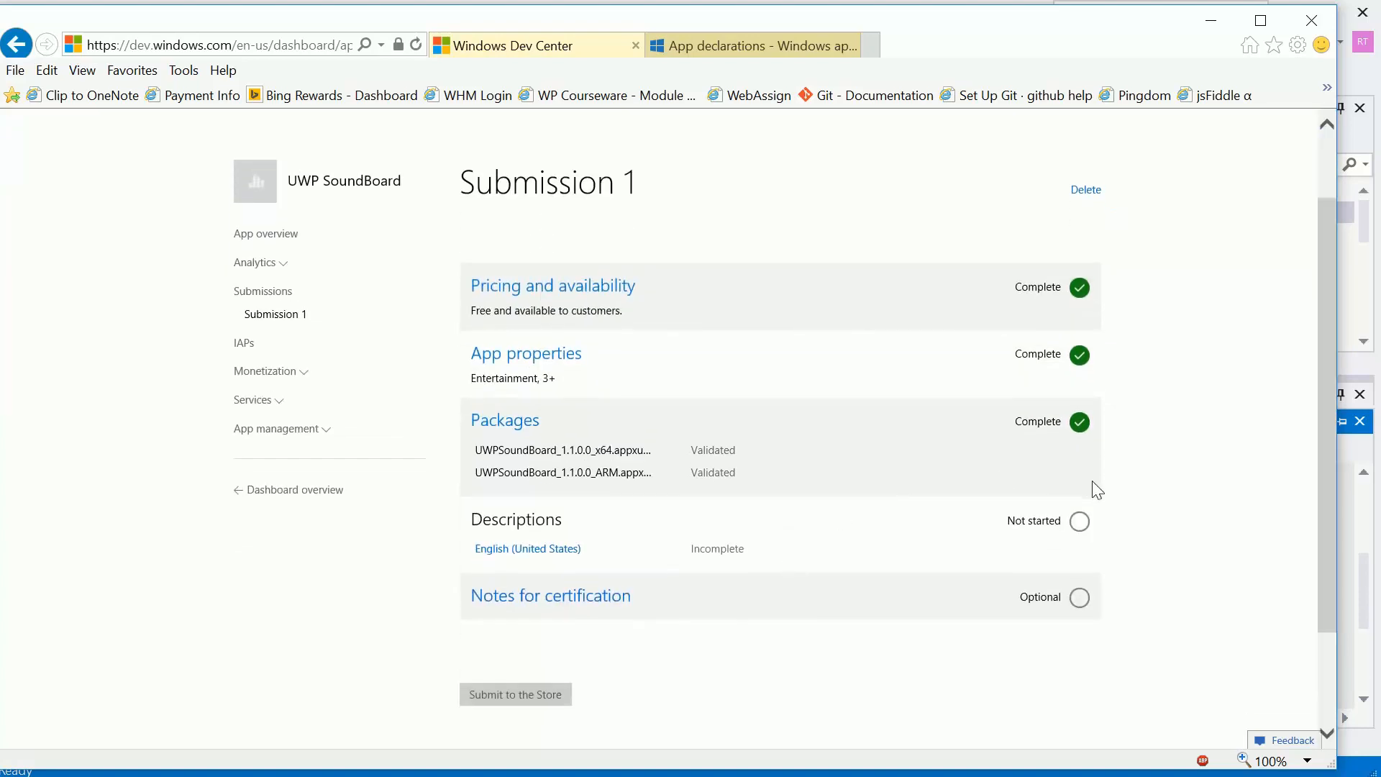
left_click(497, 554)
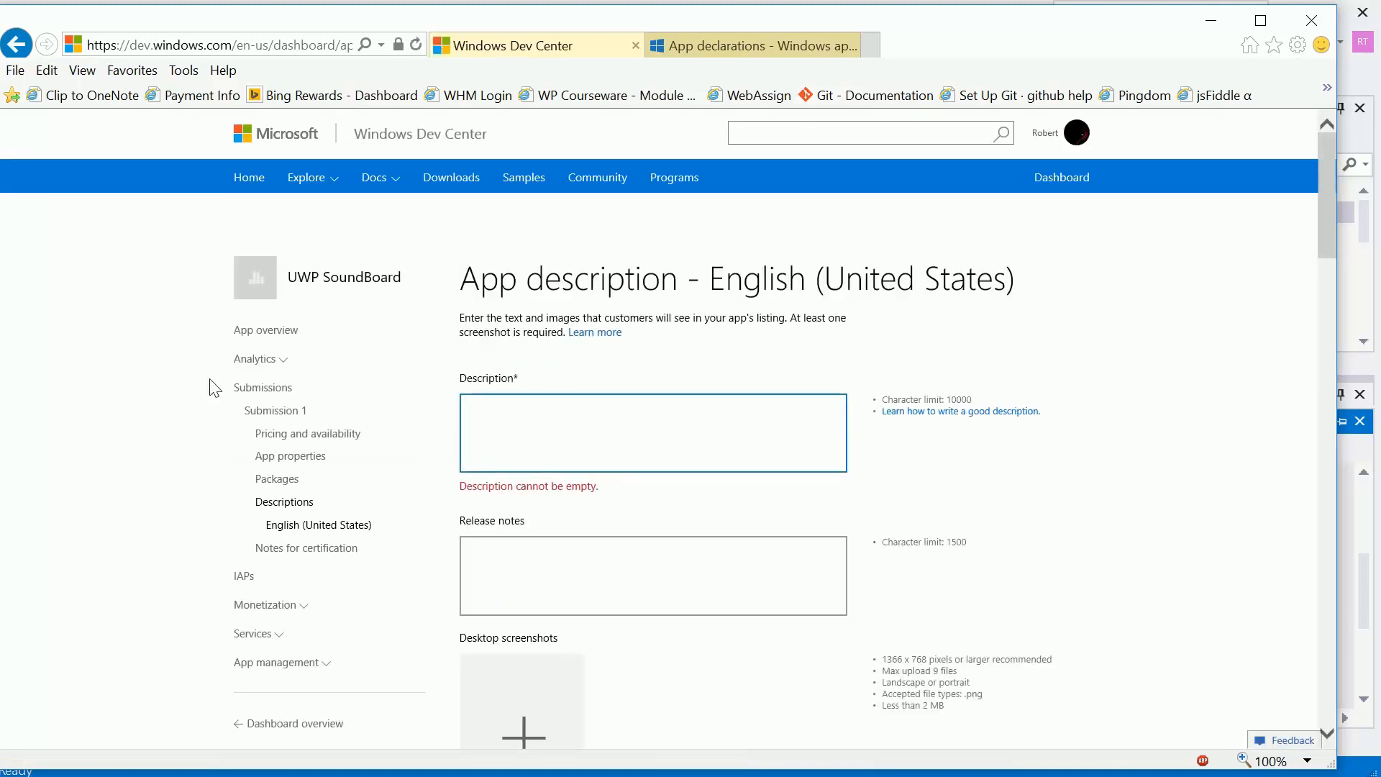
scroll(185, 408, "down", 2)
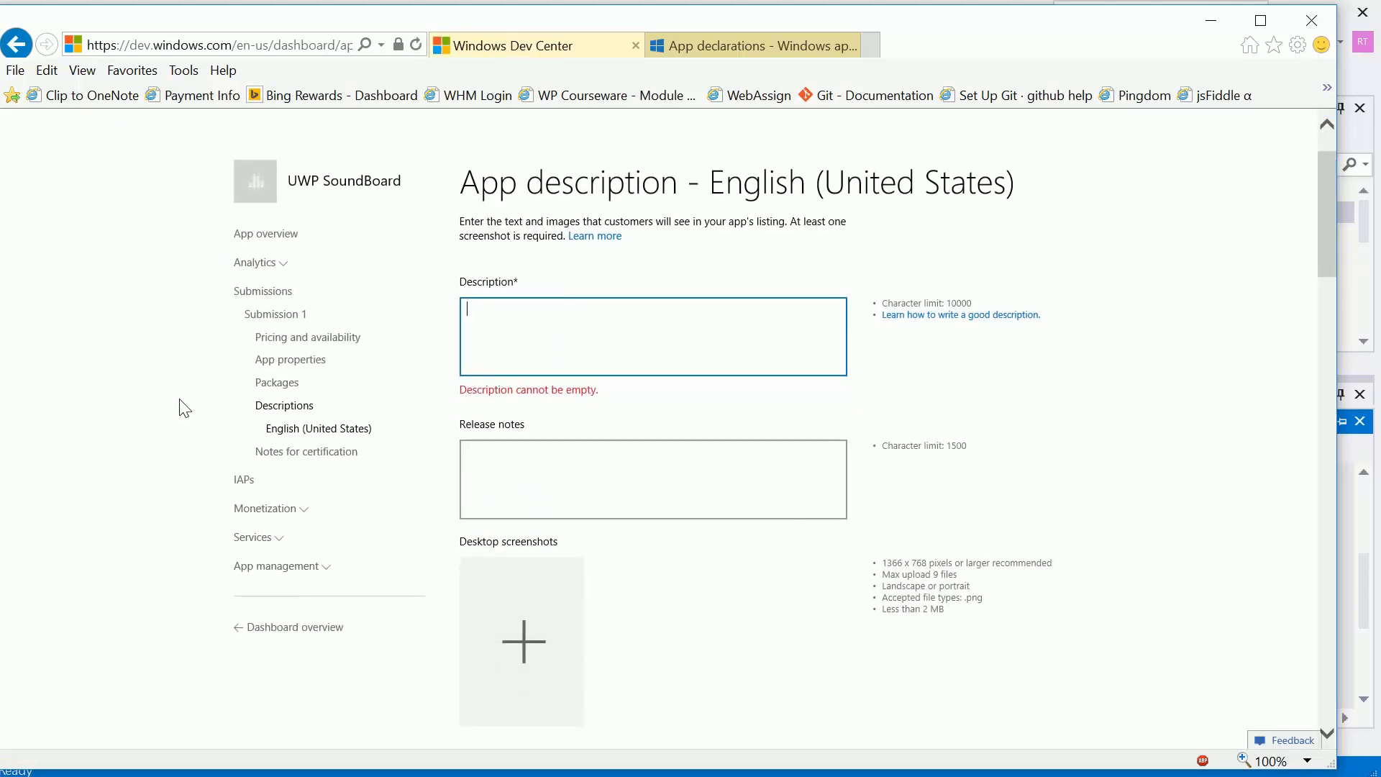
type("A fun apps")
key("BackSpace")
key("BackSpace")
key("BackSpace")
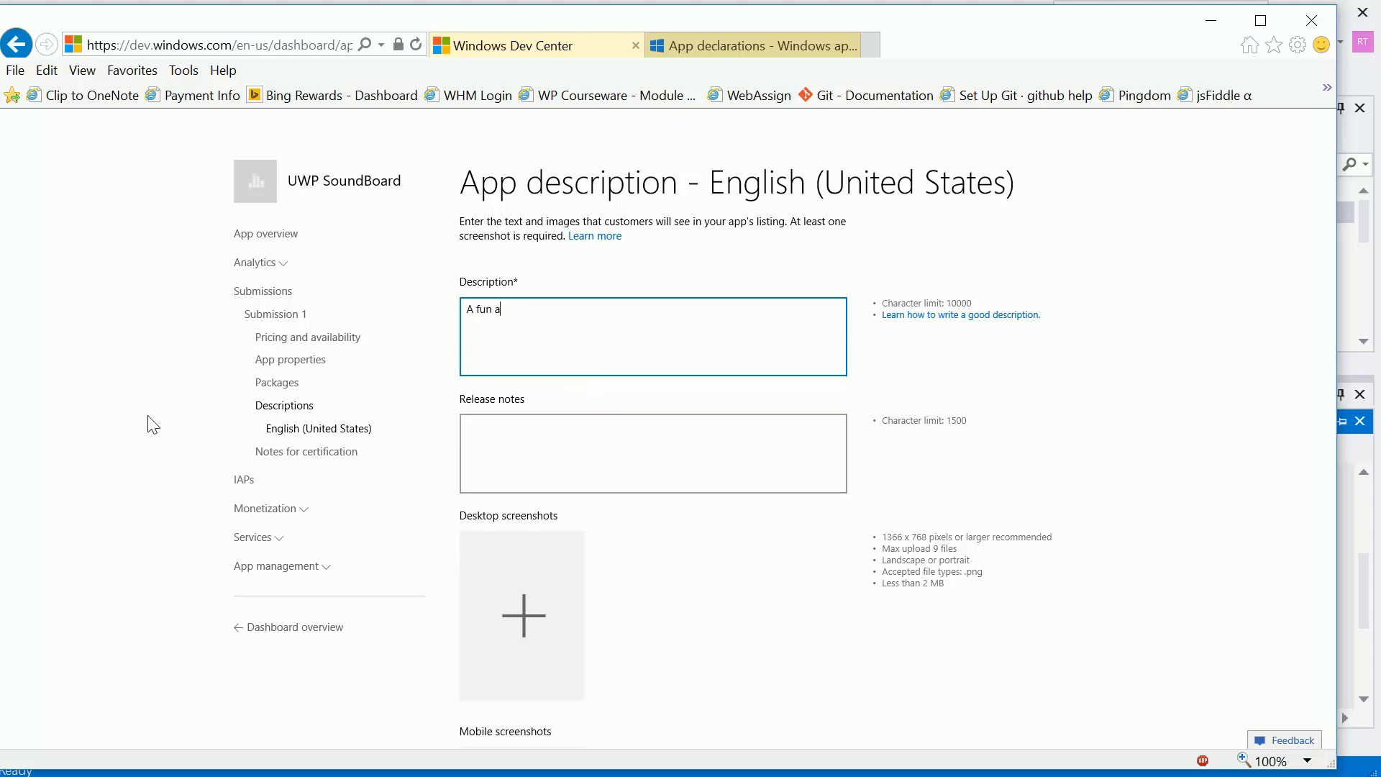
type("sound board application t op")
key("BackSpace")
key("BackSpace")
key("BackSpace")
type("o play noises")
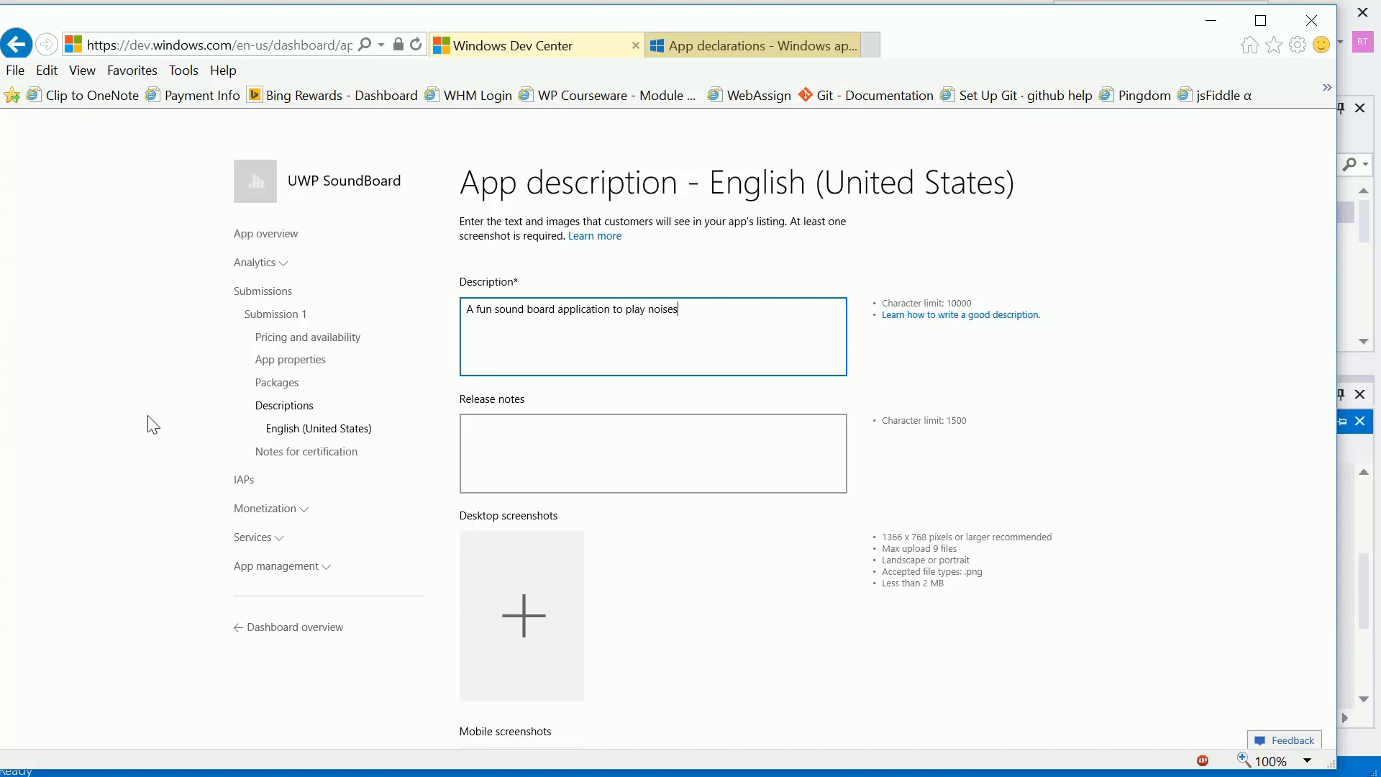
type(" for friends")
key("Tab")
Review the description page's requirements for screenshots, tile icon, promotional artwork, app features, recommended hardware, keywords and license terms.
scroll(663, 478, "down", 3)
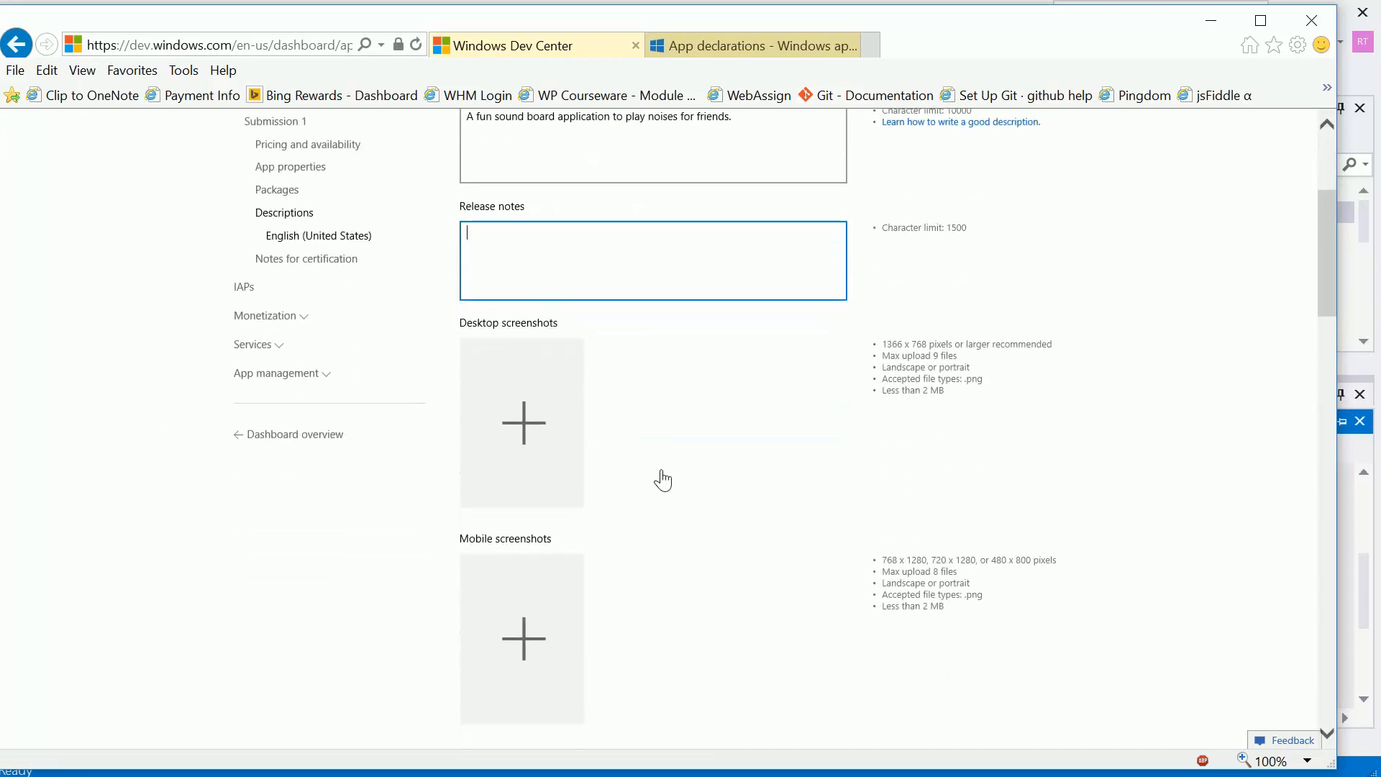
scroll(663, 478, "down", 1)
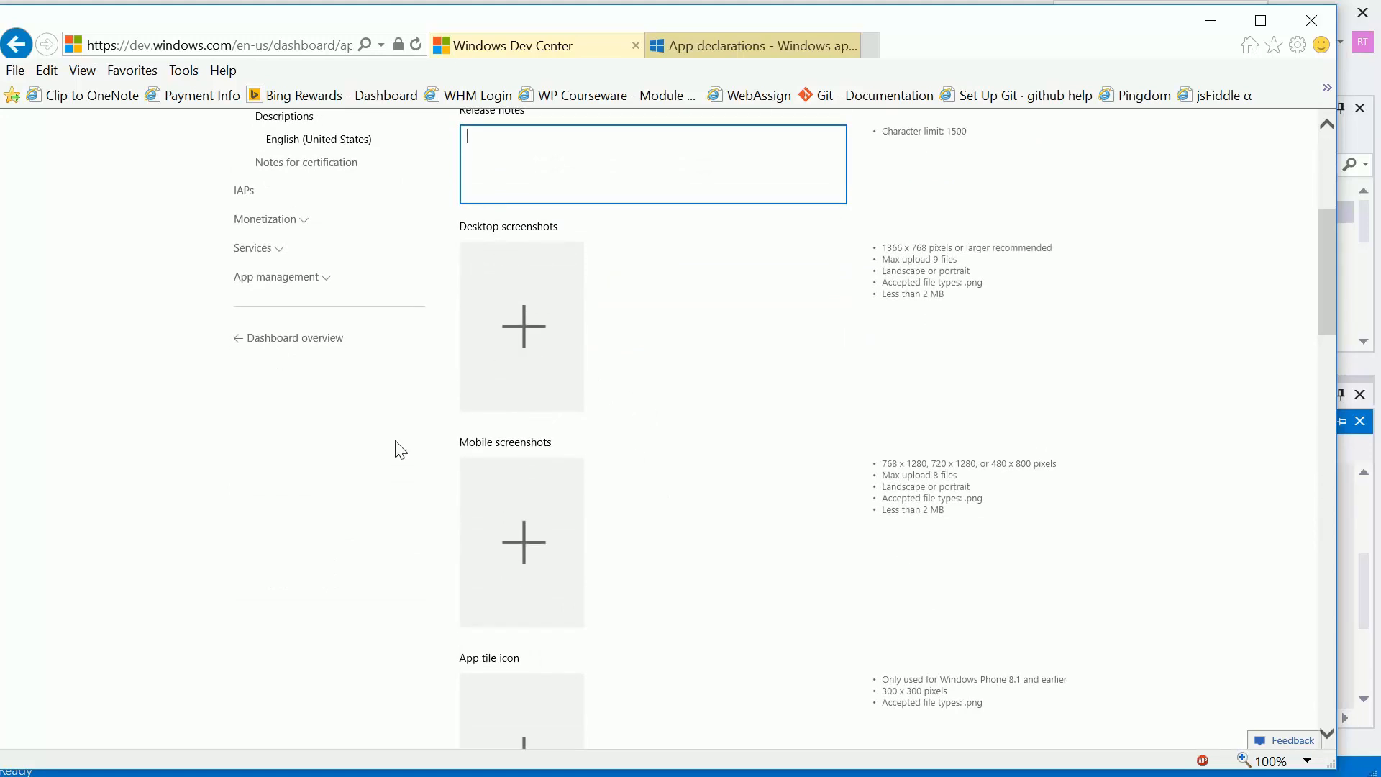
scroll(396, 450, "down", 3)
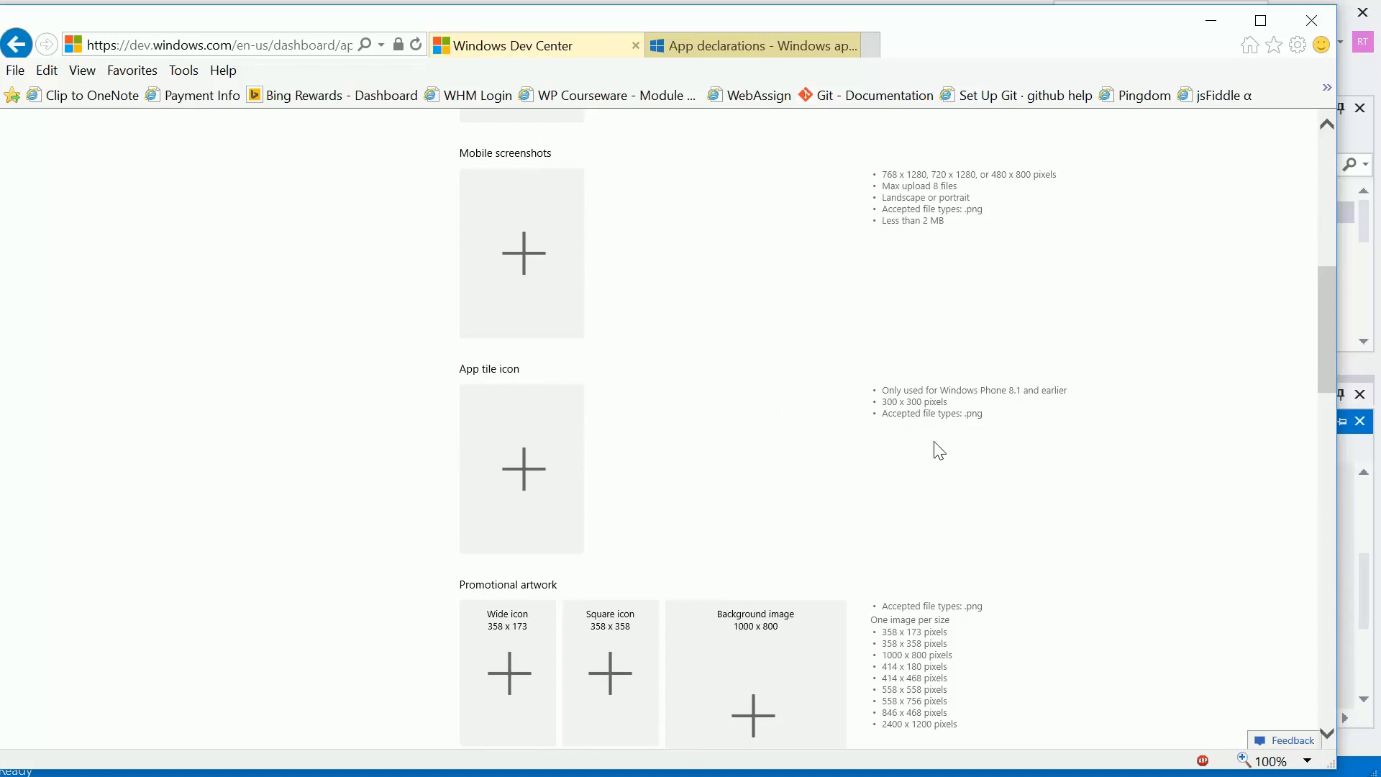
scroll(803, 455, "down", 1)
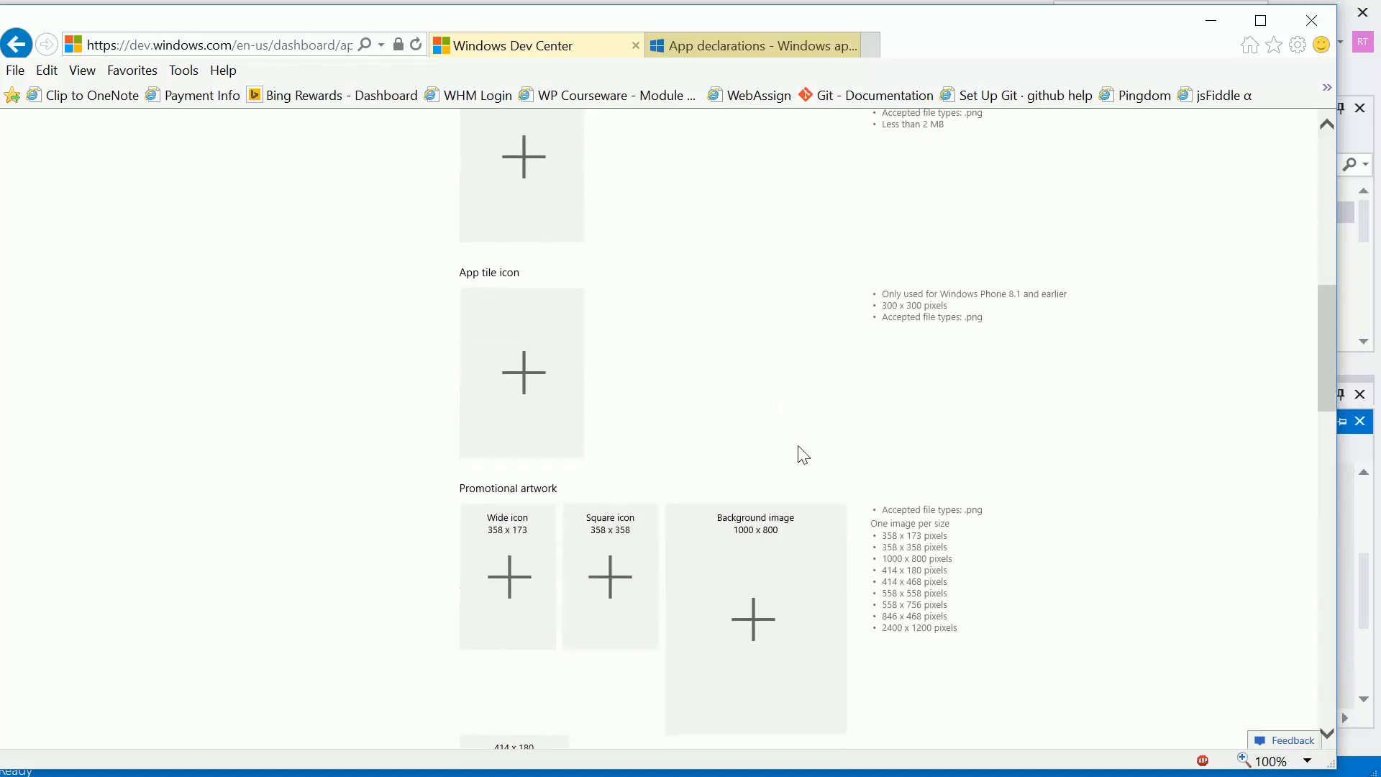
scroll(802, 453, "down", 1)
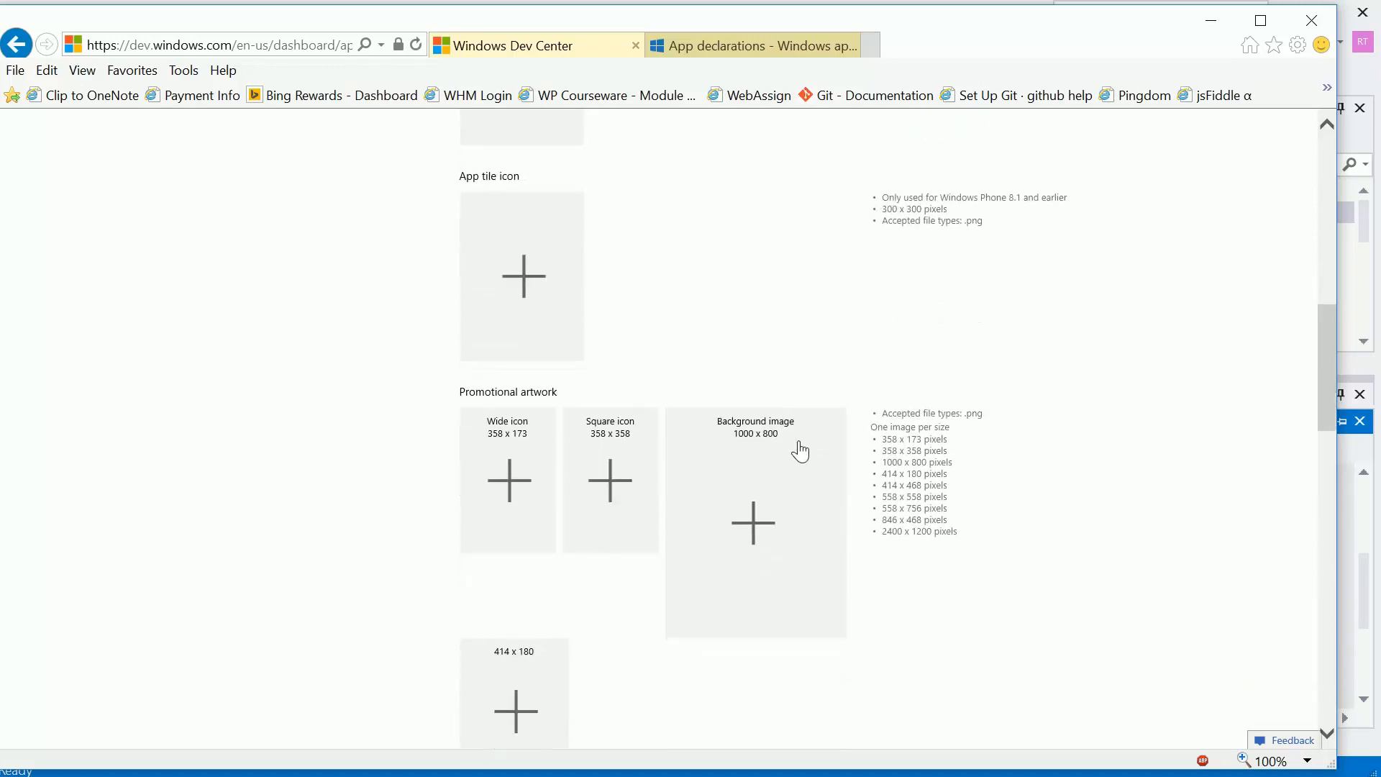
scroll(801, 451, "down", 8)
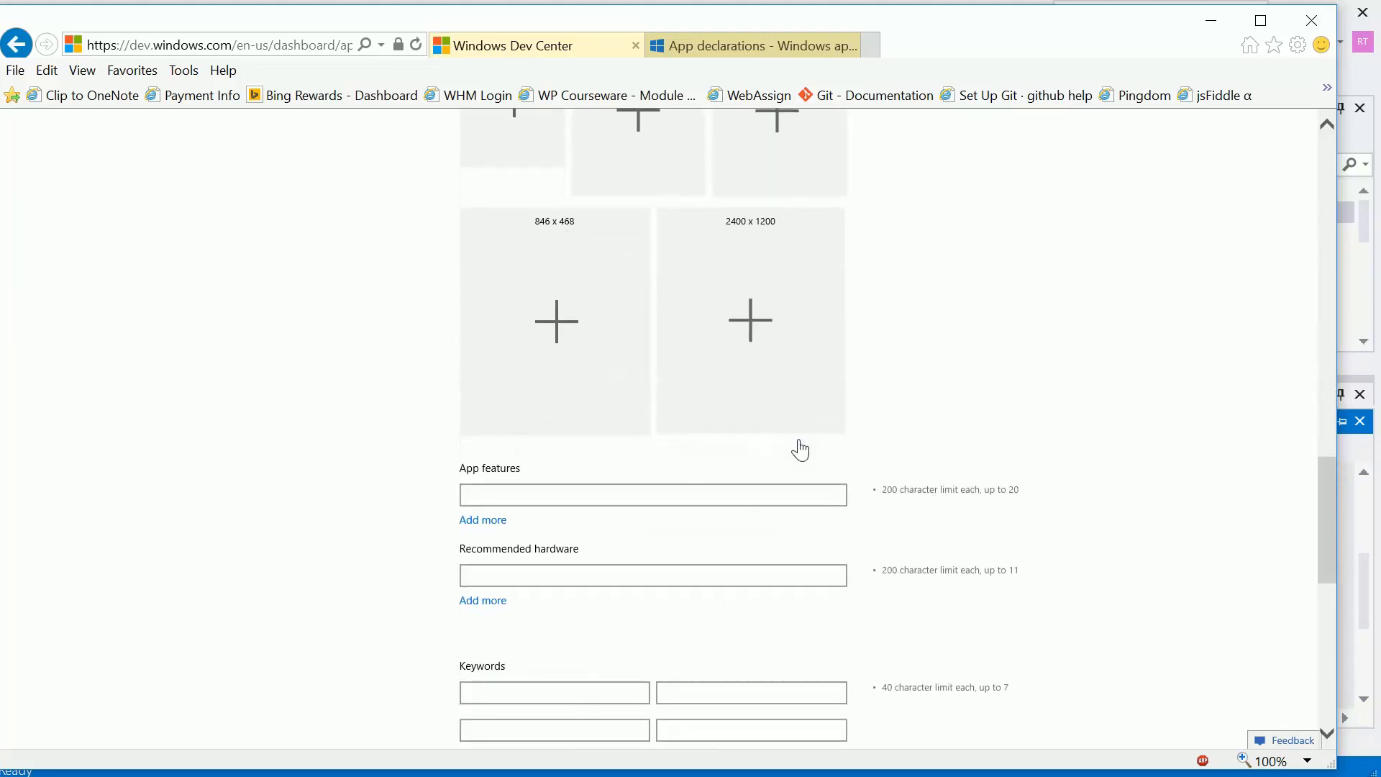
scroll(801, 450, "down", 1)
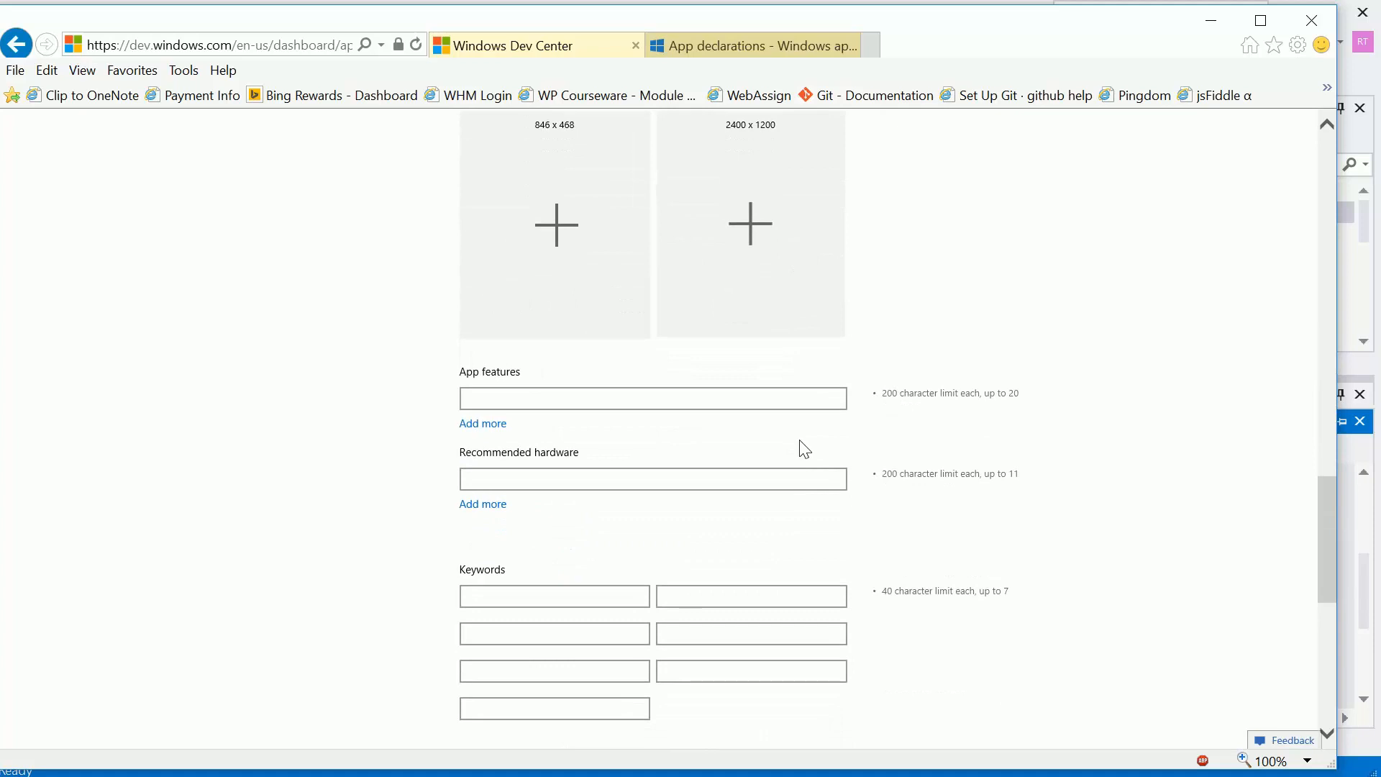
scroll(809, 447, "down", 4)
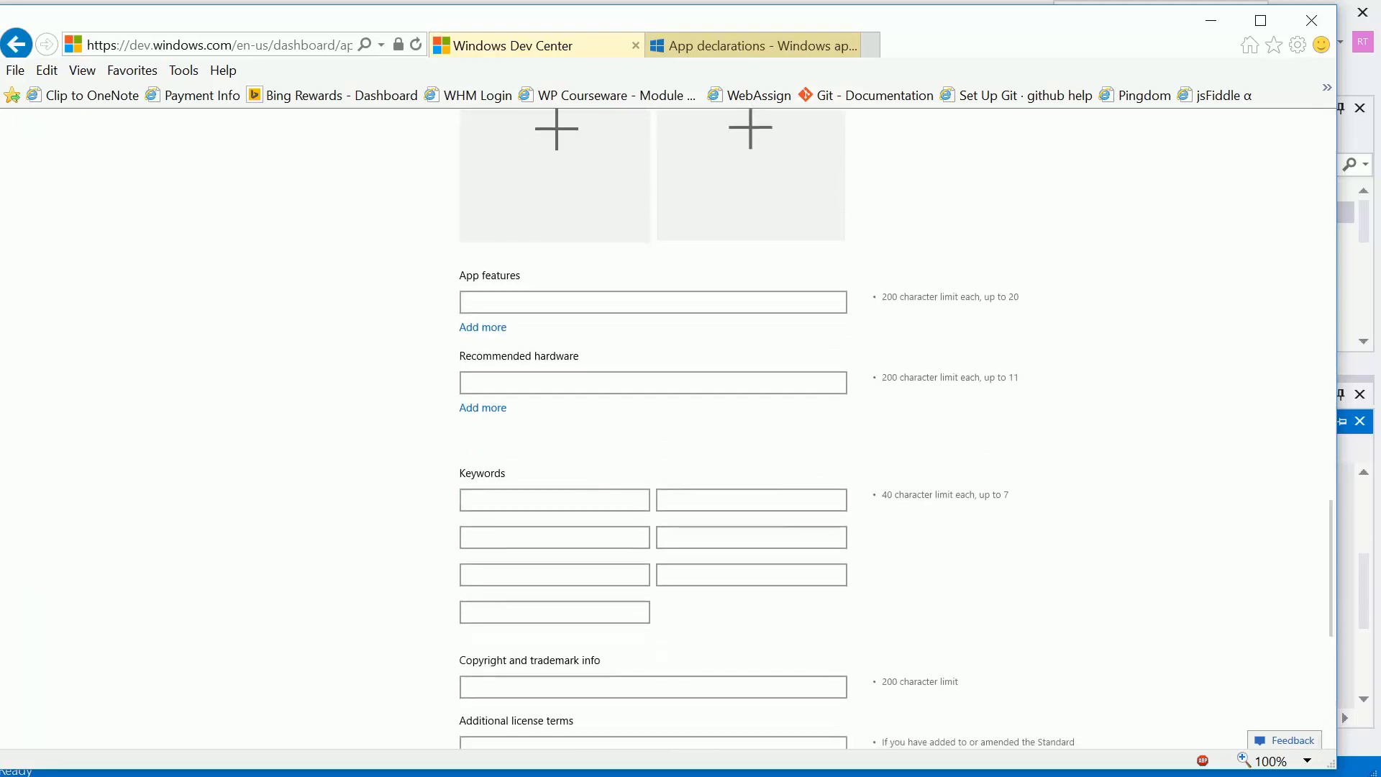
scroll(813, 442, "up", 10)
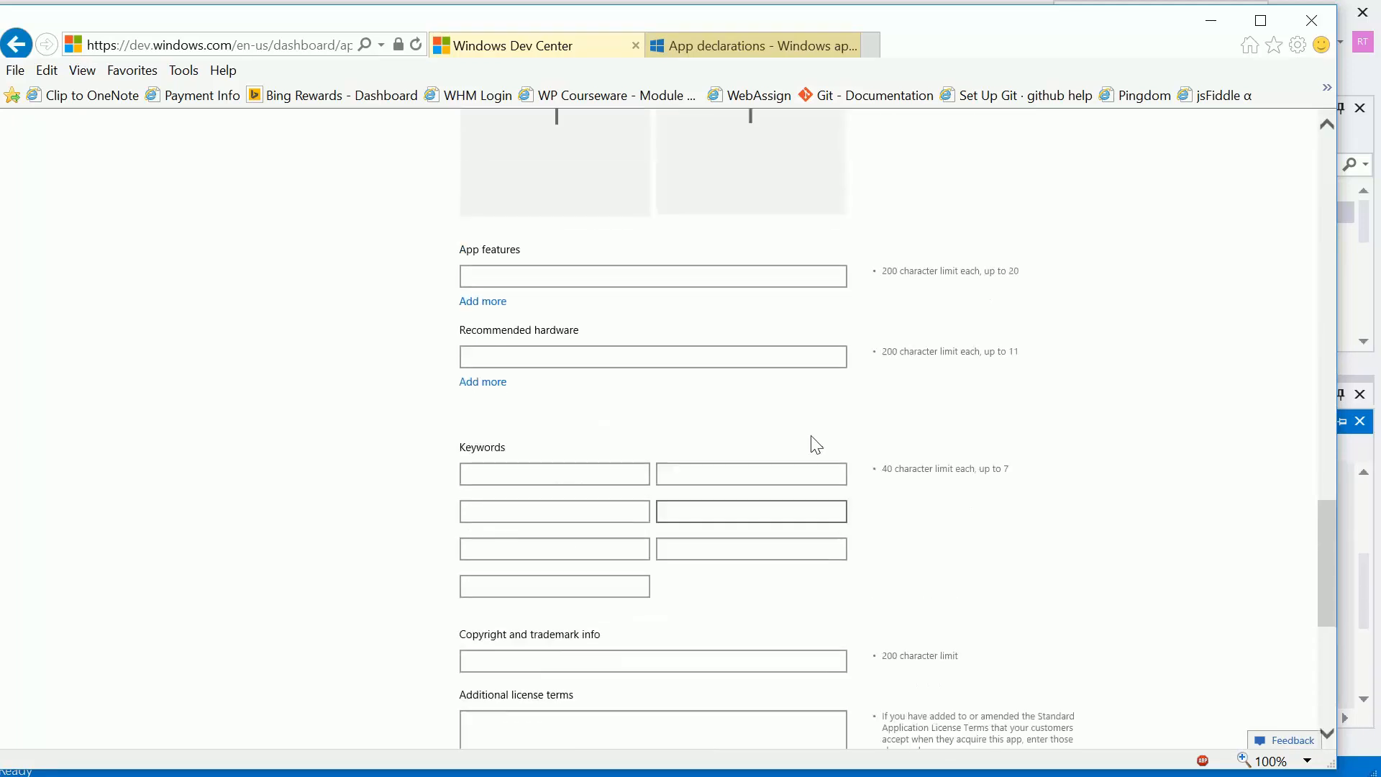
scroll(608, 216, "up", 6)
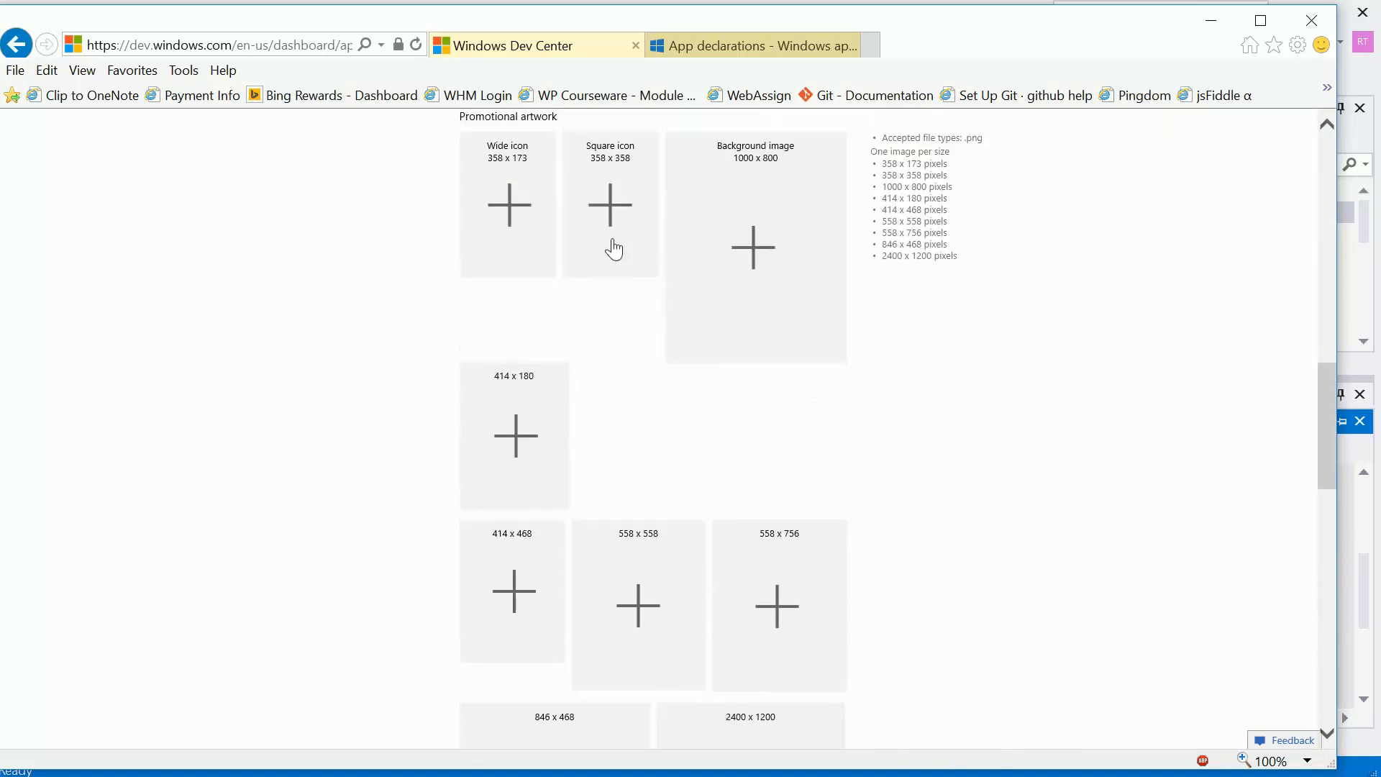
scroll(613, 244, "up", 7)
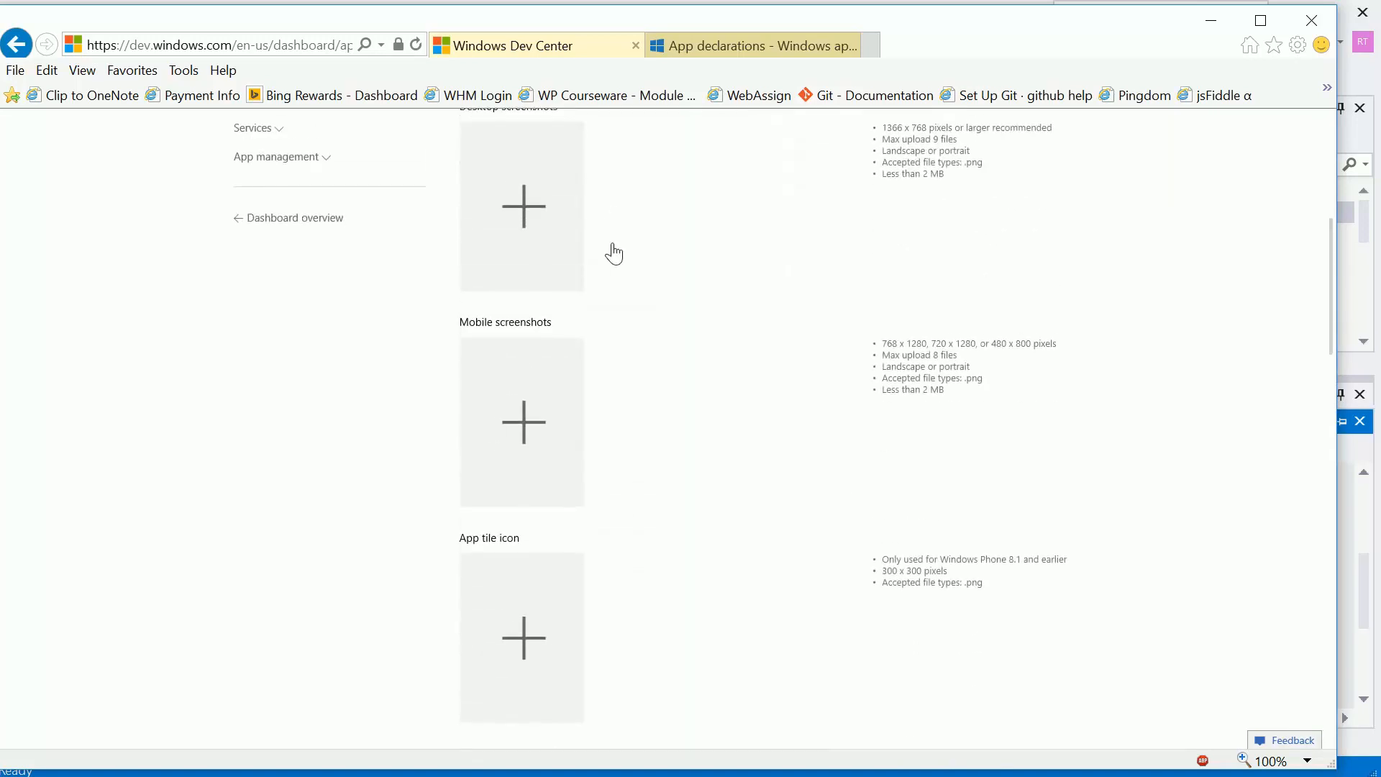
Enter "Play built in sounds" as the first app feature in the description.
scroll(613, 244, "down", 3)
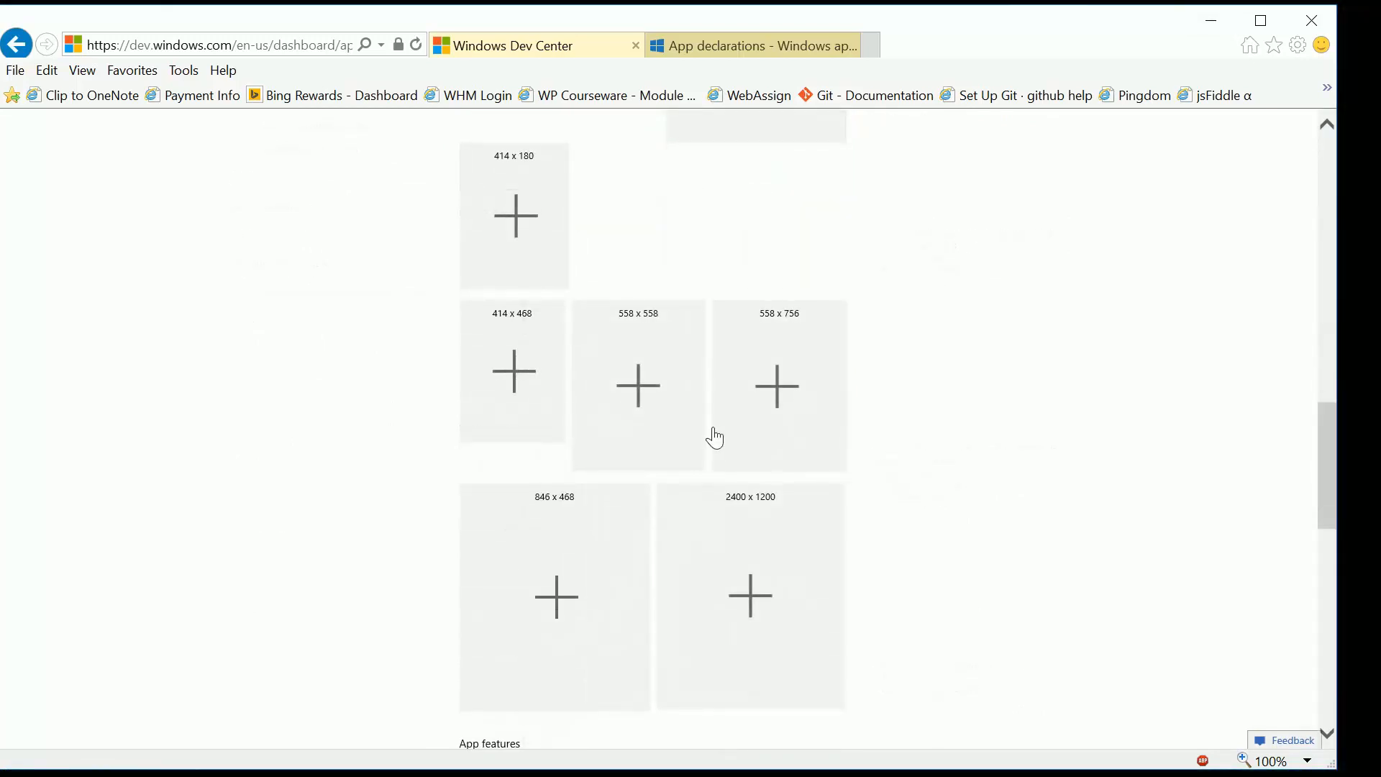
scroll(730, 429, "down", 5)
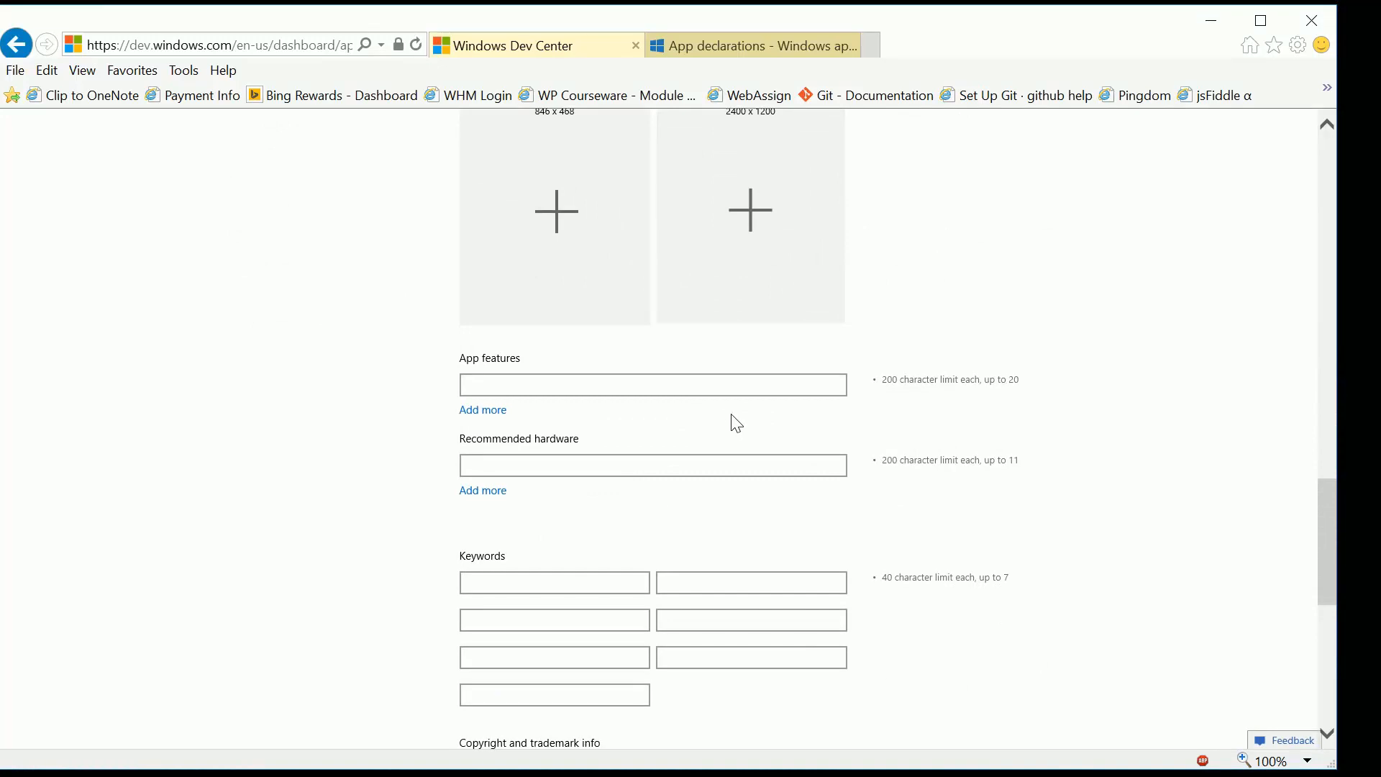
type("Play buit")
key("BackSpace")
type("lt in sounds")
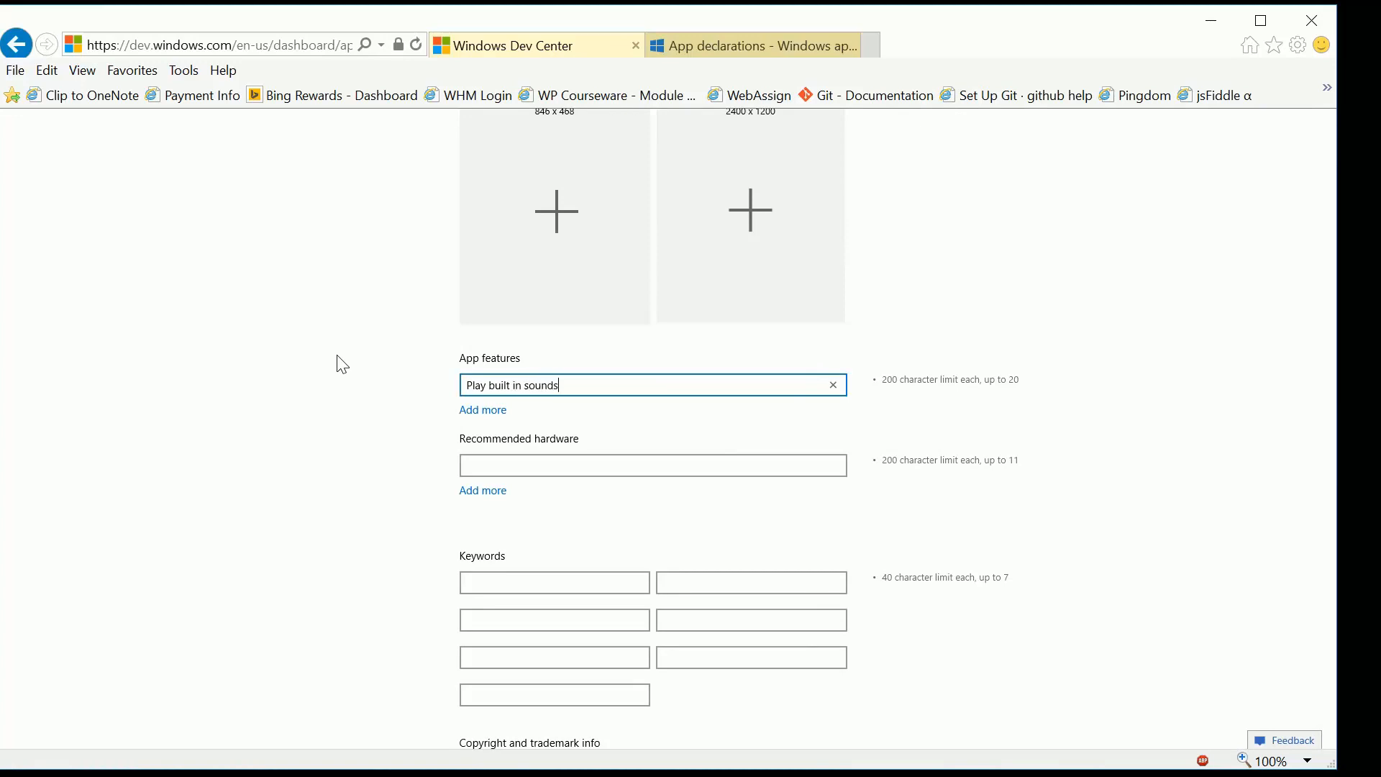
Add a second app feature reading "Drag and drop your custom sounds to play them".
left_click(474, 410)
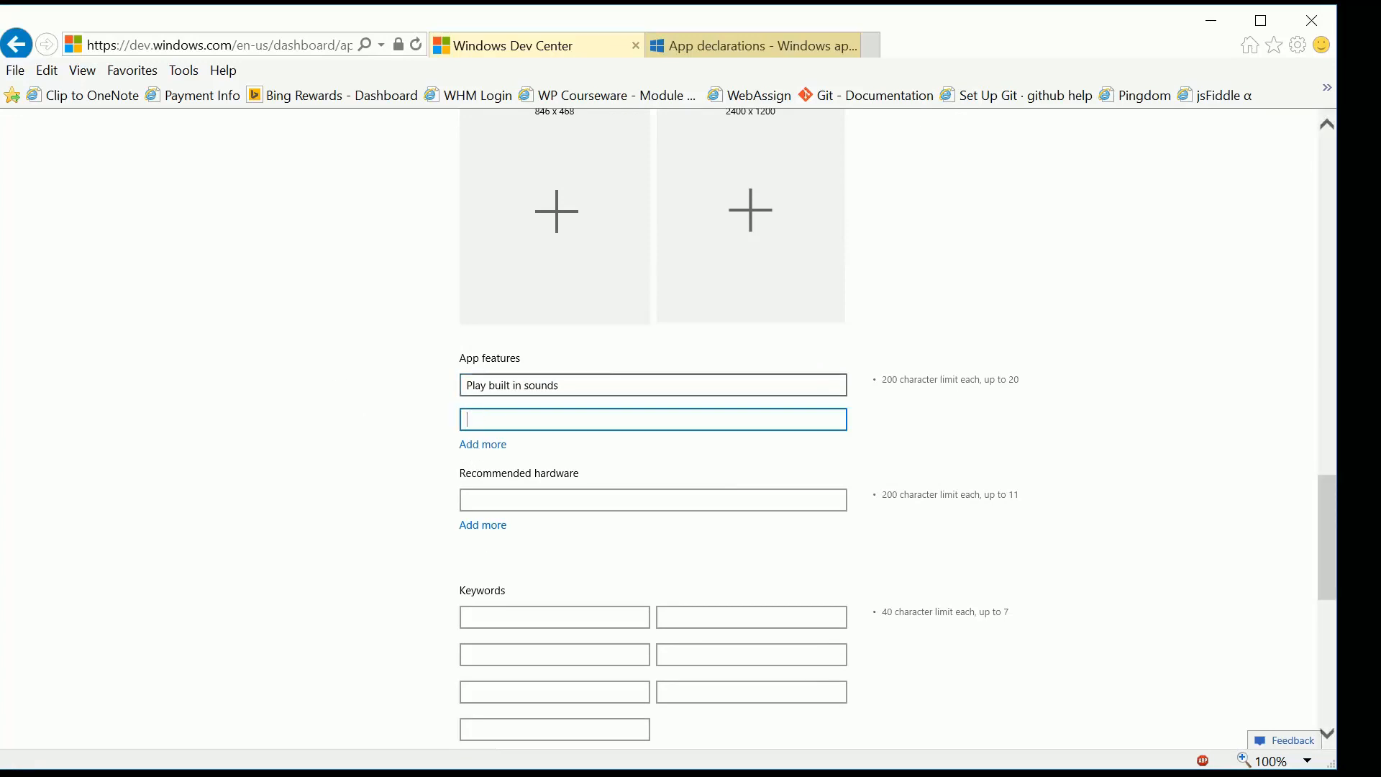
type("Drag and dro")
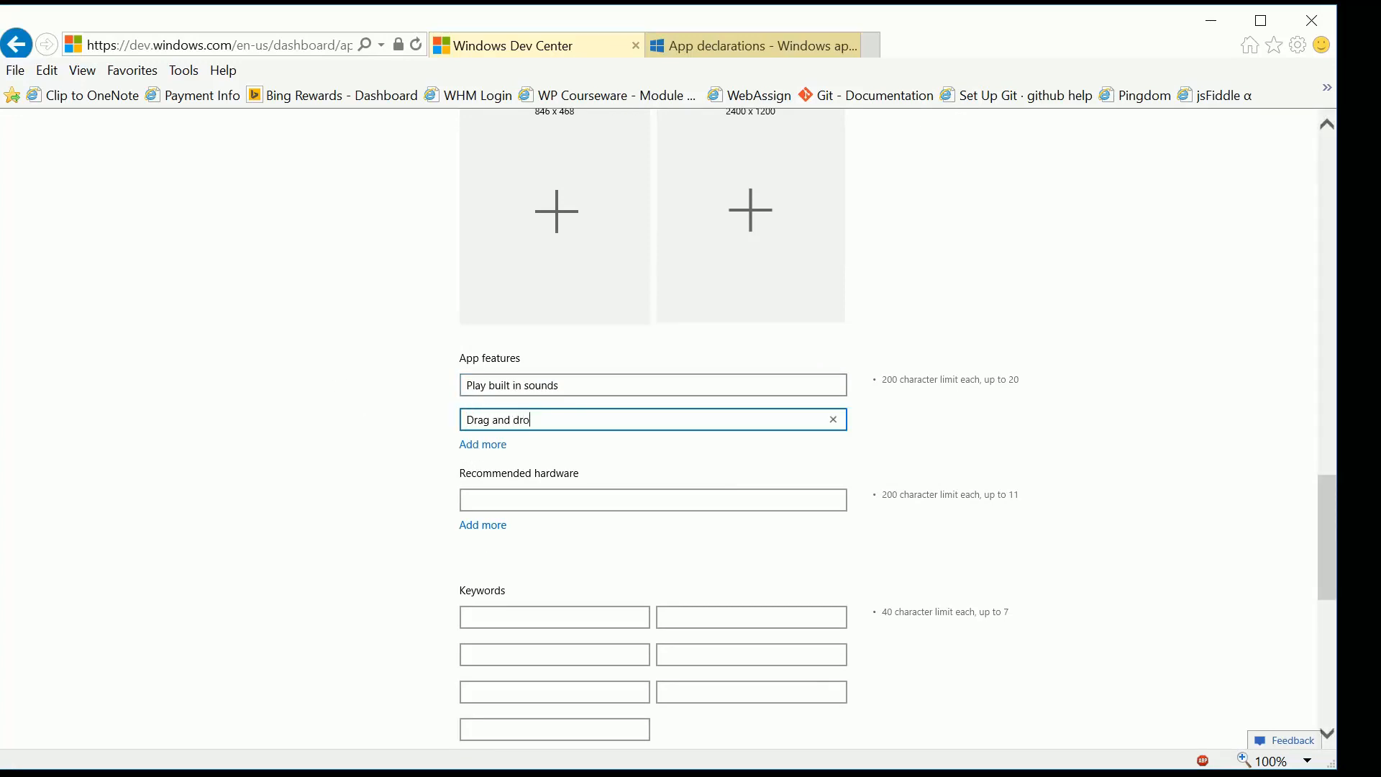
type("p your ")
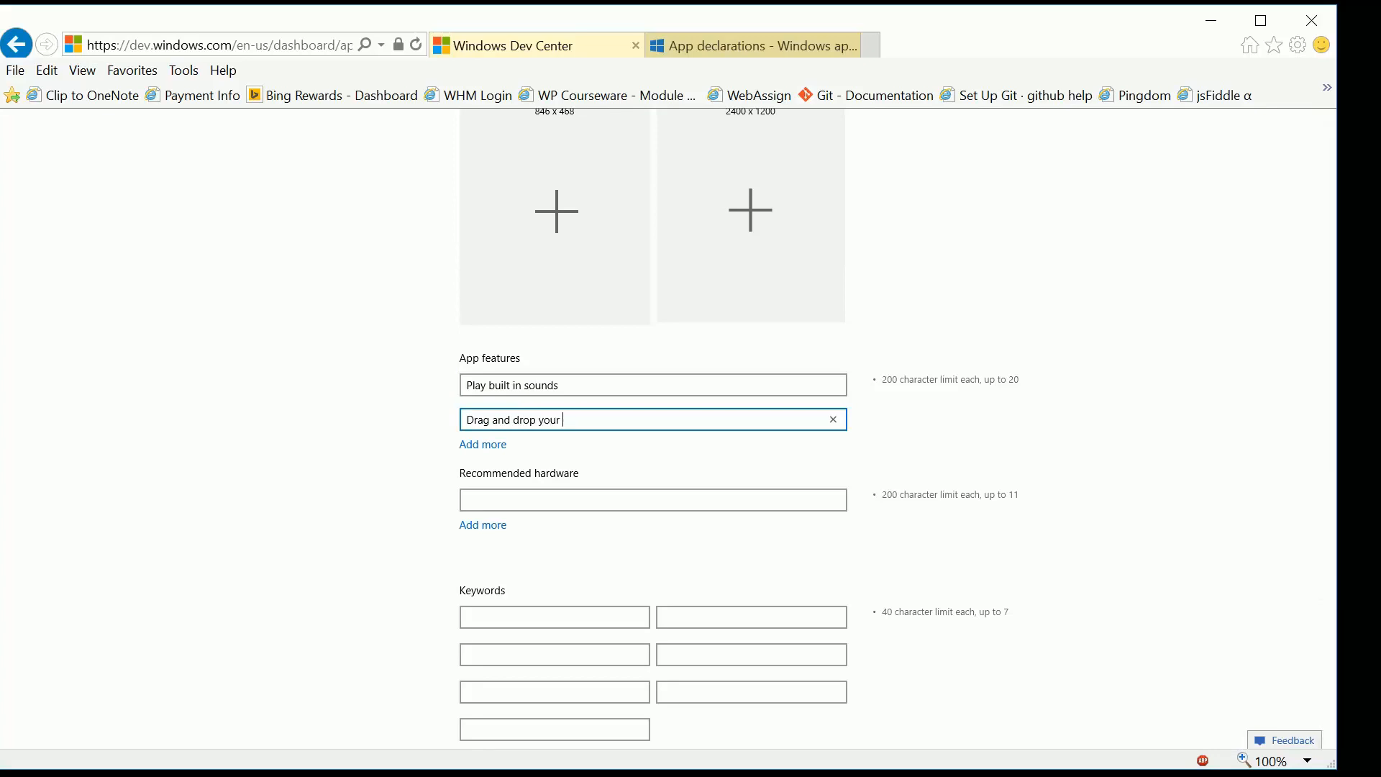
type("custom sounds int")
key("BackSpace")
key("BackSpace")
type("to play them")
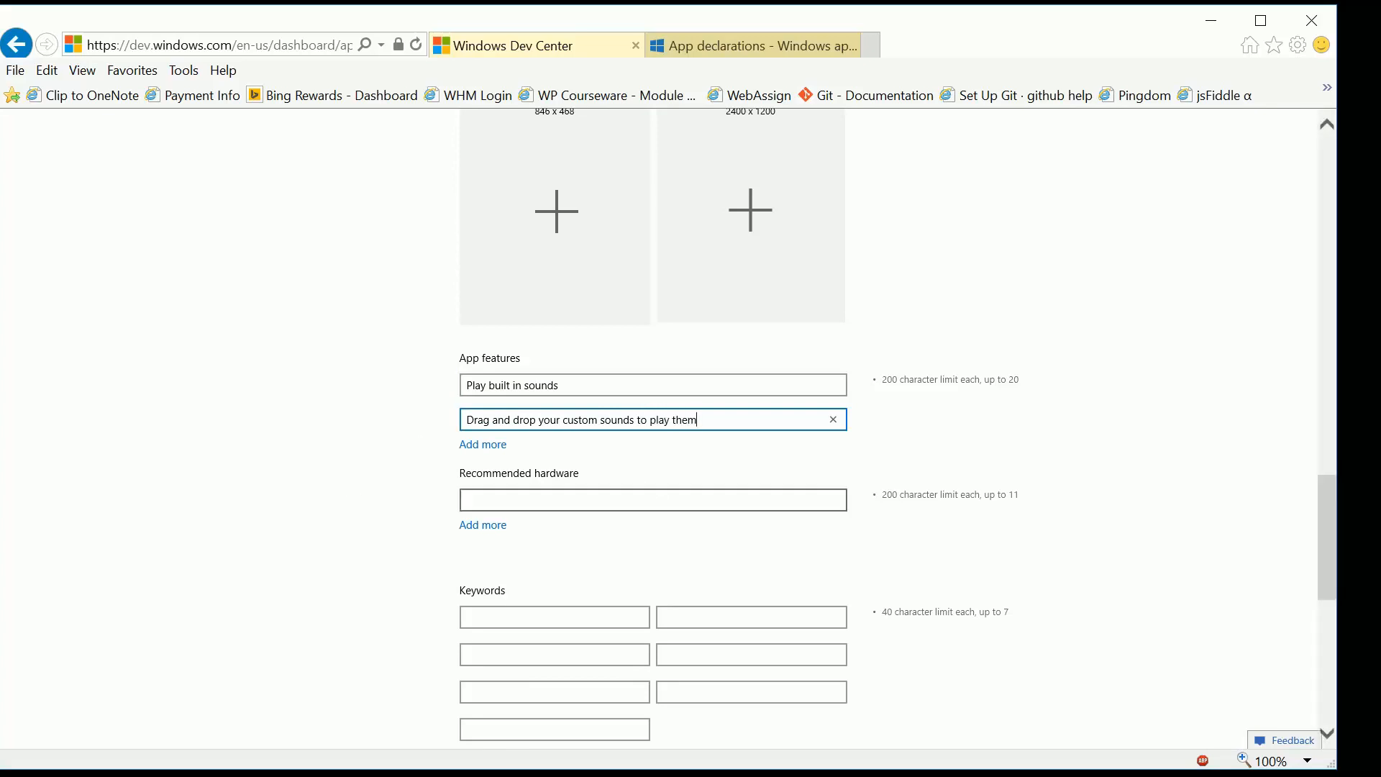
left_click(480, 444)
key("Tab")
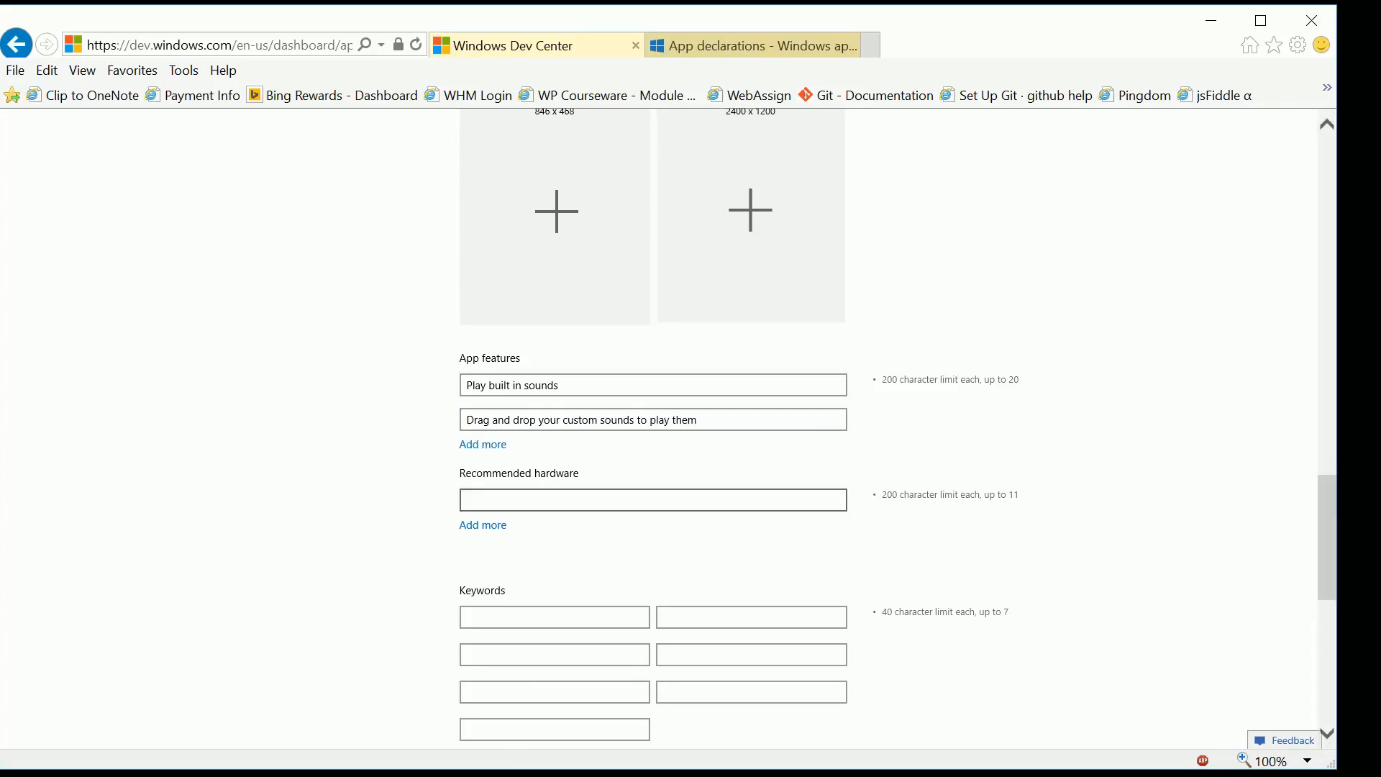
Enter the keywords "sound", "board", "mp3" and "wav" for the app listing.
scroll(400, 441, "down", 3)
left_click(536, 424)
type("sound")
key("Tab")
type("board")
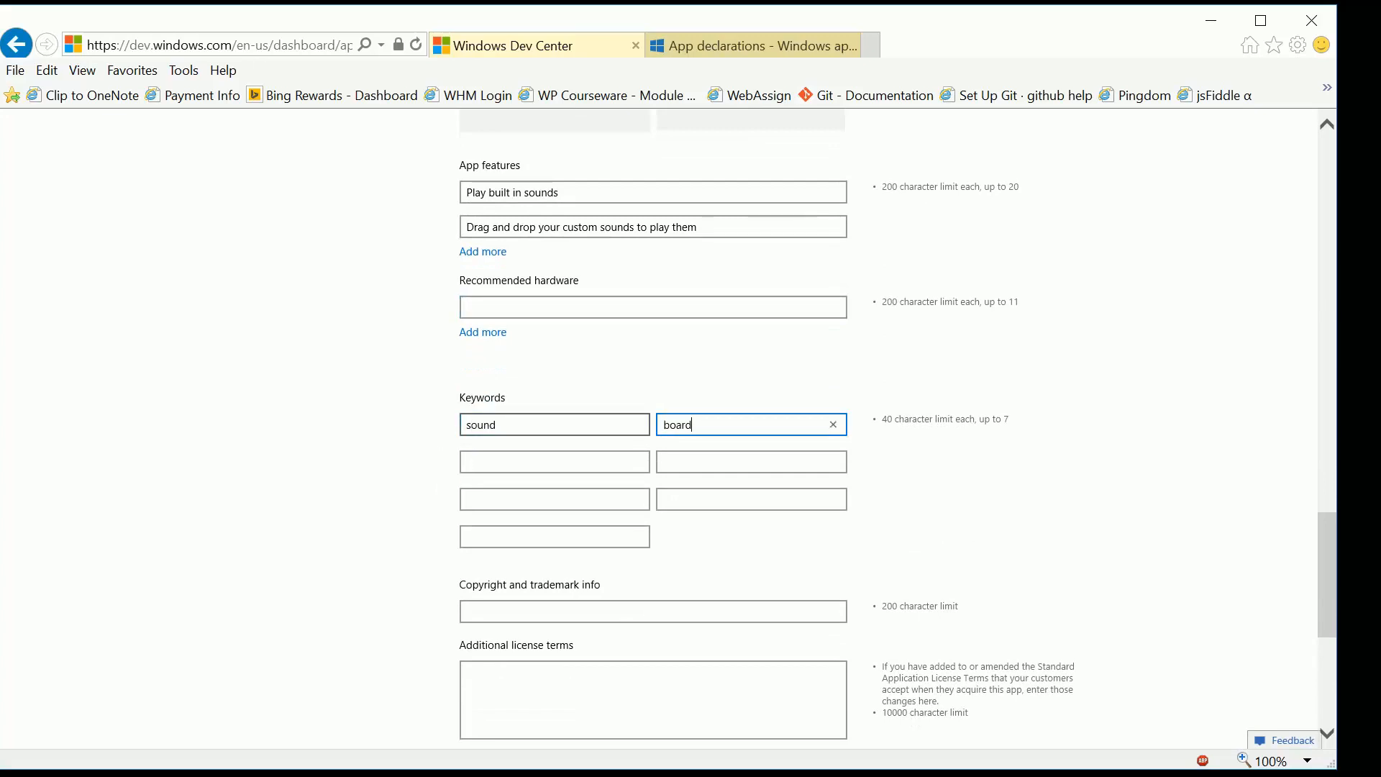
key("Tab")
type("mp3")
key("Tab")
type("wav")
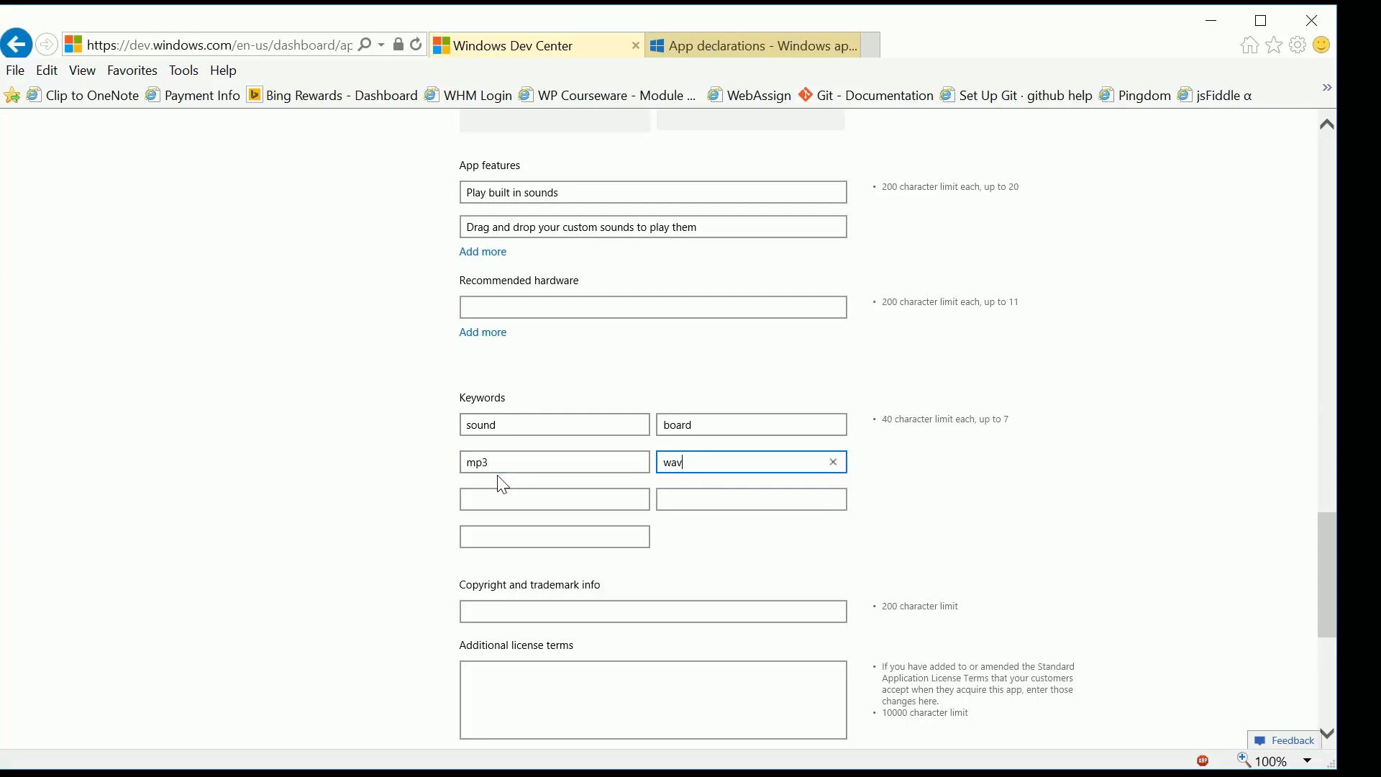
Set the copyright and trademark info to "Copyright 2015" followed by the developer's full name, and save the description.
scroll(497, 568, "down", 2)
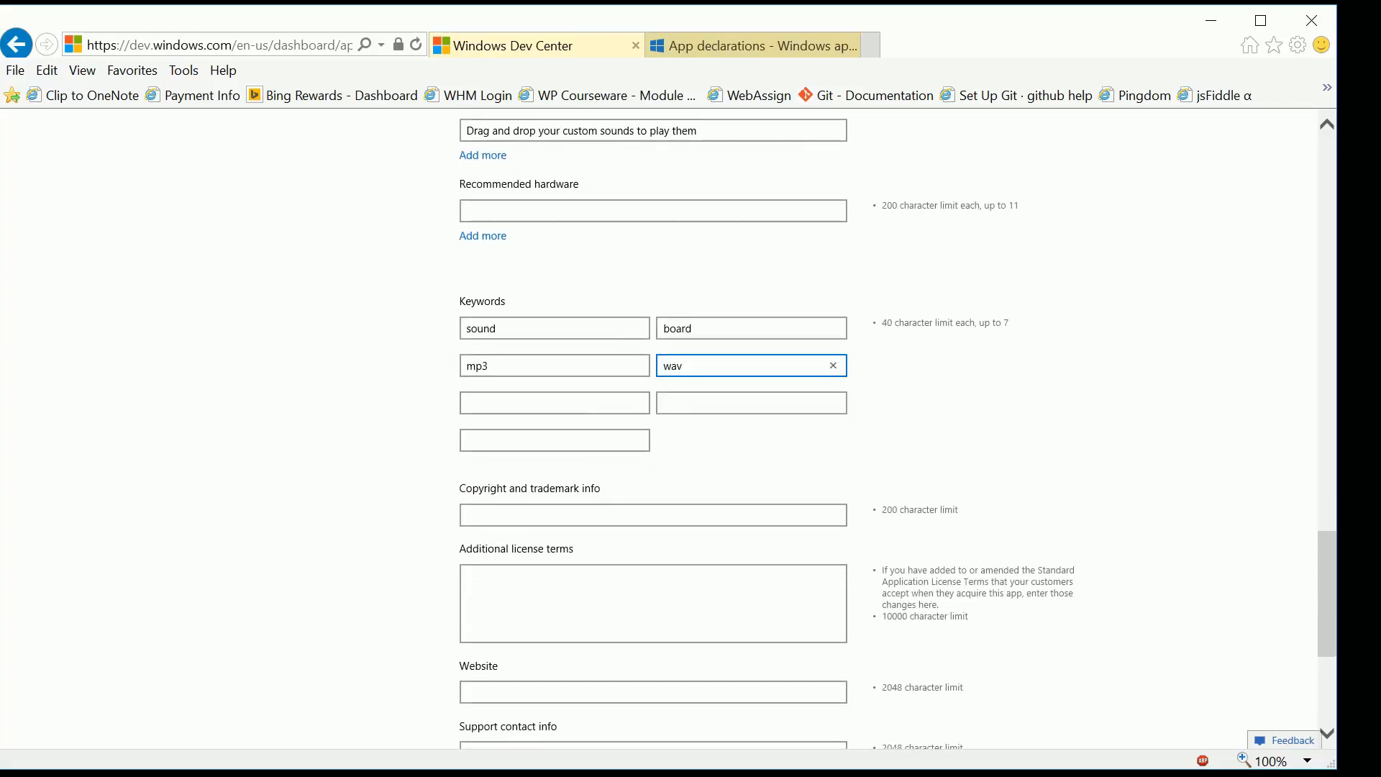
left_click(482, 515)
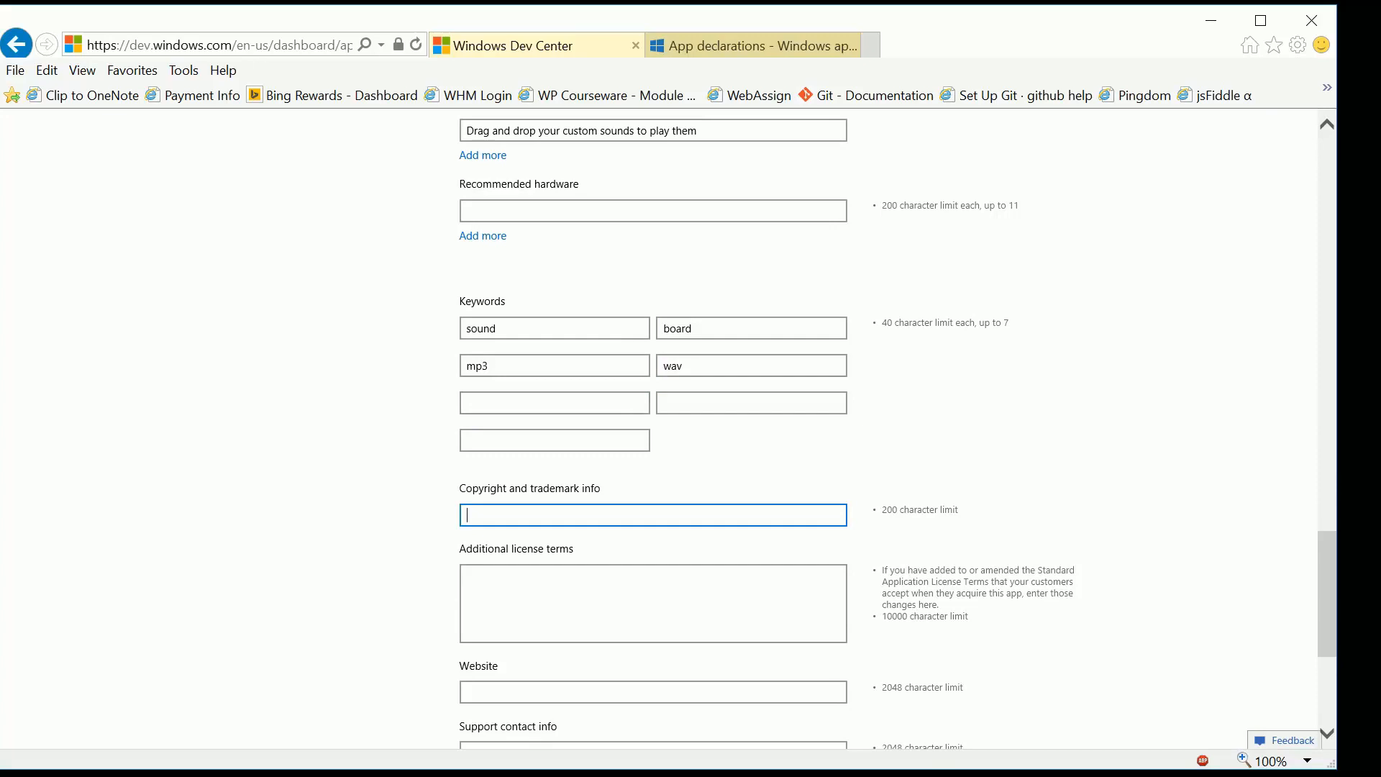
type("Copyright 2015")
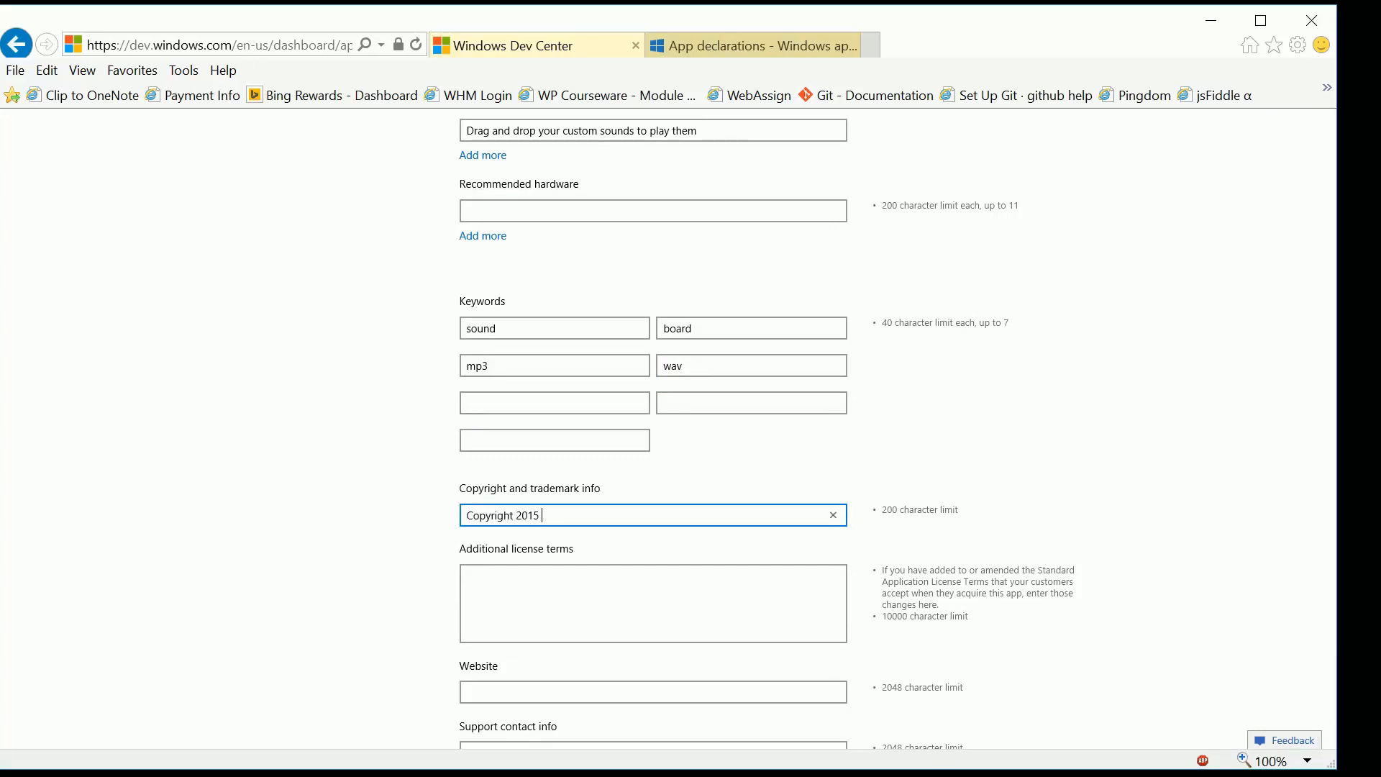
type(" Bob Tabor")
key("Tab")
scroll(485, 543, "down", 2)
left_click(495, 508)
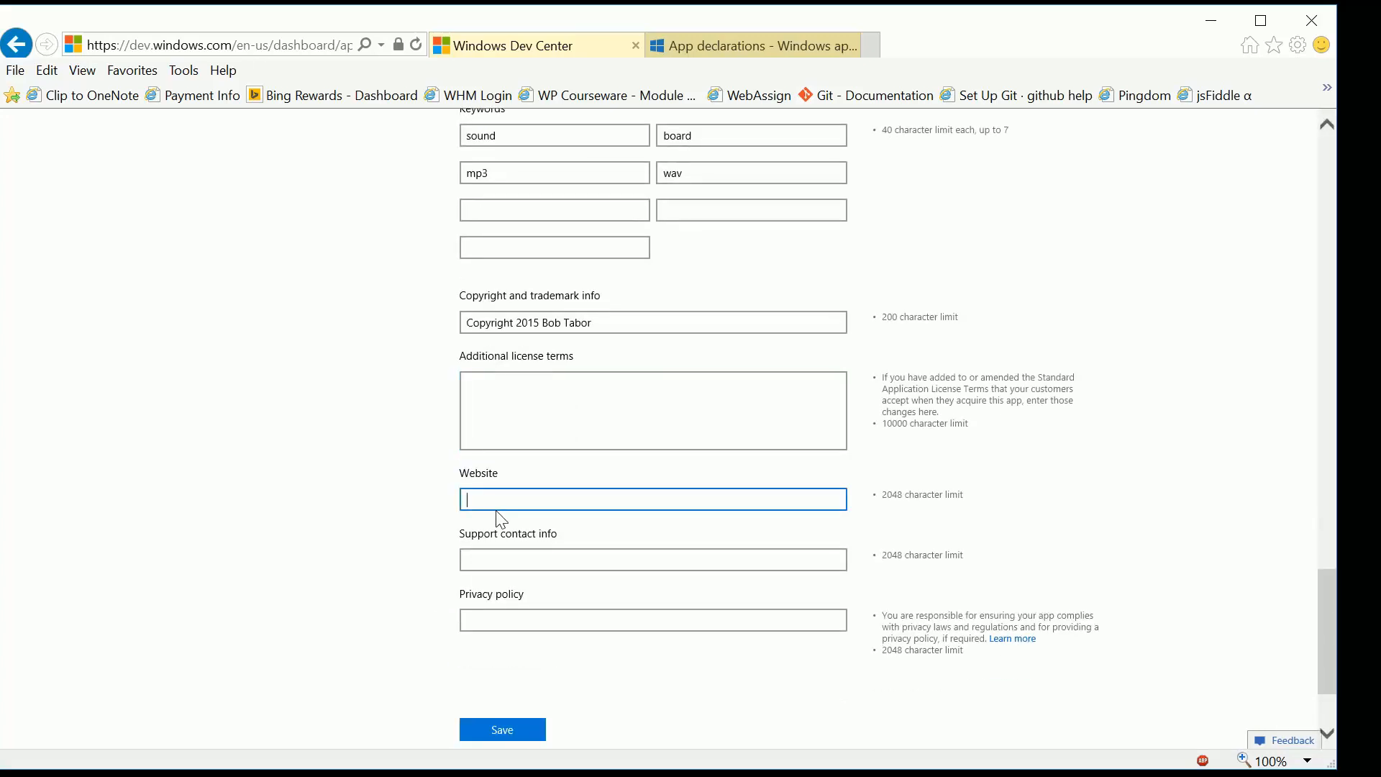
scroll(475, 547, "down", 2)
left_click(500, 633)
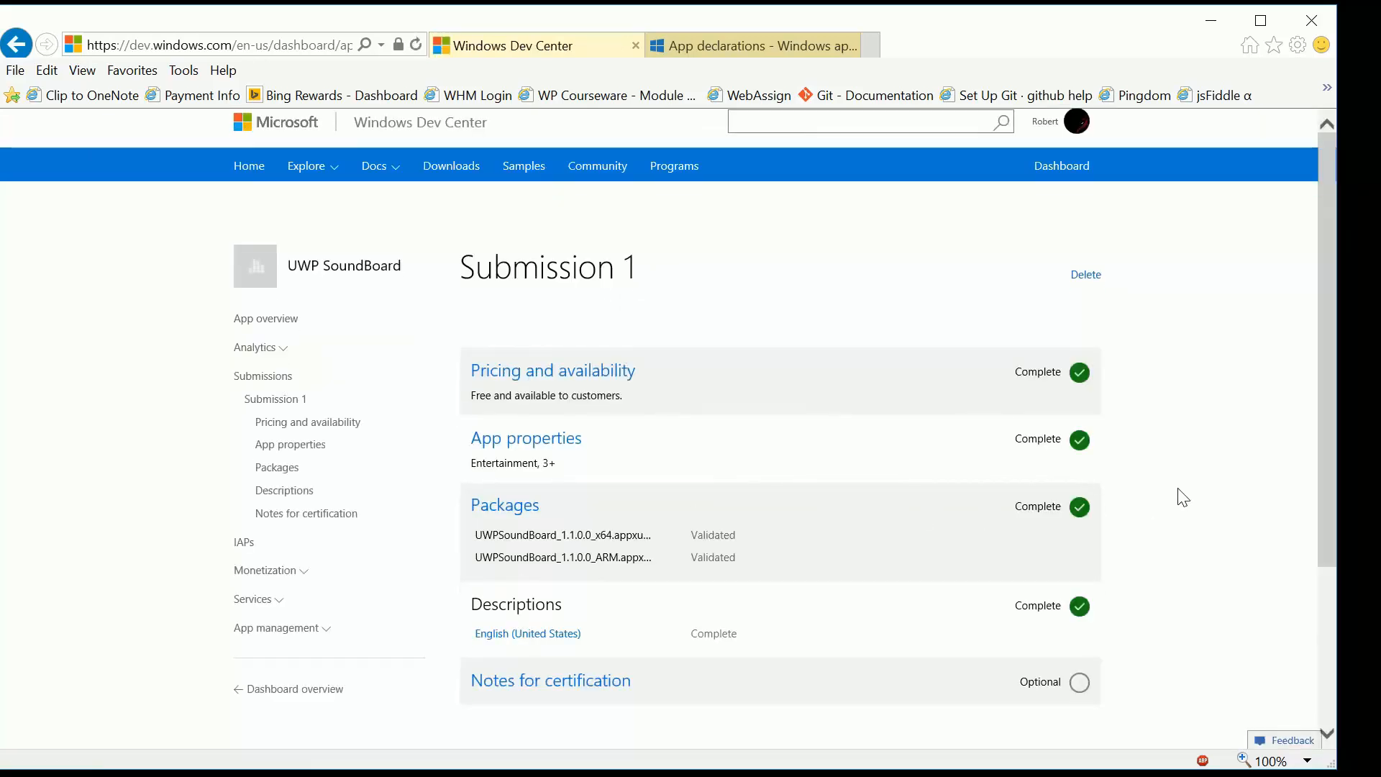
Open the submission's notes for certification and write "Drag and drop an MP3 or WAV file from the desktop".
scroll(1180, 494, "down", 3)
left_click(597, 501)
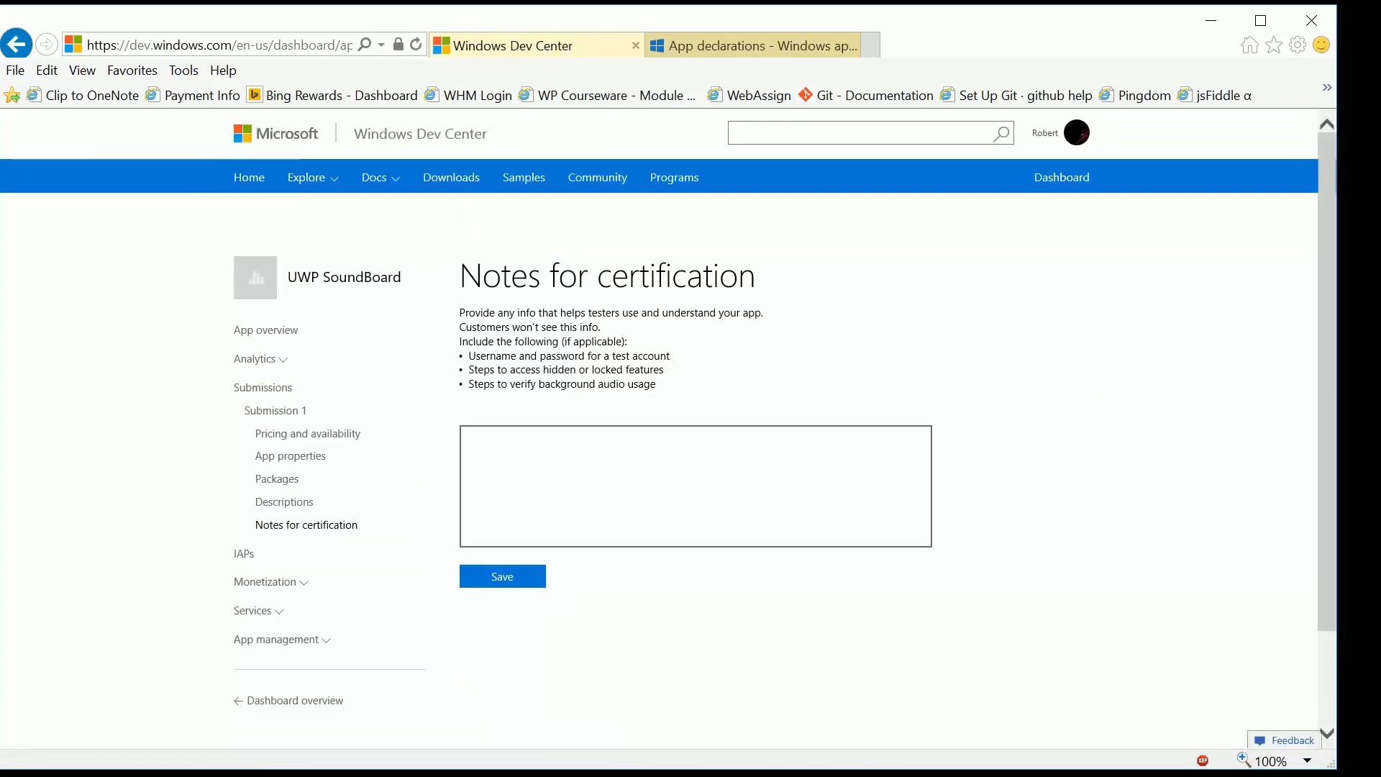
left_click(676, 475)
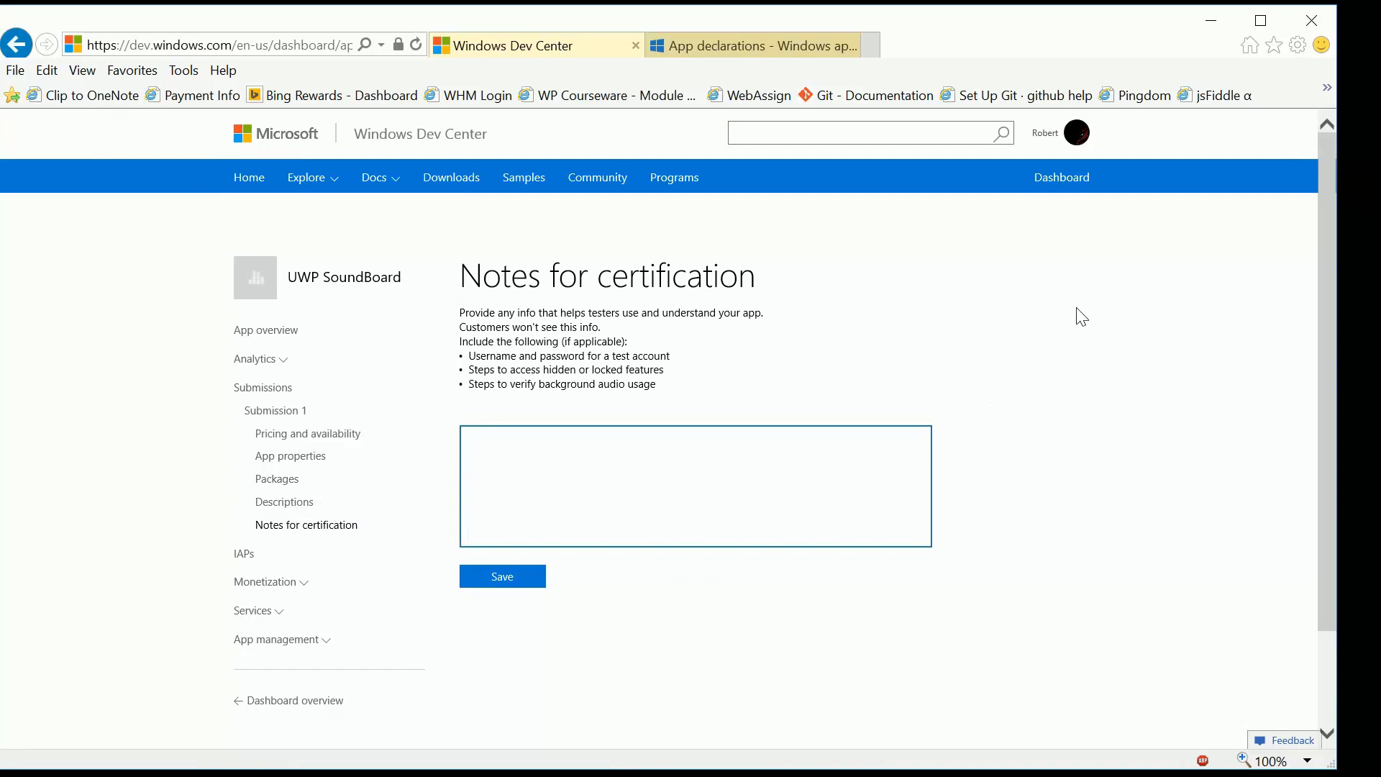
type("Drag and drop an MP3 ")
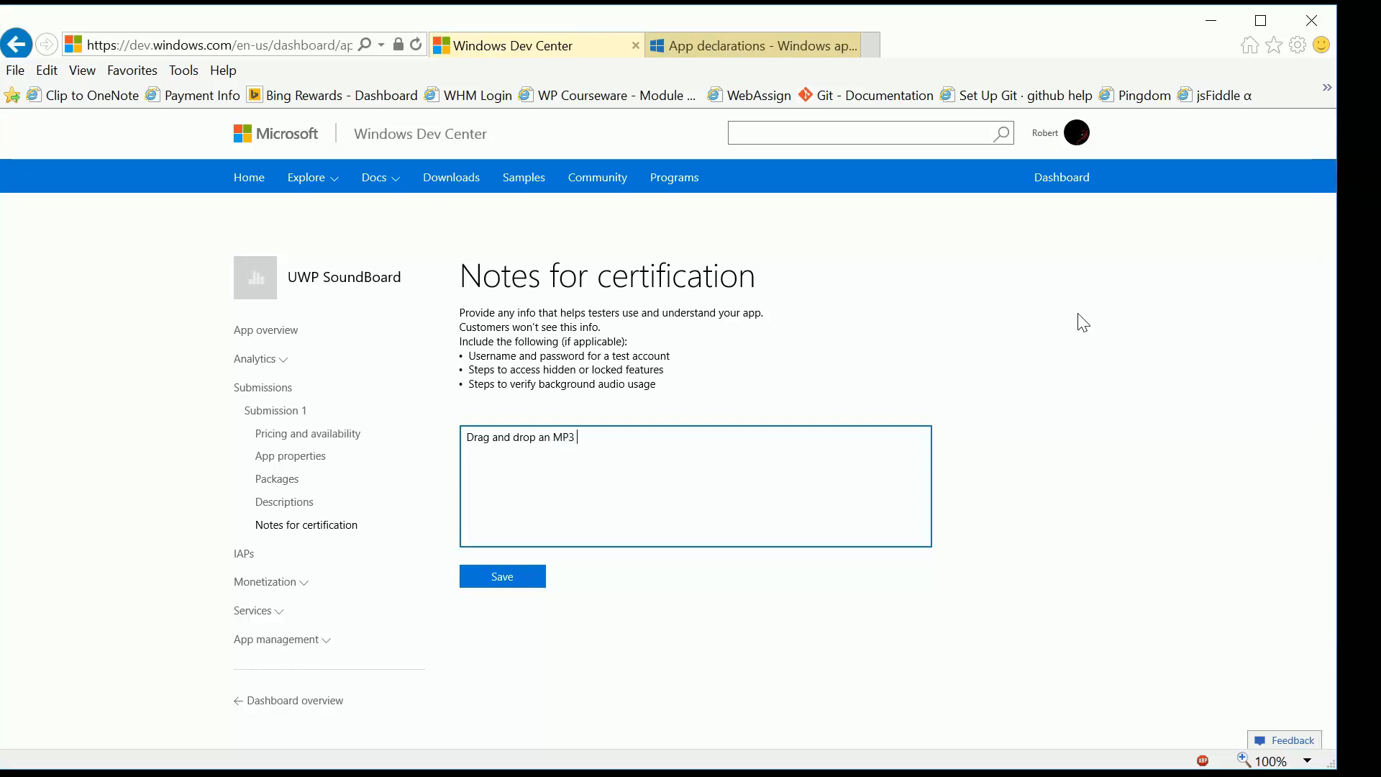
type("or WAV ")
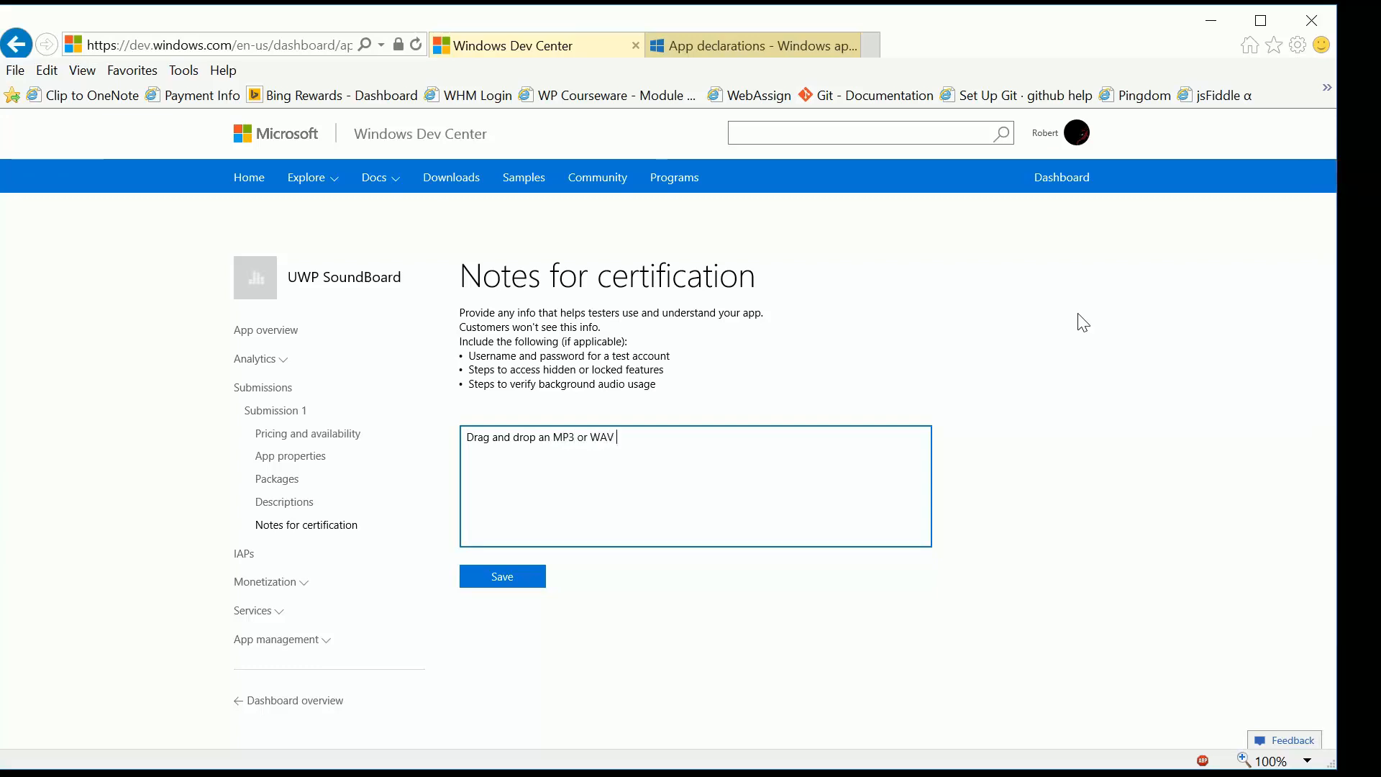
type("file from the desktopFor")
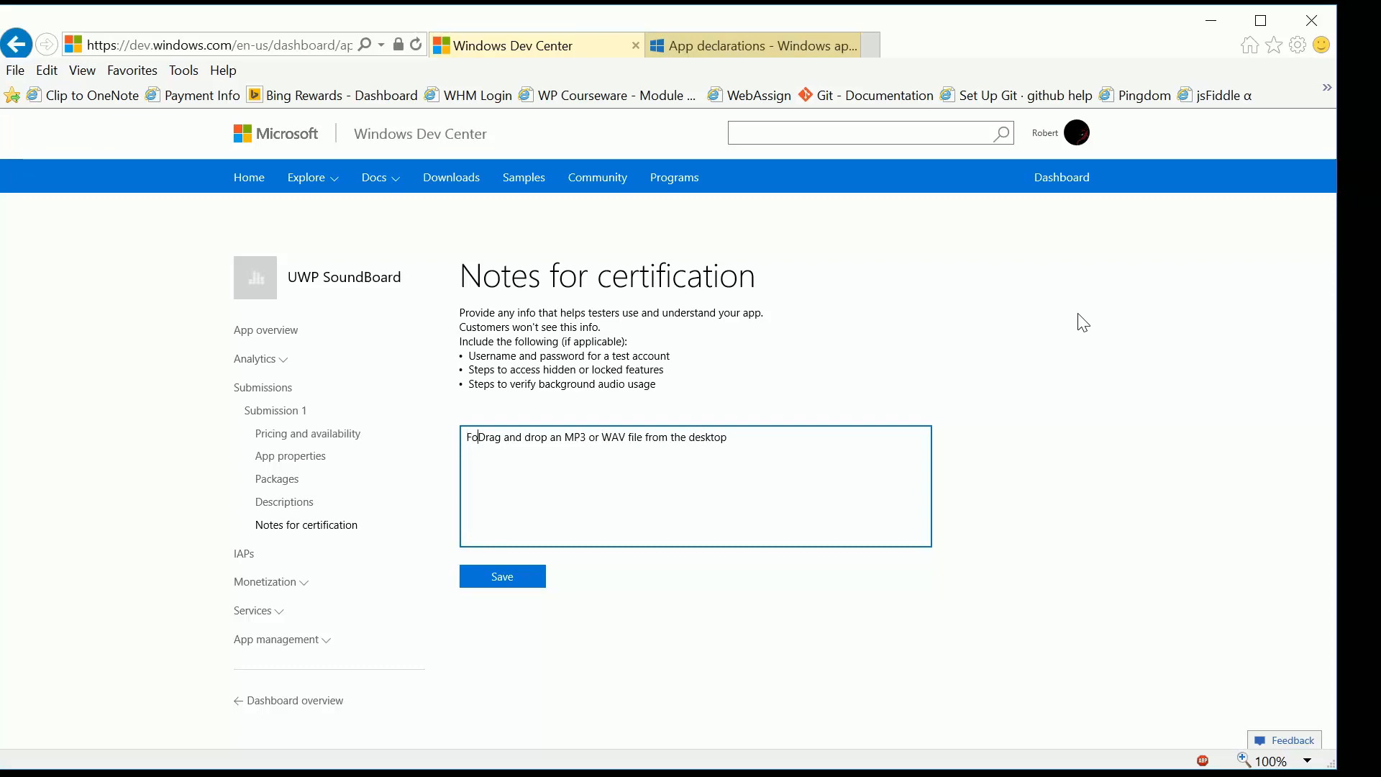
Reword the certification note to "supports drag and drop ... drag an MP3 or WAV file from the desktop".
key("BackSpace")
key("BackSpace")
key("BackSpace")
key("BackSpace")
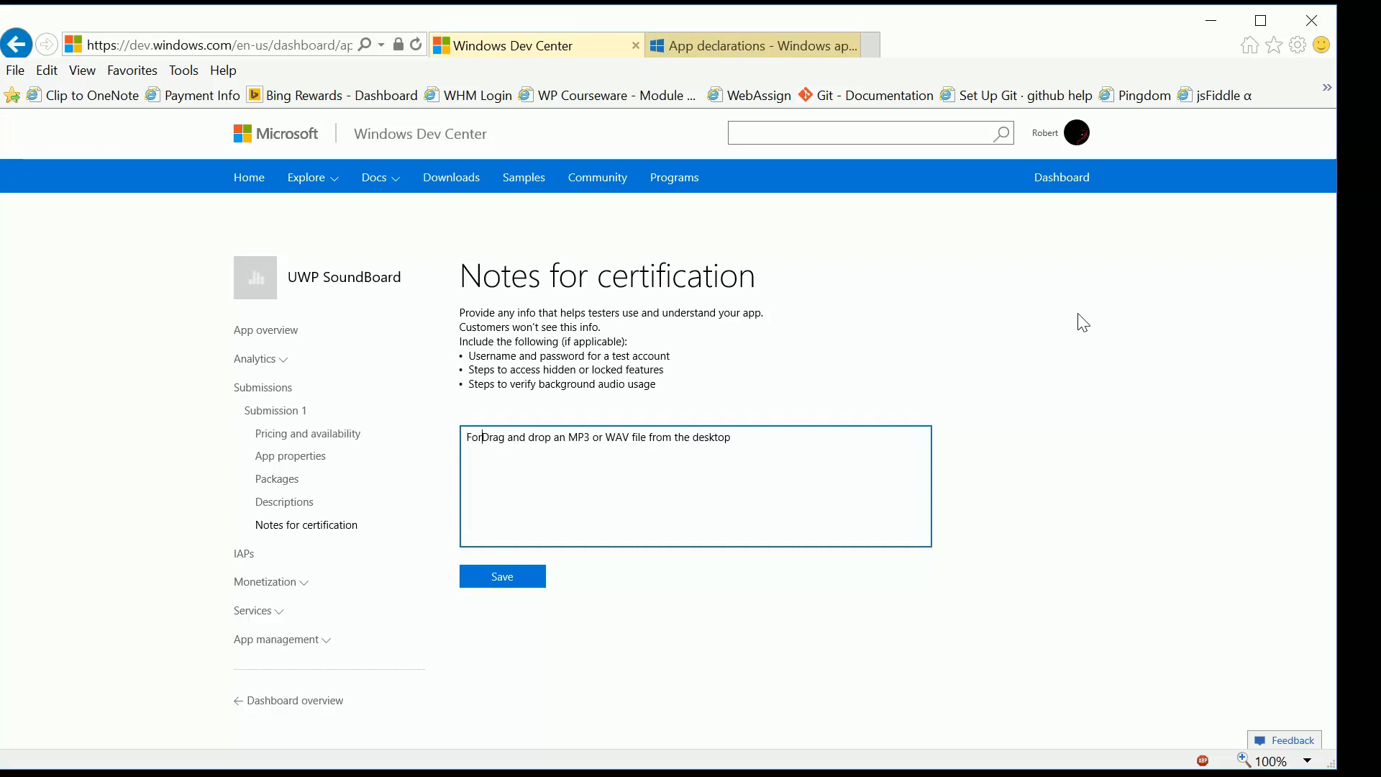
type("supports")
key("Delete")
type("d")
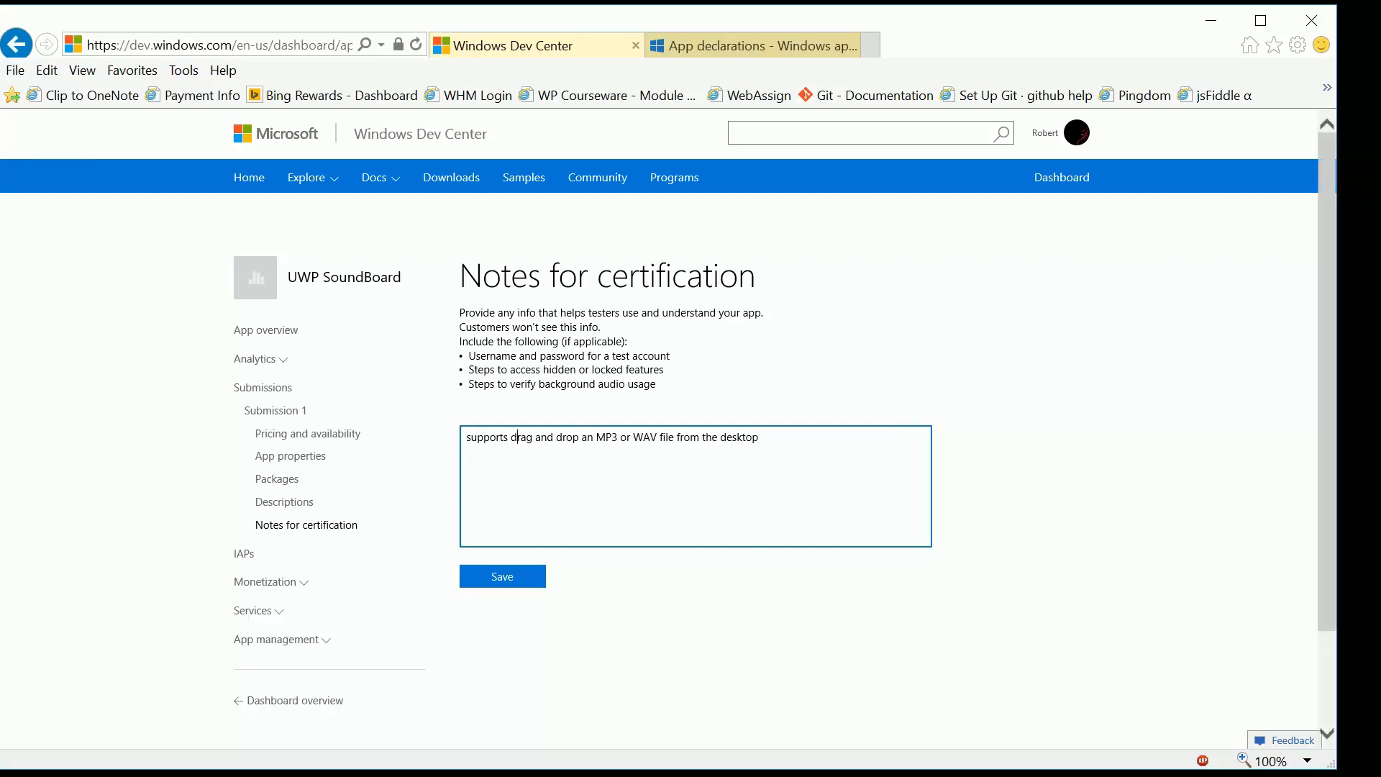
key("BackSpace")
key("BackSpace")
key("BackSpace")
type("... drag an")
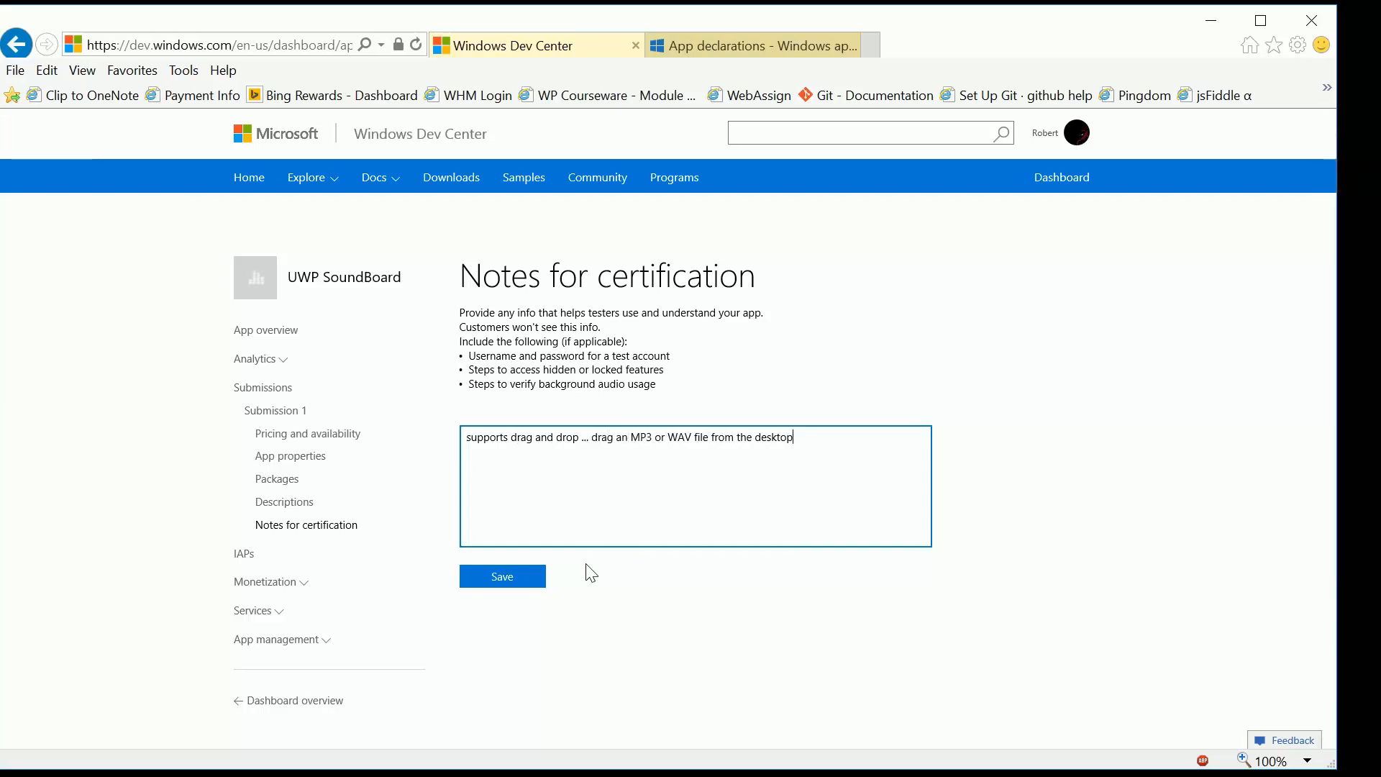
Capitalize the note's first word as "Supports" and extend its ending with "to the SoundBoard to hear it play.".
left_click(466, 437)
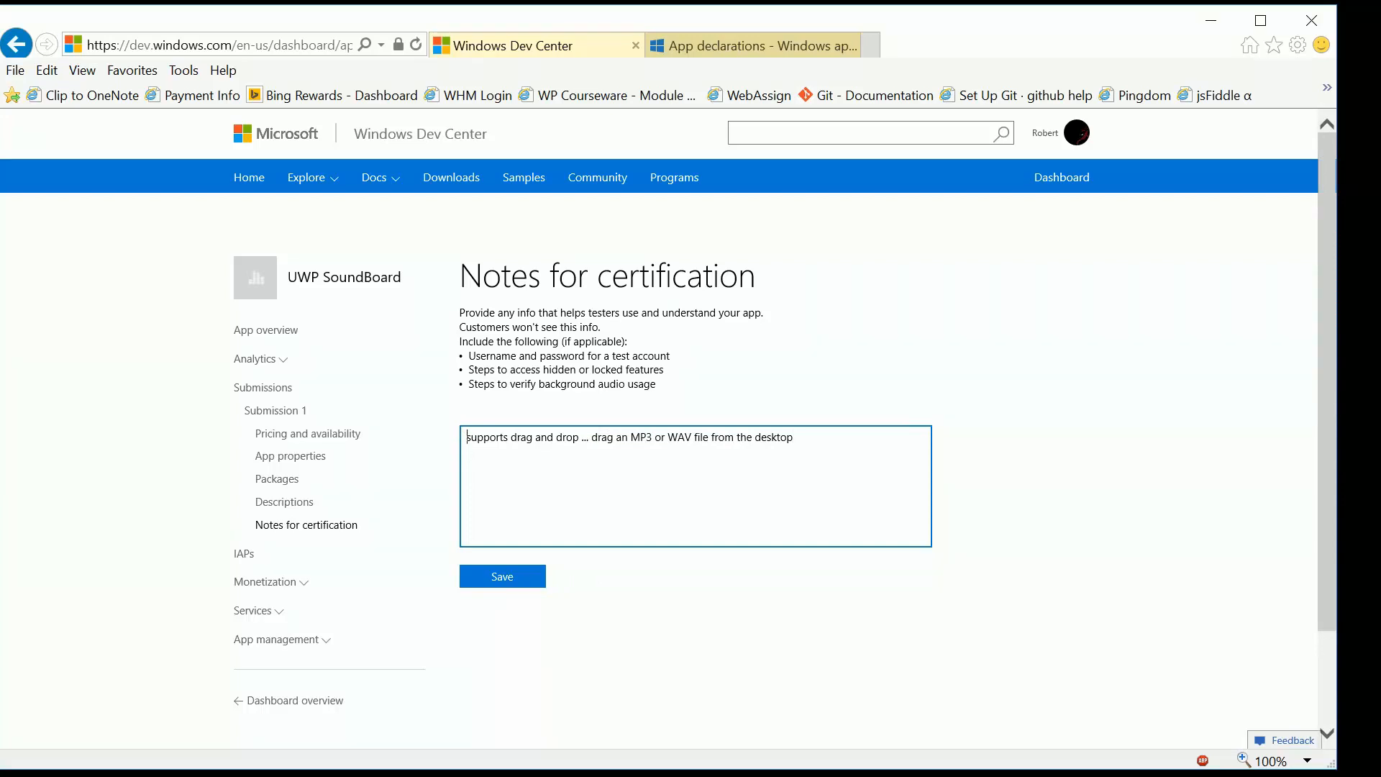
key("Delete")
type("S")
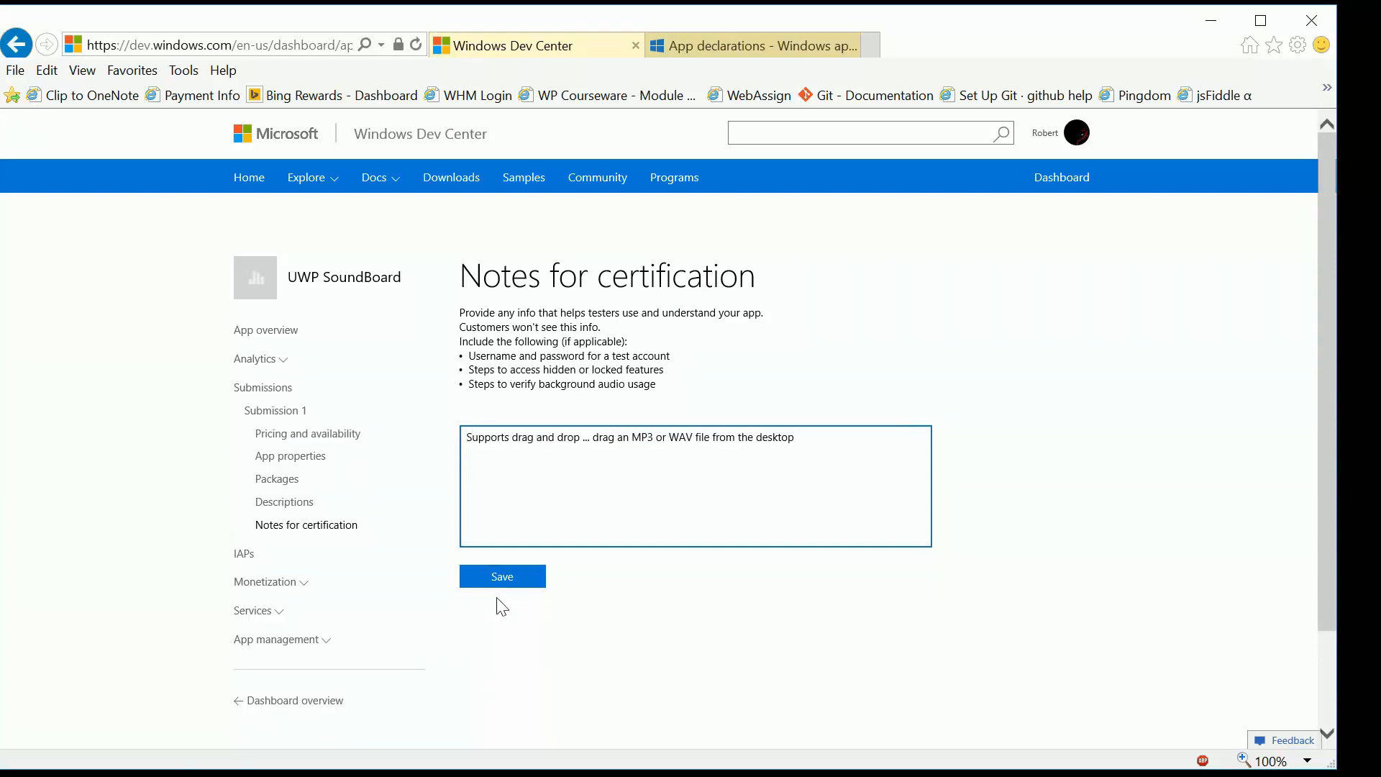
type(" to the ")
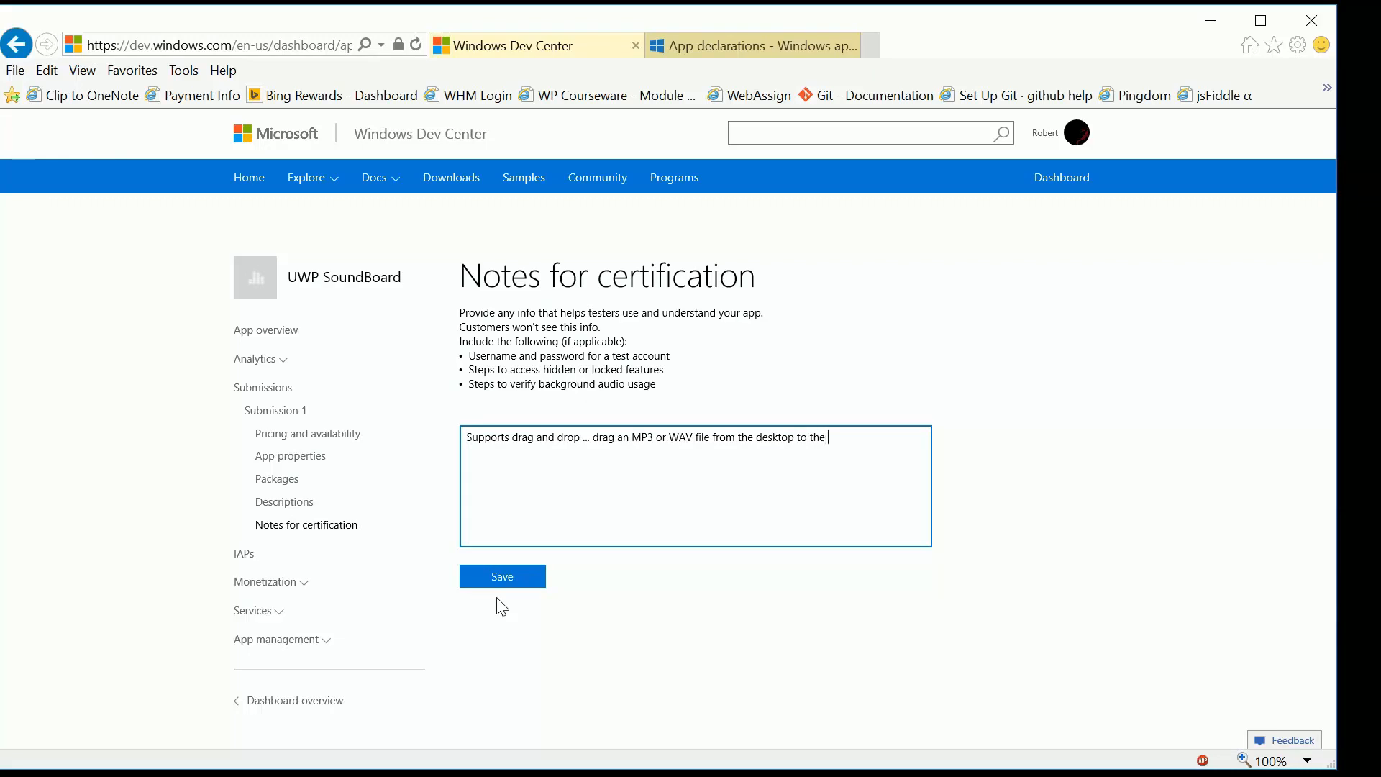
type("SoundBoard to hear it play.")
Save the notes for certification and submit Submission 1 to the Store.
left_click(489, 587)
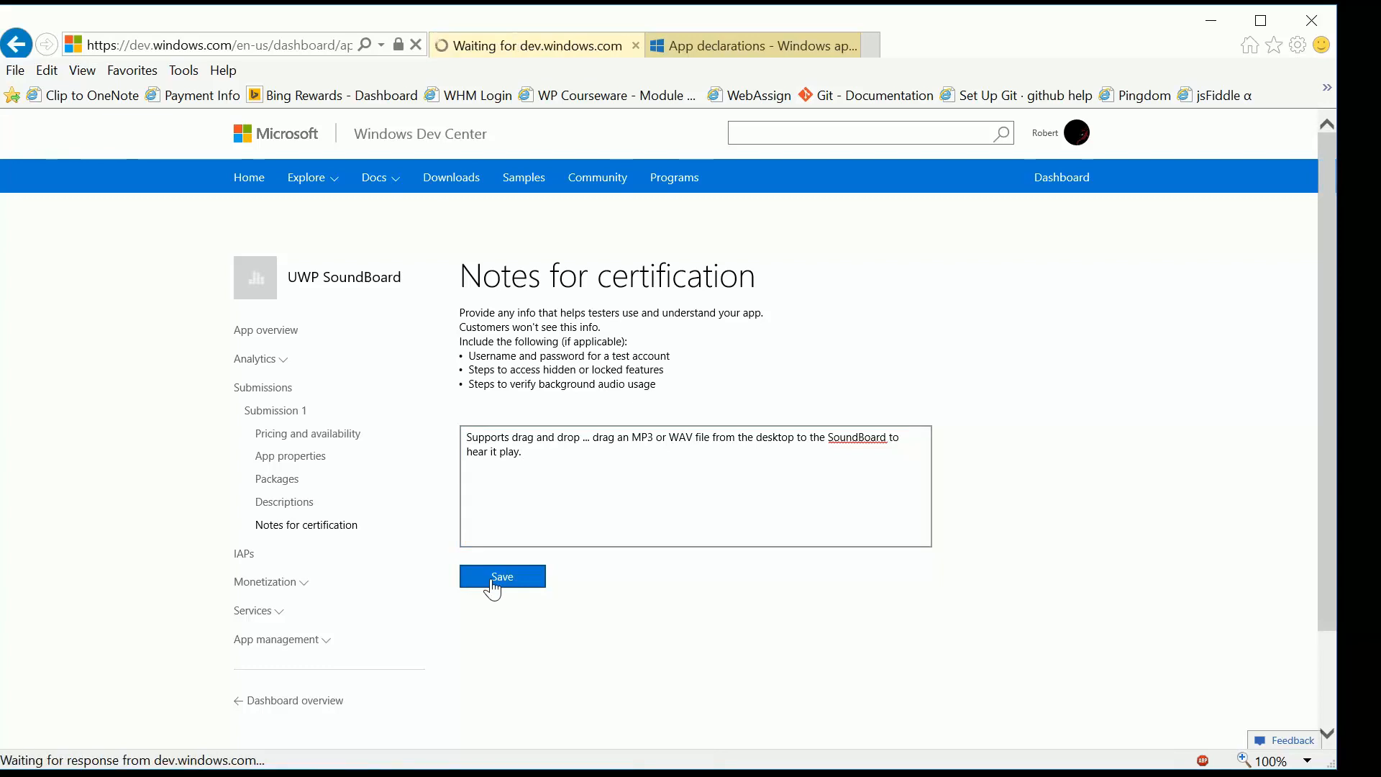
scroll(533, 541, "down", 3)
left_click(520, 563)
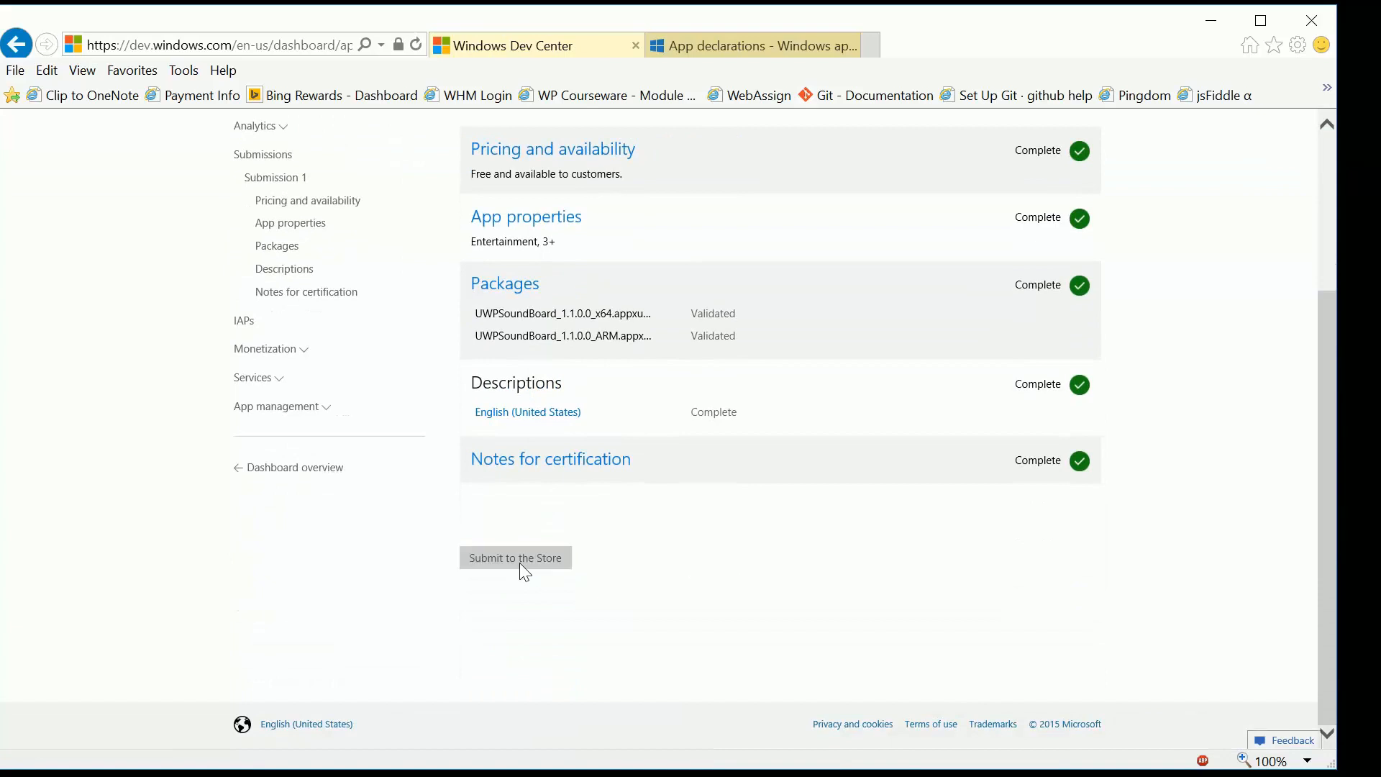